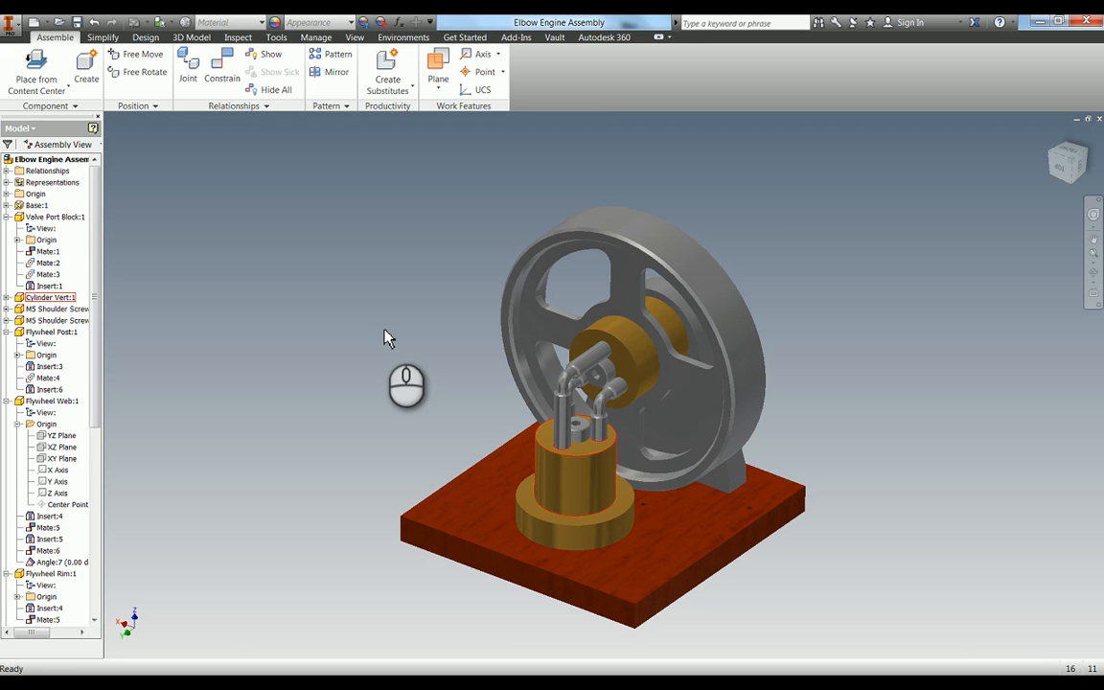
- Create a new drawing from the Standard.idw template
key("ctrl+n")
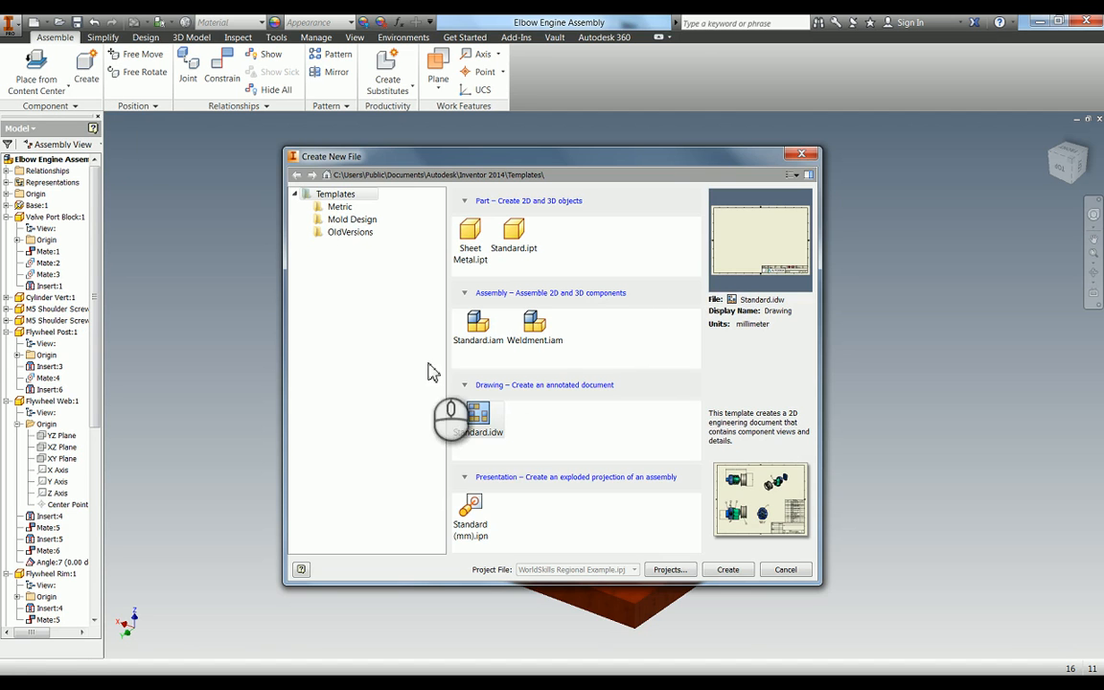
double_click(479, 417)
left_click(487, 407)
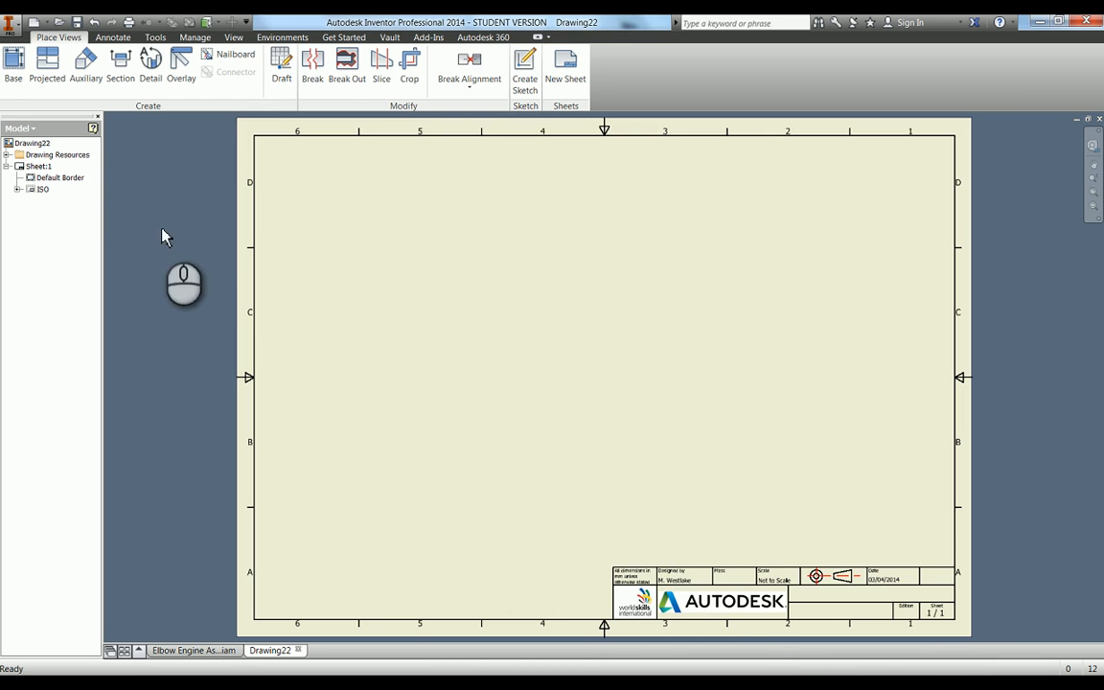
- Set the drawing's iProperties title to Elbow Engine and its revision number to A
right_click(43, 145)
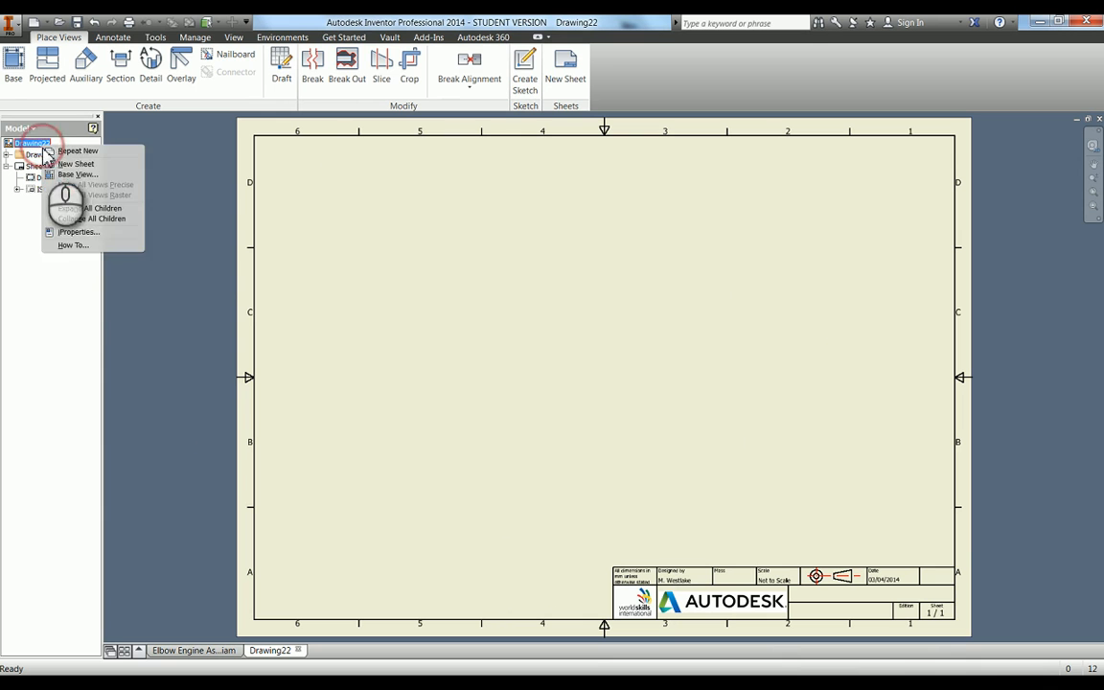
left_click(86, 232)
left_click(462, 178)
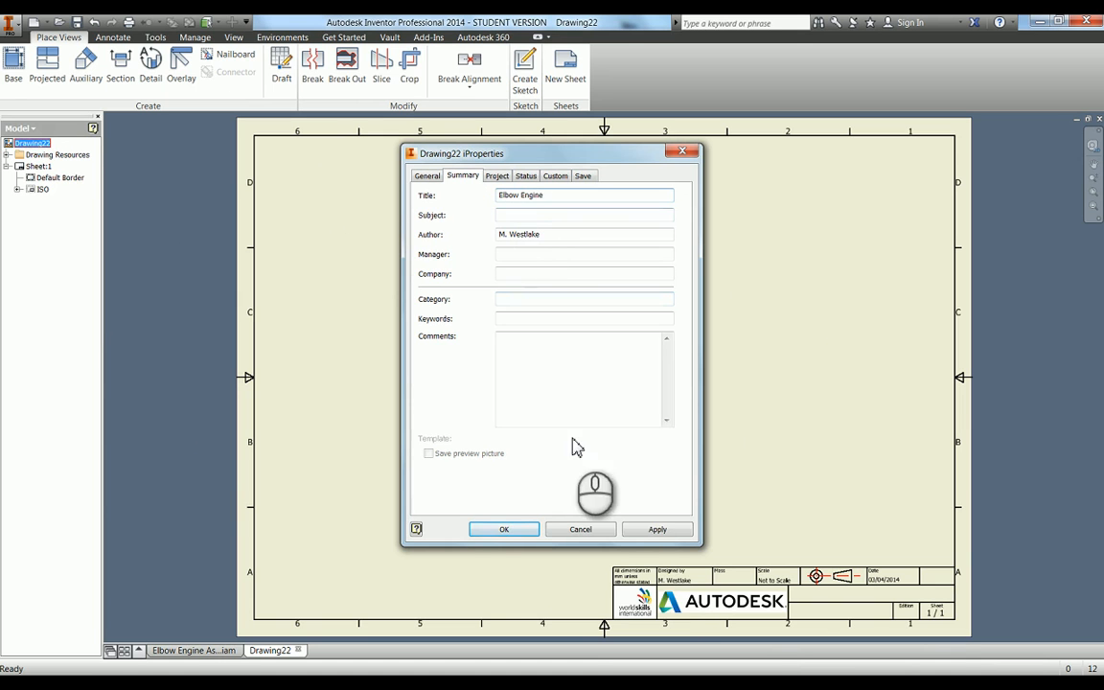
left_click(660, 530)
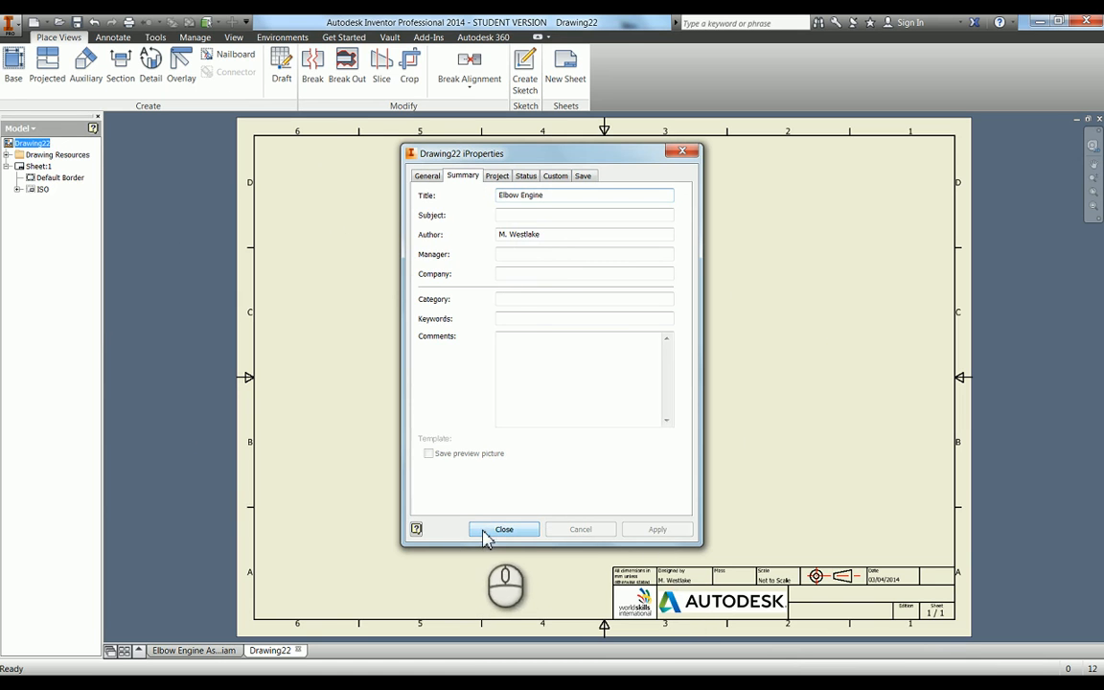
left_click(497, 176)
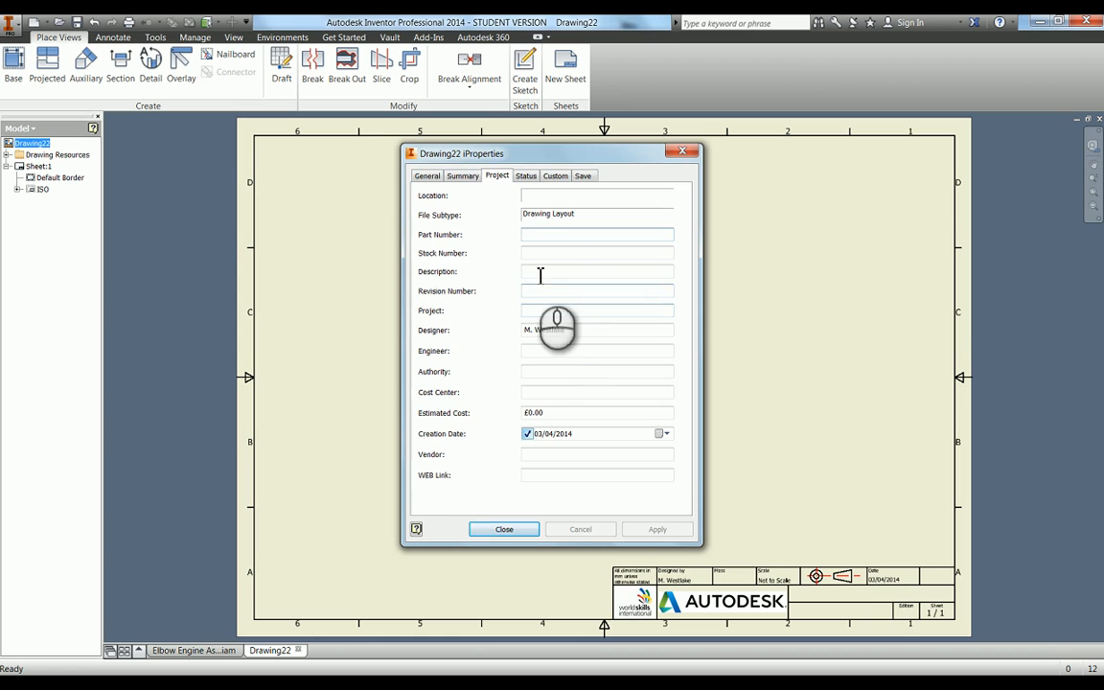
type("A")
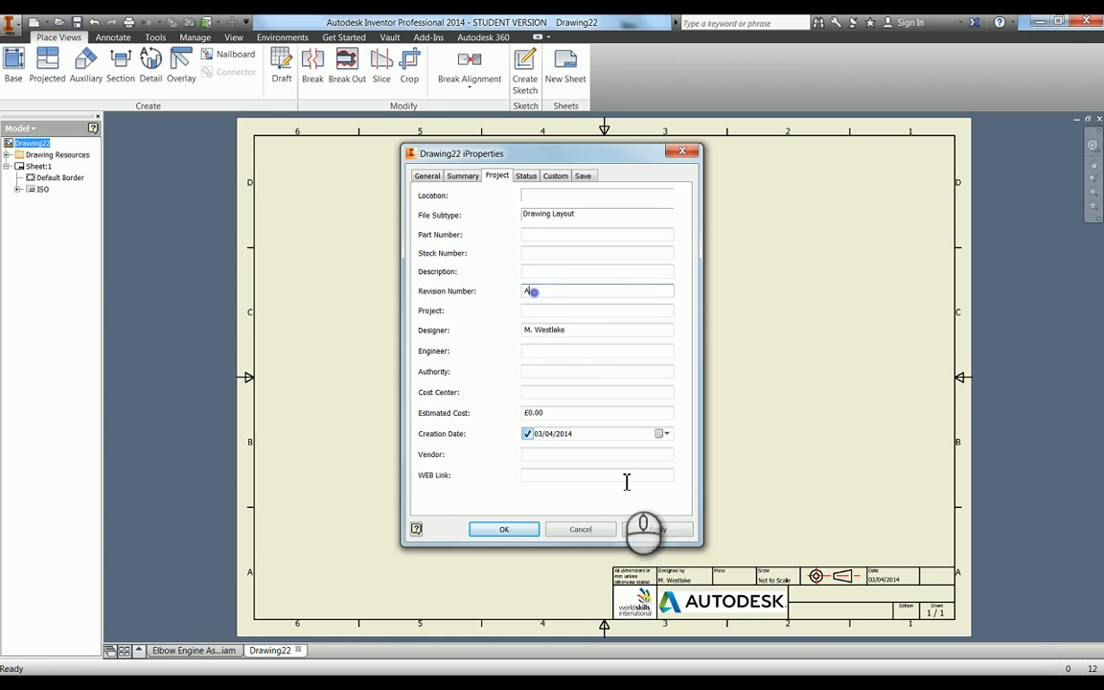
left_click(498, 529)
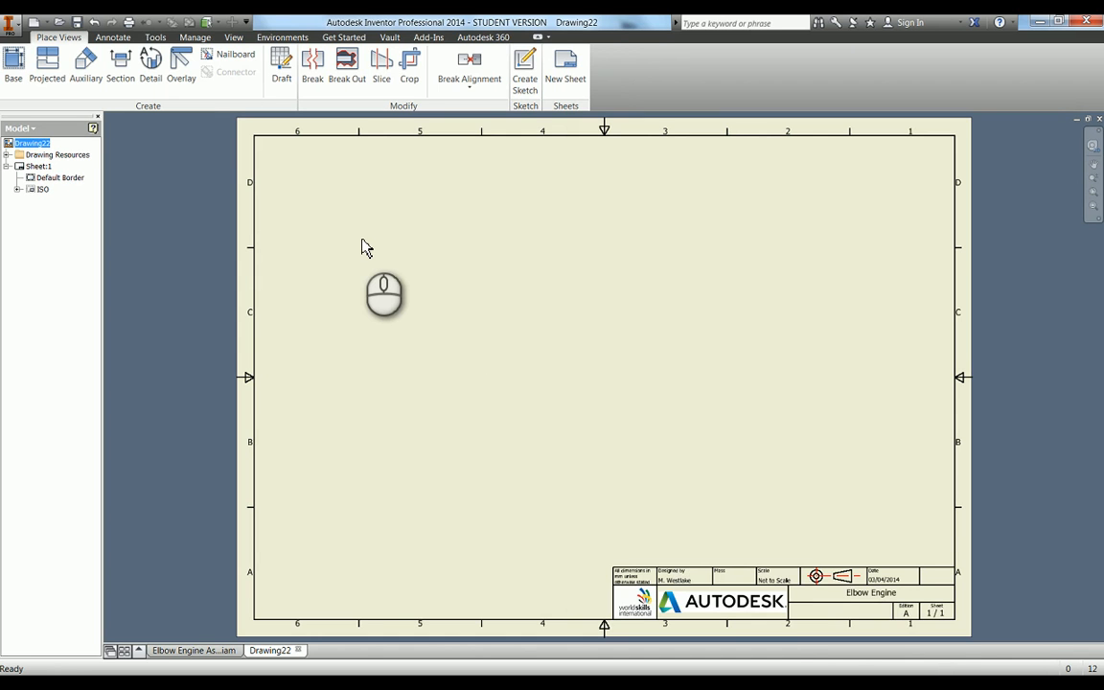
- Place a Top-orientation base view of the Elbow Engine Assembly at 1:2 in the sheet's lower-left corner, without any projected views
left_click(17, 76)
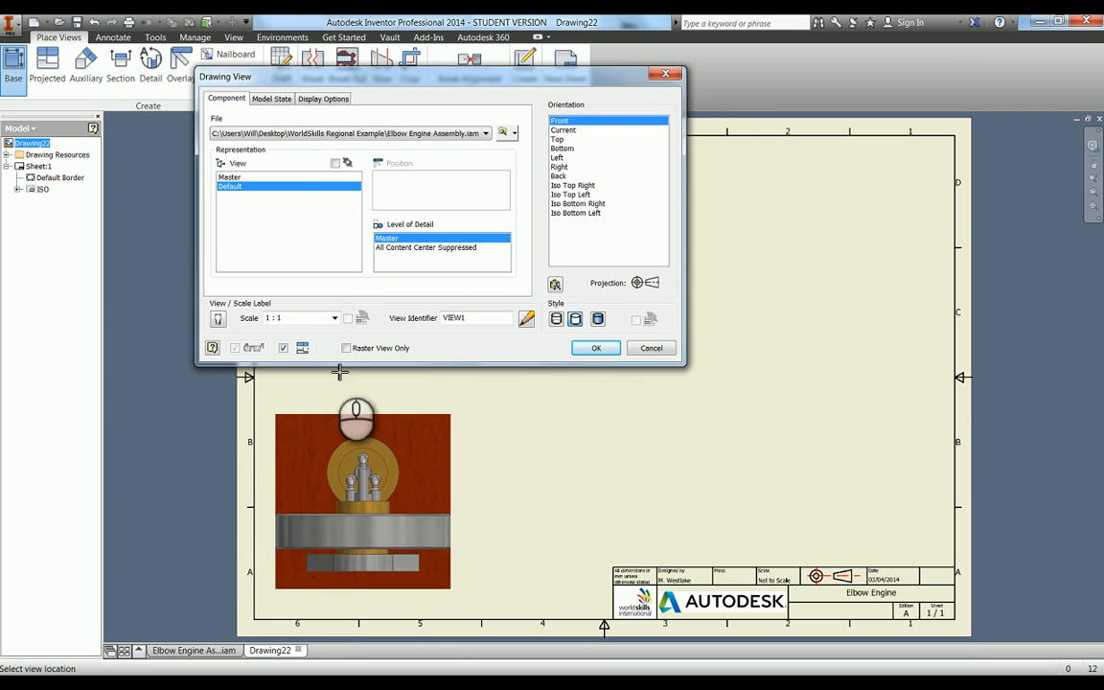
scroll(323, 326, "down", 1)
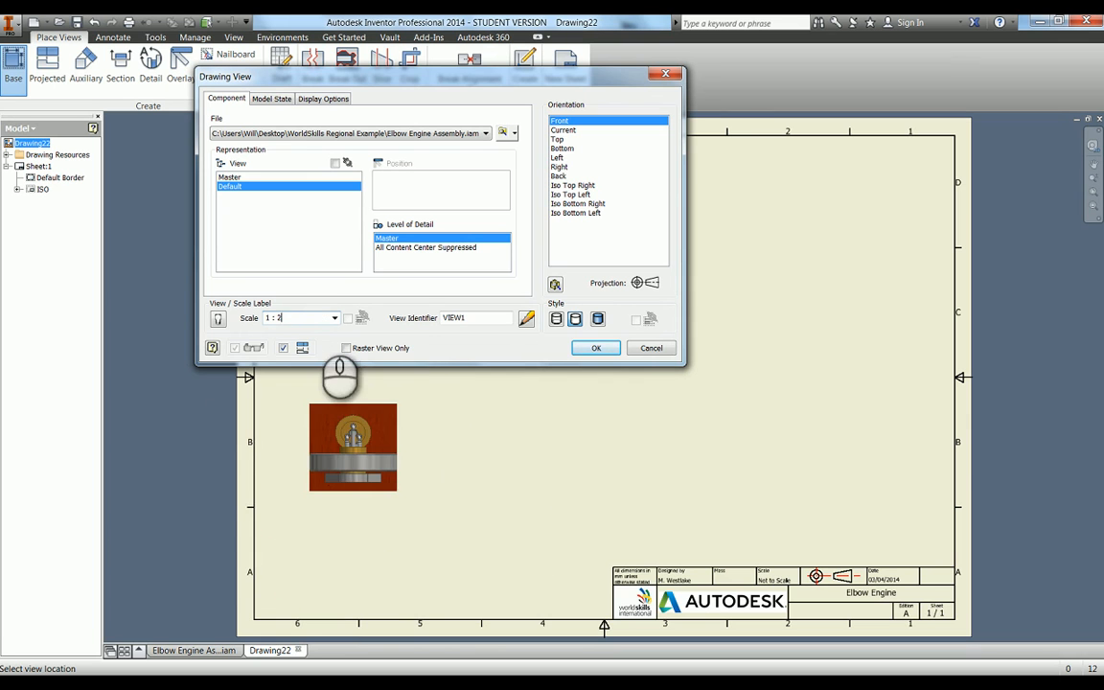
left_click(557, 139)
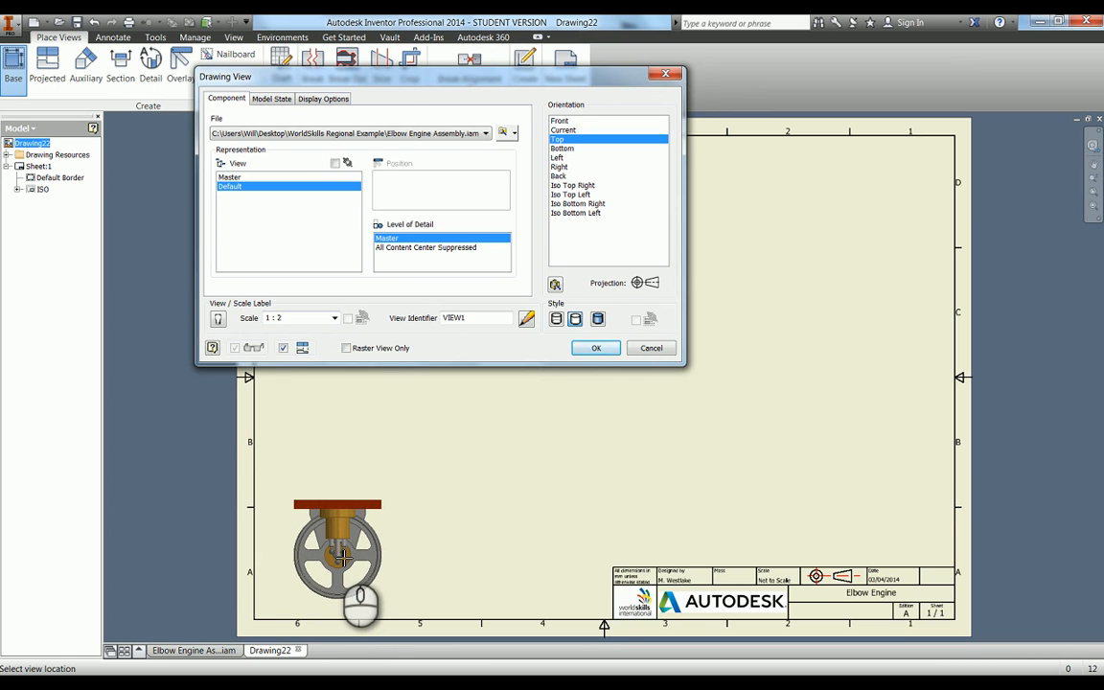
left_click(342, 556)
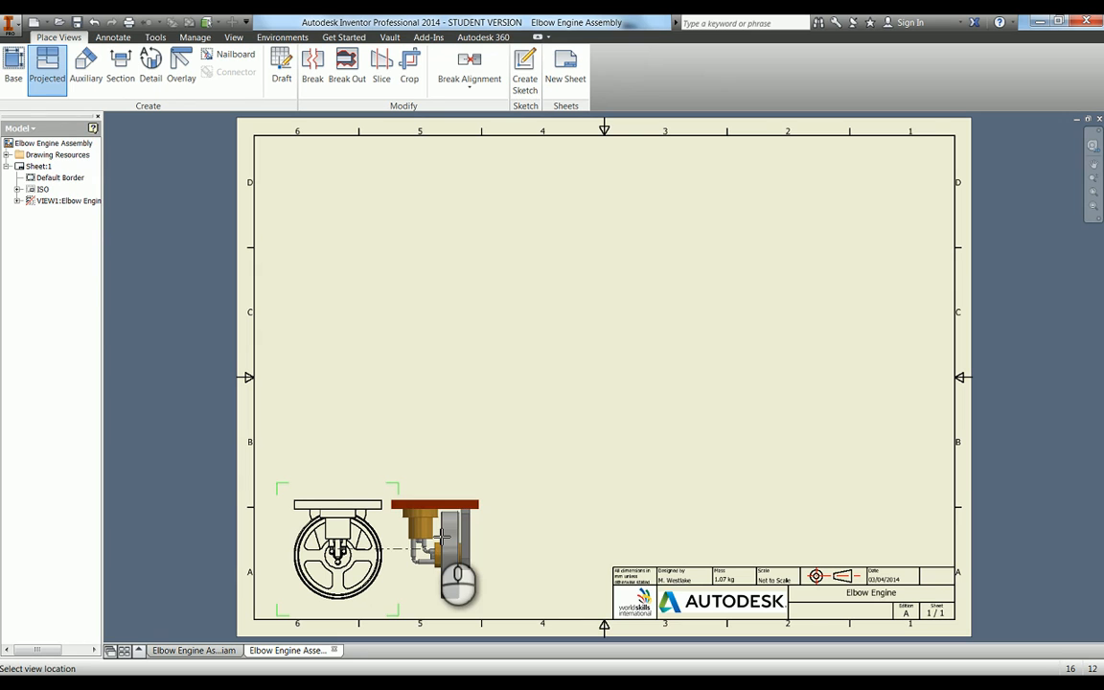
key("Escape")
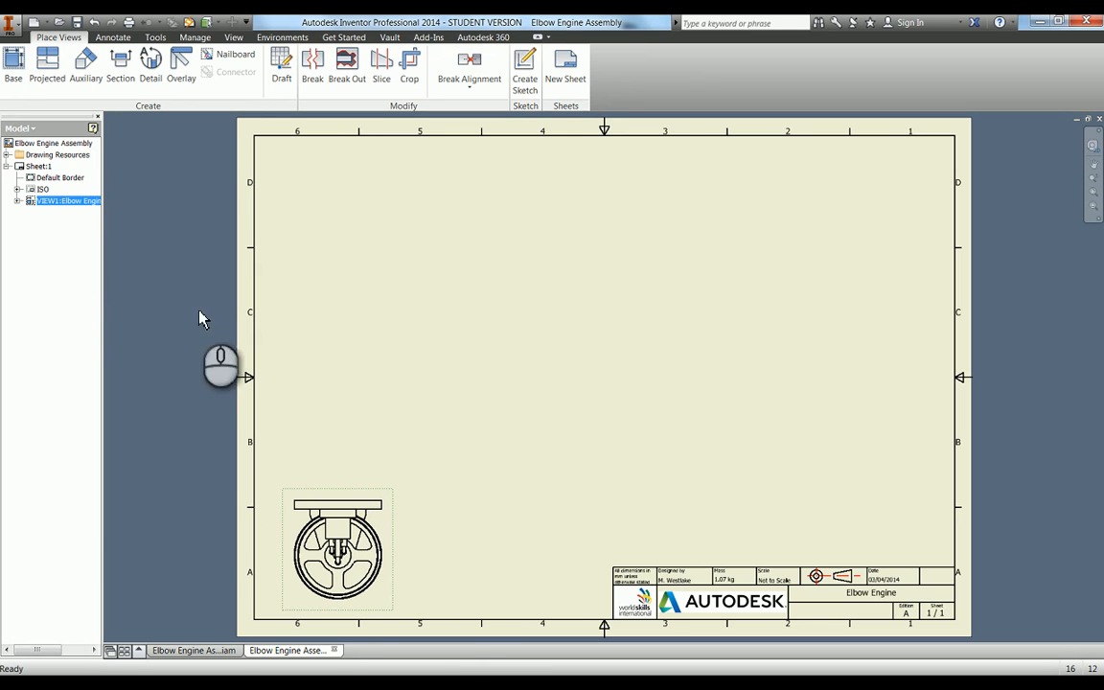
- Rotate the base view by Edge to Horizontal, using an edge of the base plate, so the engine stands upright on its base
right_click(387, 491)
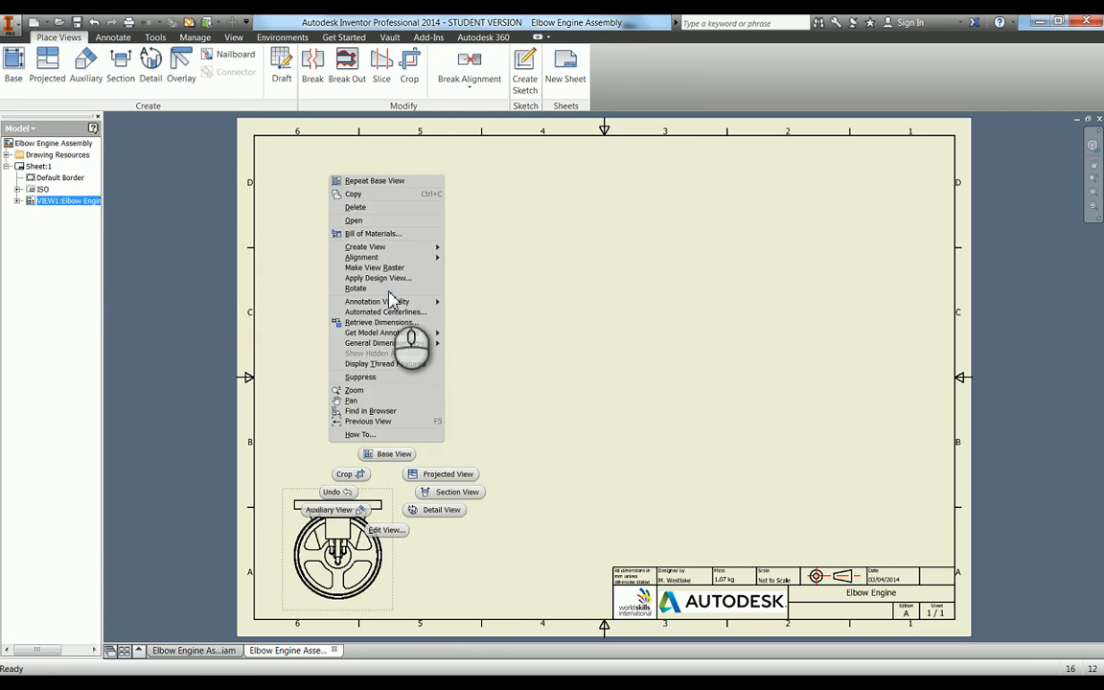
left_click(391, 288)
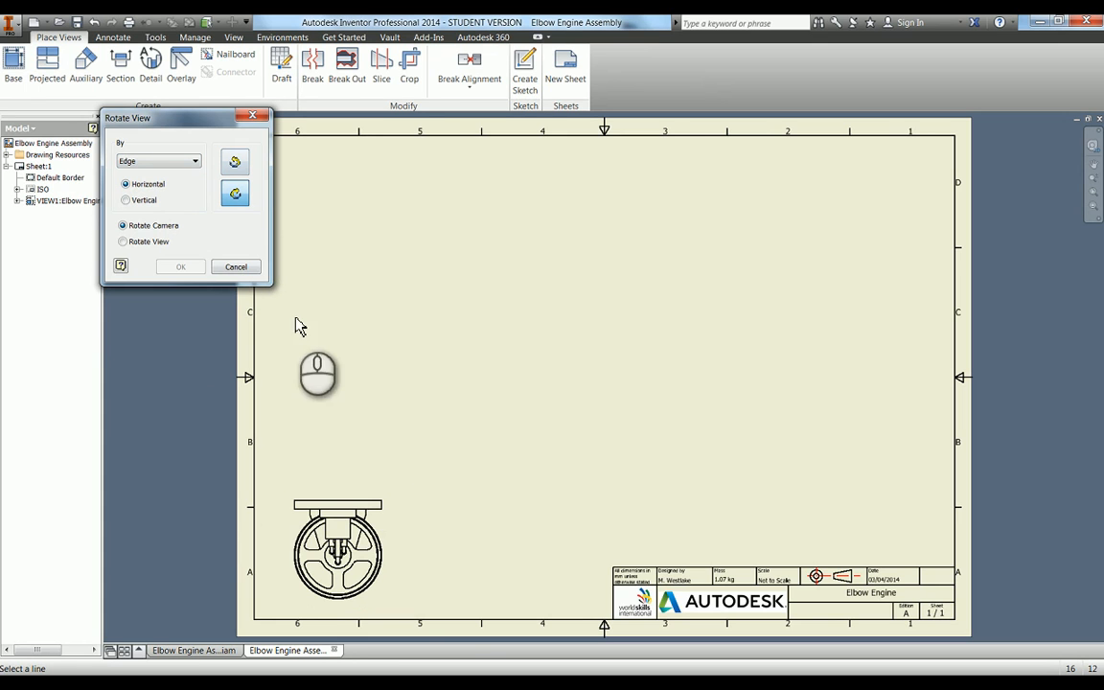
left_click(327, 506)
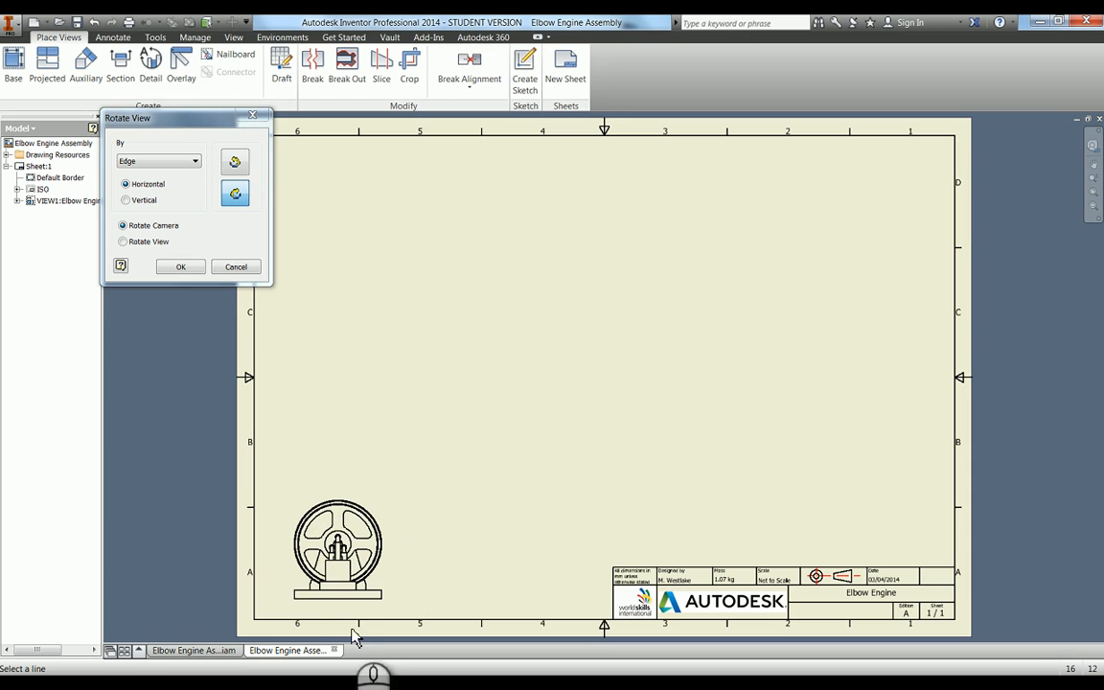
left_click(173, 161)
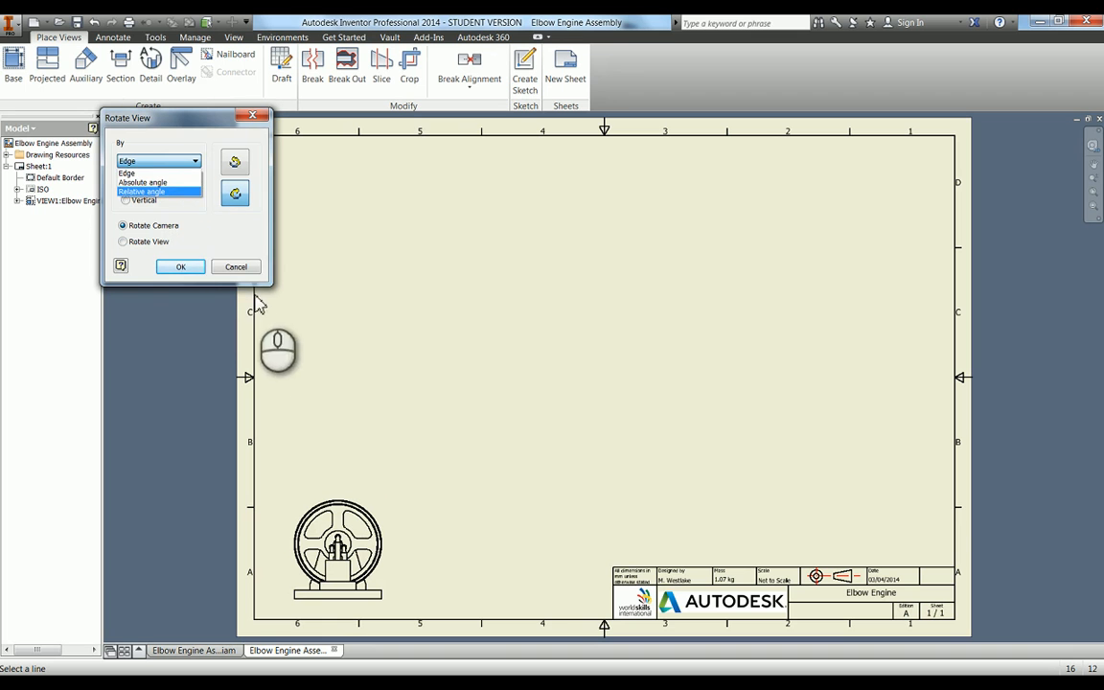
left_click(196, 270)
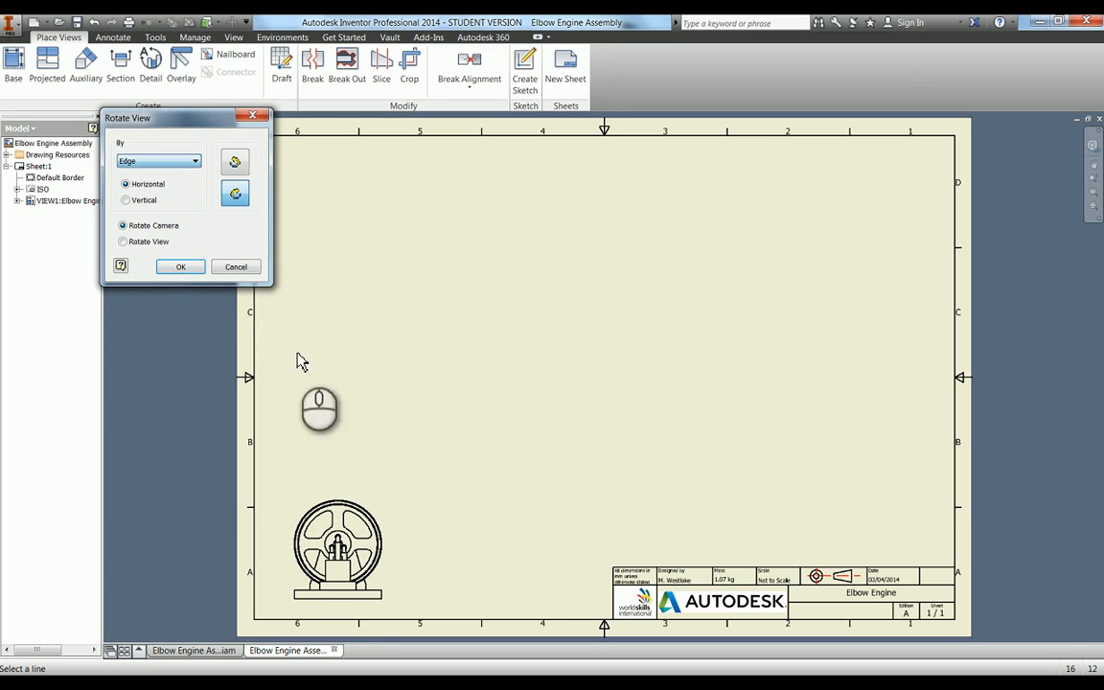
left_click(182, 269)
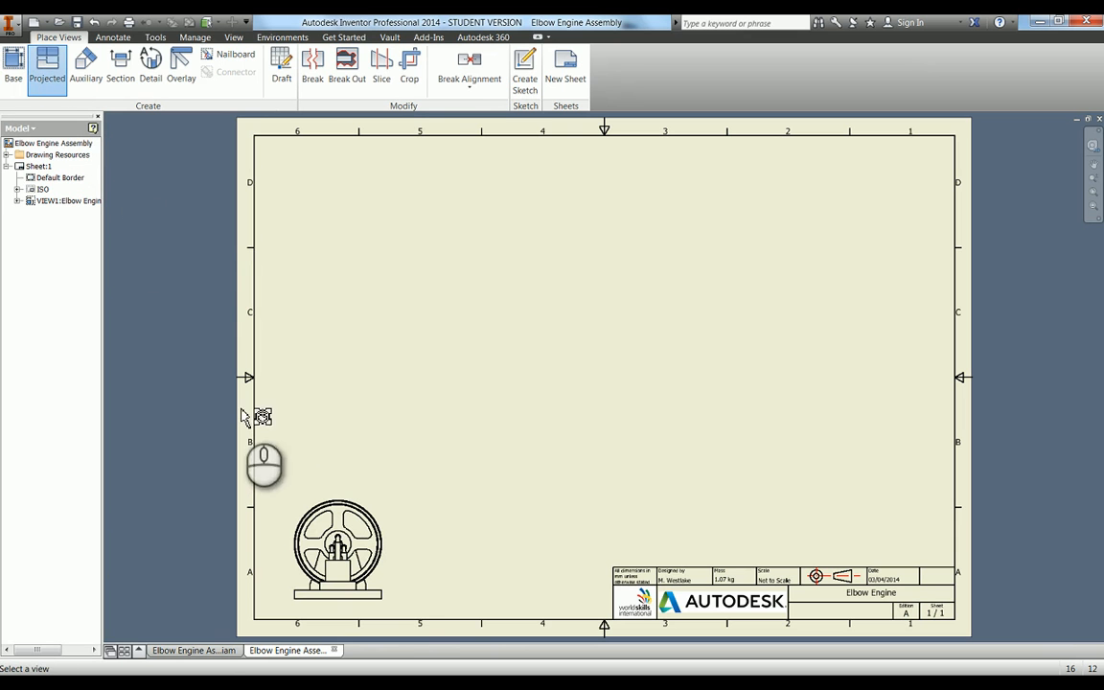
- Project a side view, a plan view and an isometric view from the base view, and create them on the sheet
left_click(374, 570)
left_click(476, 558)
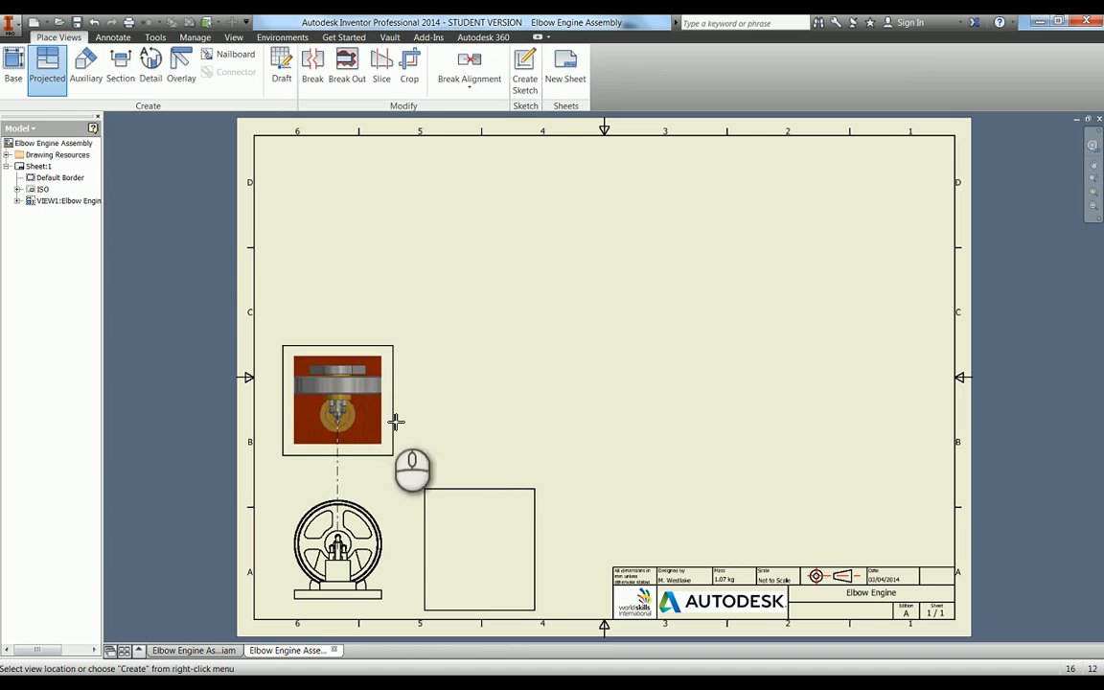
left_click(394, 419)
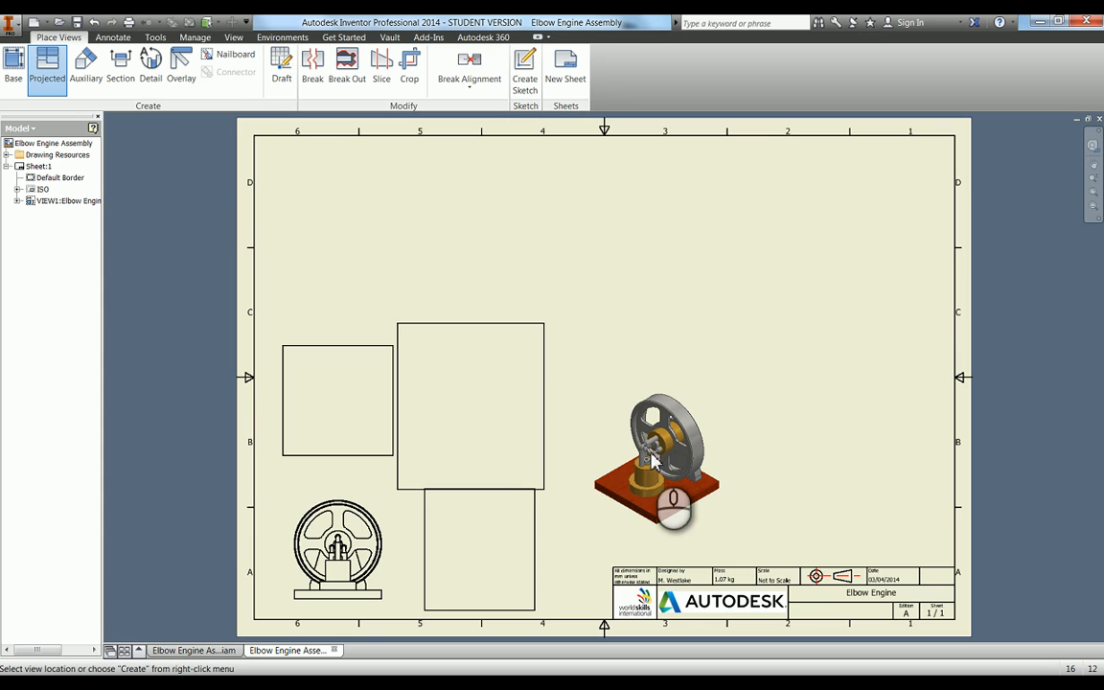
right_click(655, 463)
left_click(703, 458)
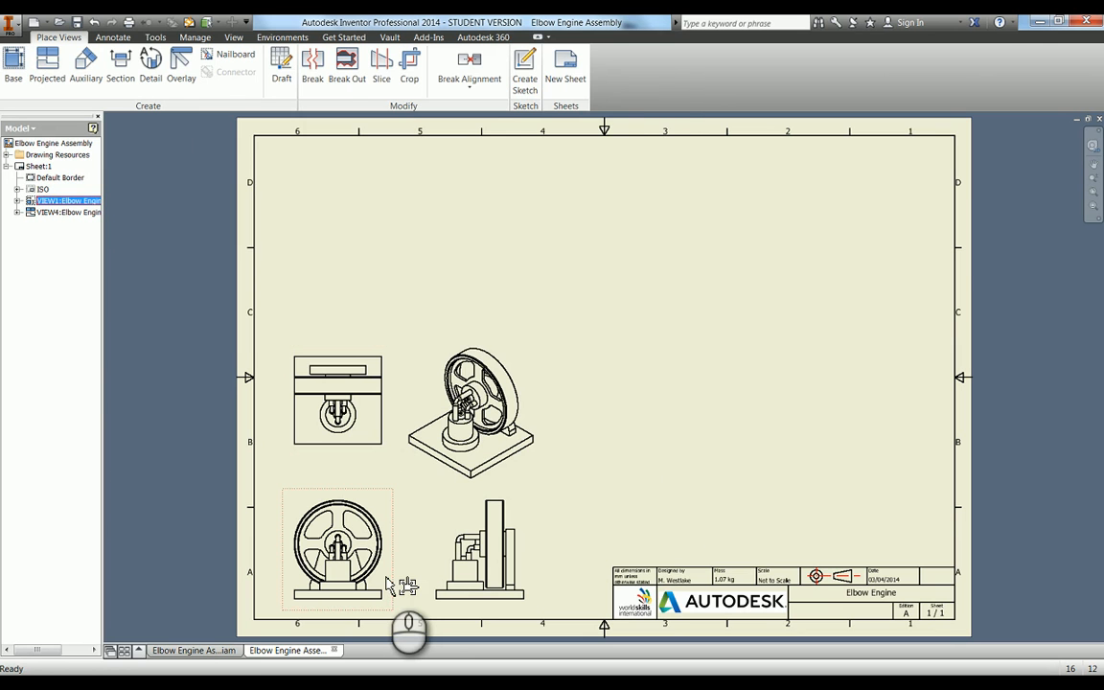
- Set the base view's display style to Shaded
double_click(388, 584)
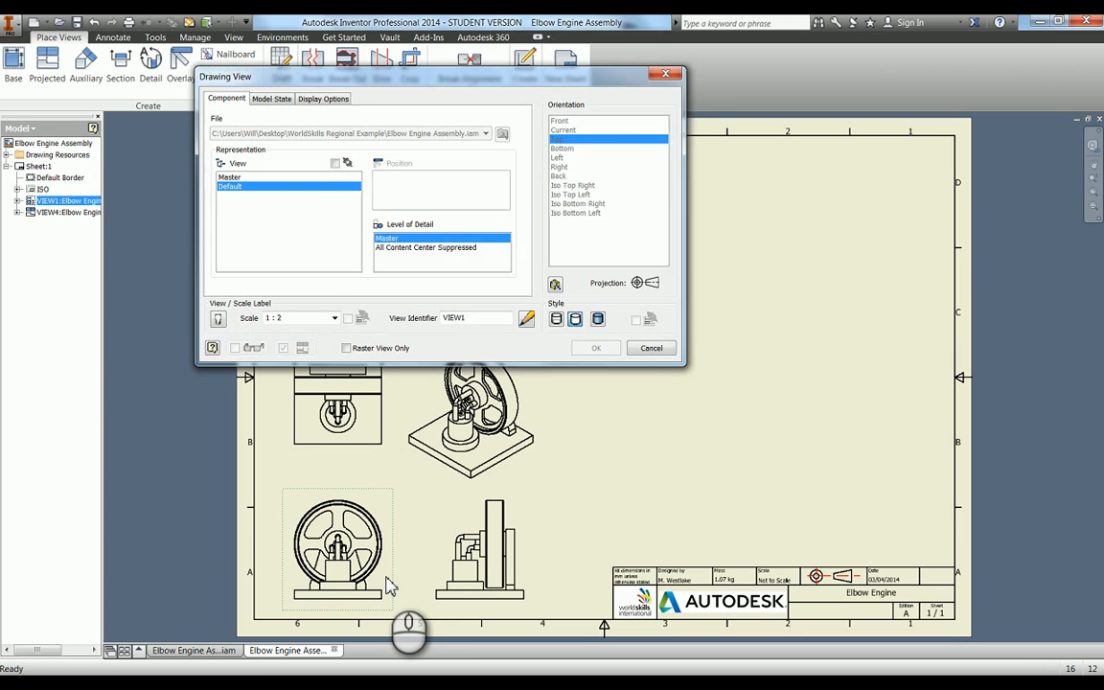
left_click(652, 347)
right_click(388, 575)
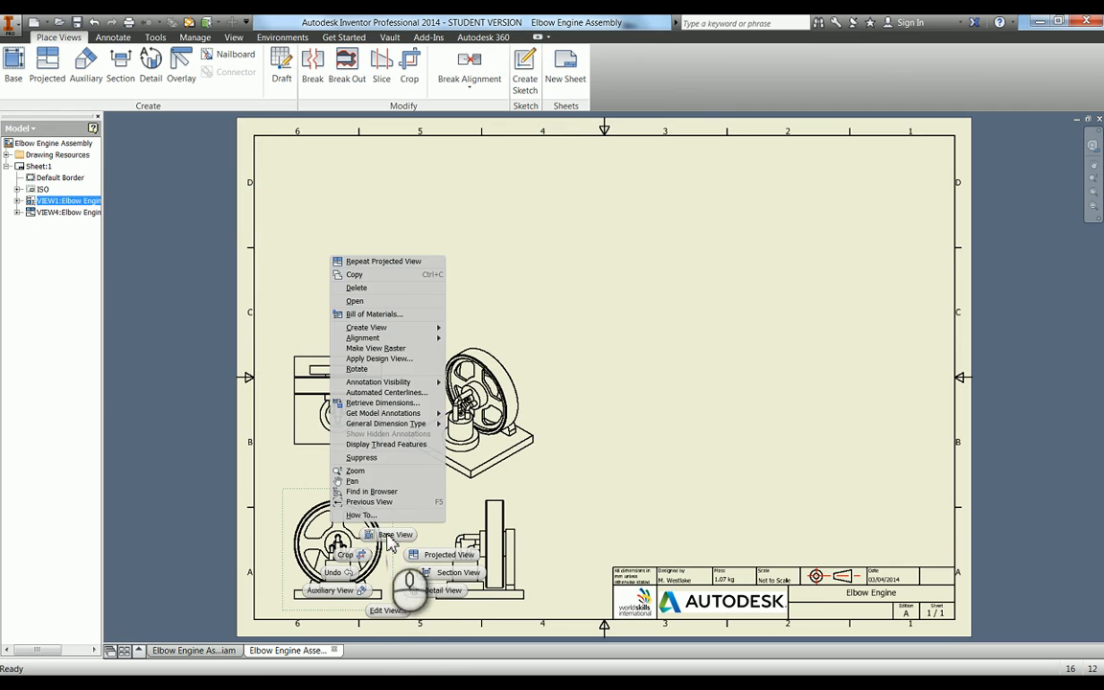
left_click(388, 610)
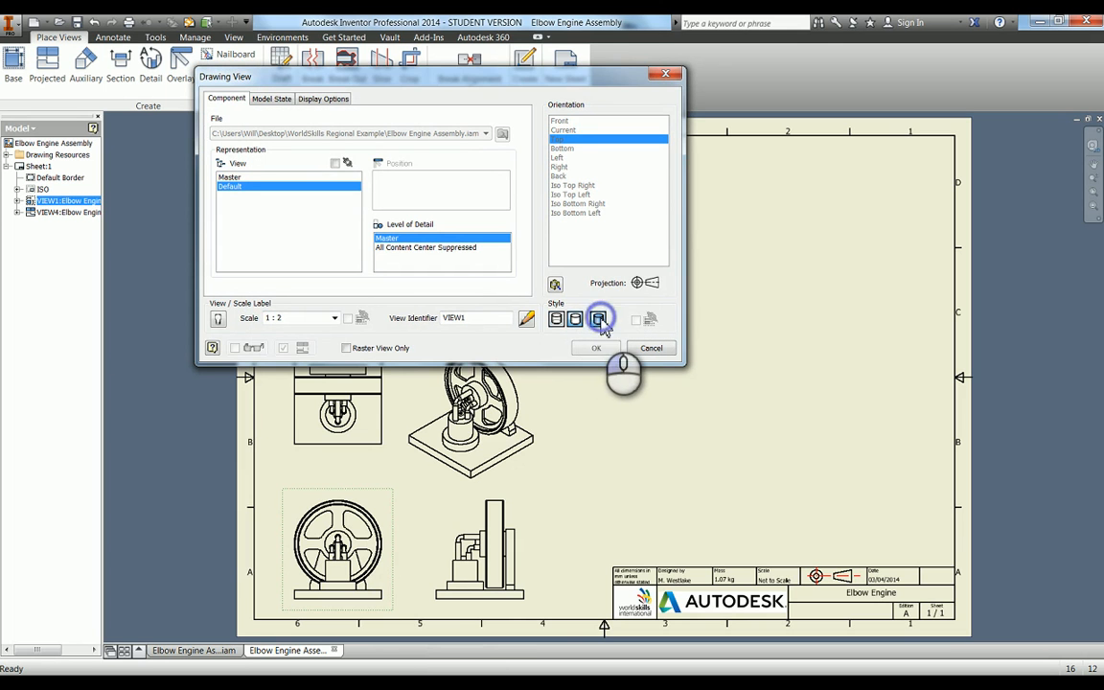
left_click(597, 347)
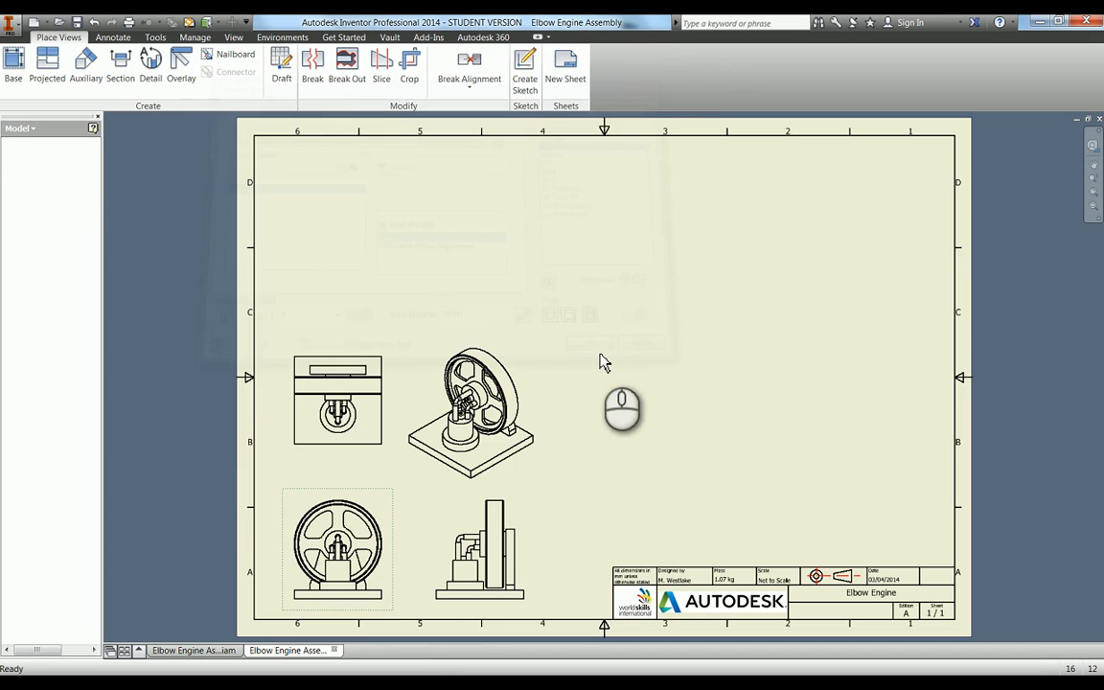
- Unlink the projected plan view's style from the base view, try it unshaded, and restore its shaded display
double_click(389, 419)
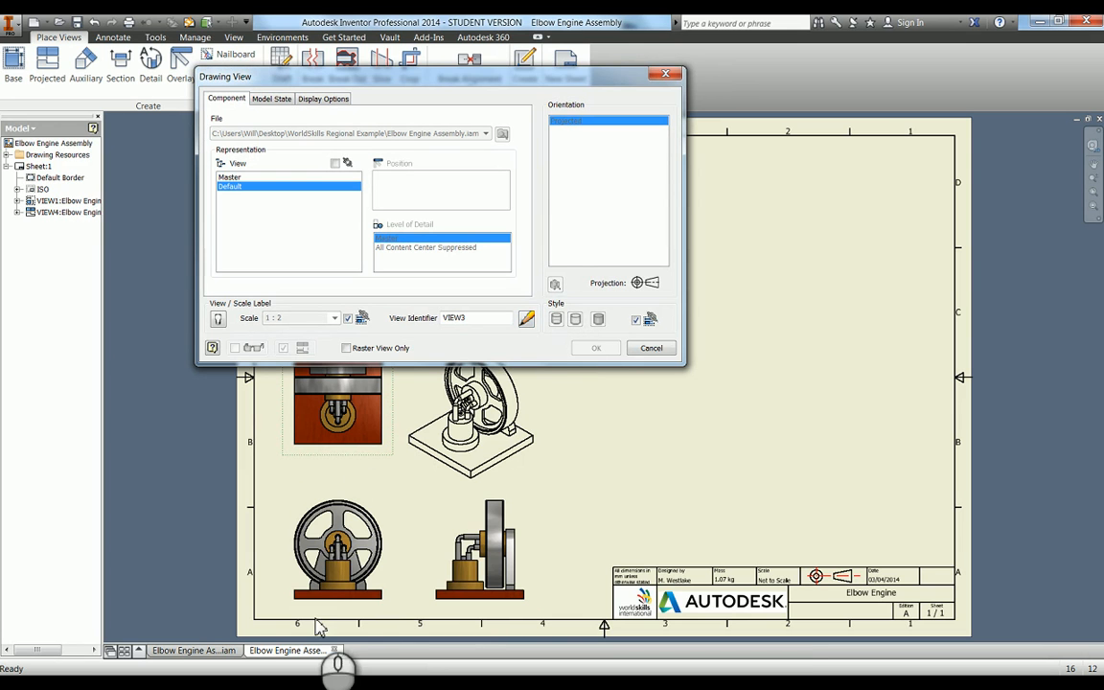
left_click(638, 321)
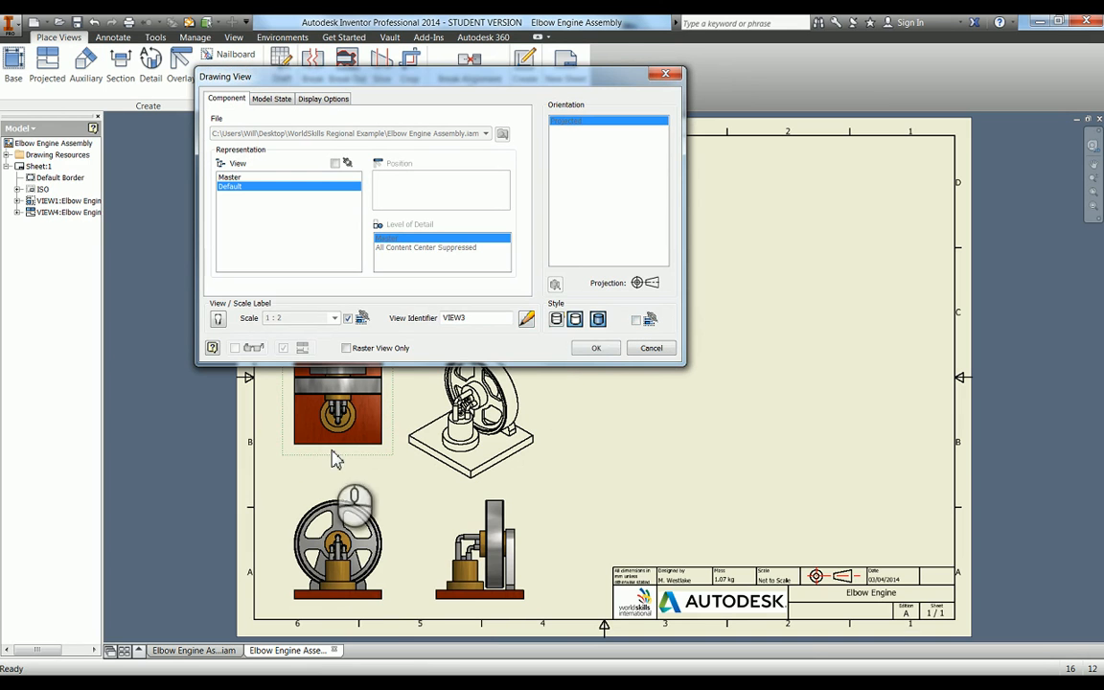
left_click(597, 348)
double_click(367, 416)
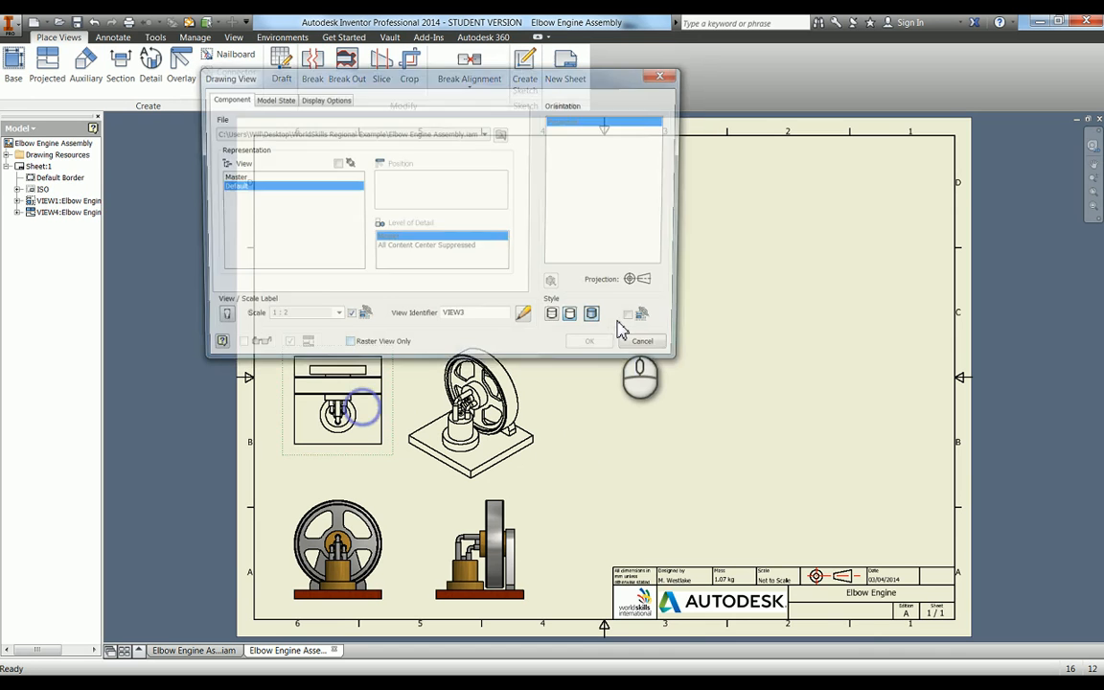
left_click(595, 350)
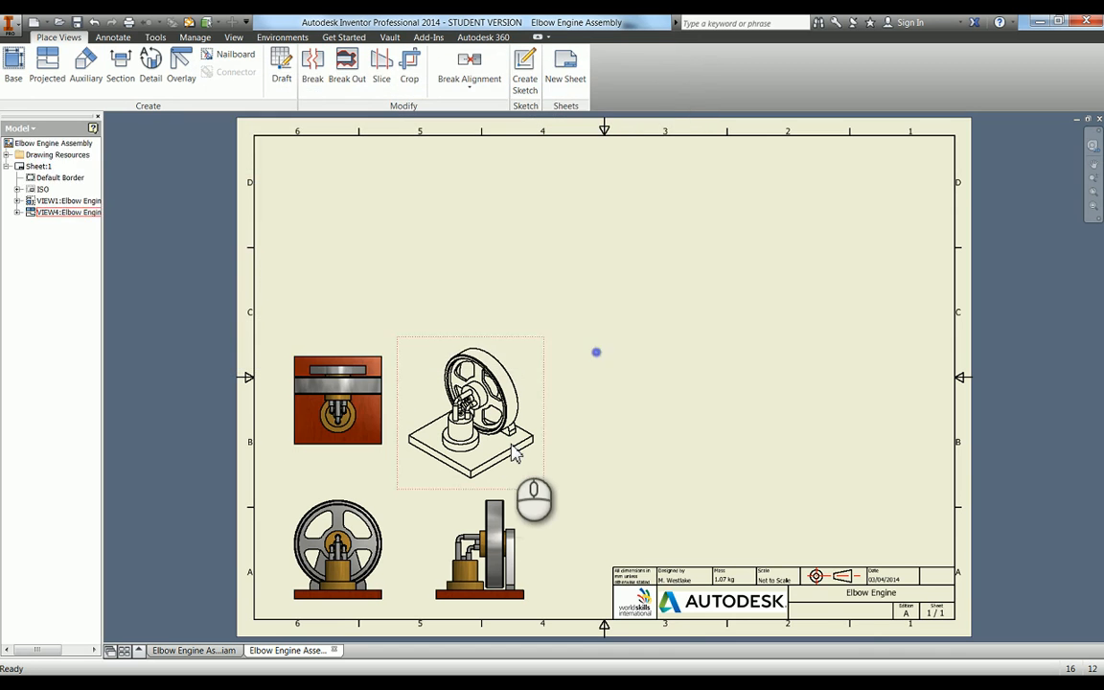
- Set the isometric view's display style to Shaded
double_click(492, 459)
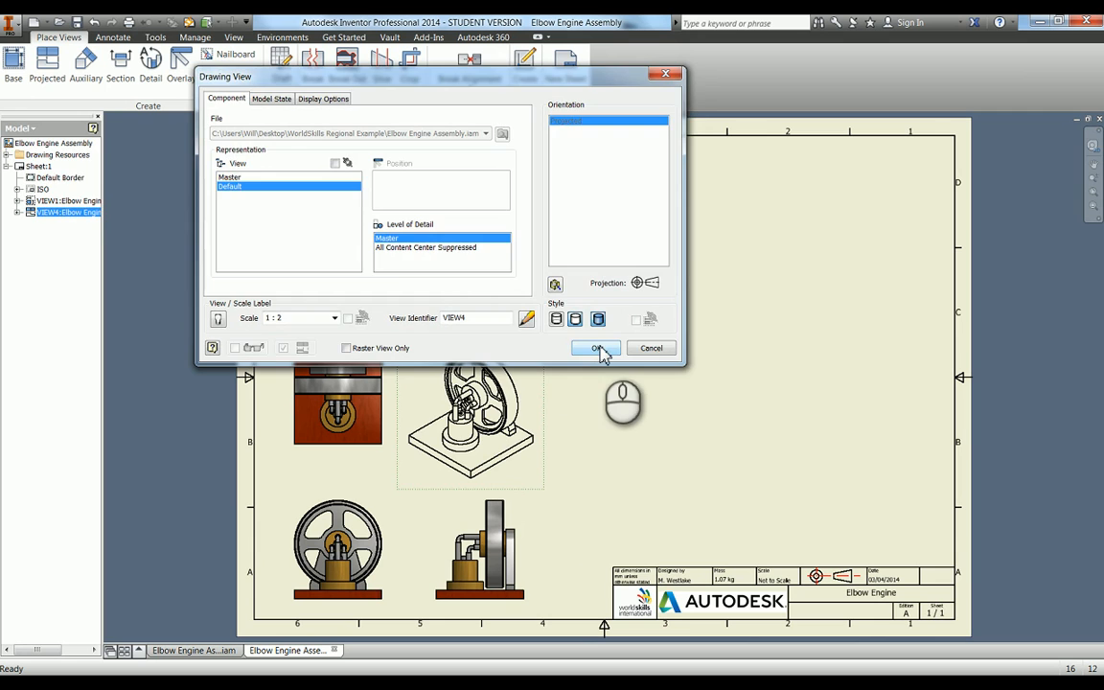
left_click(598, 349)
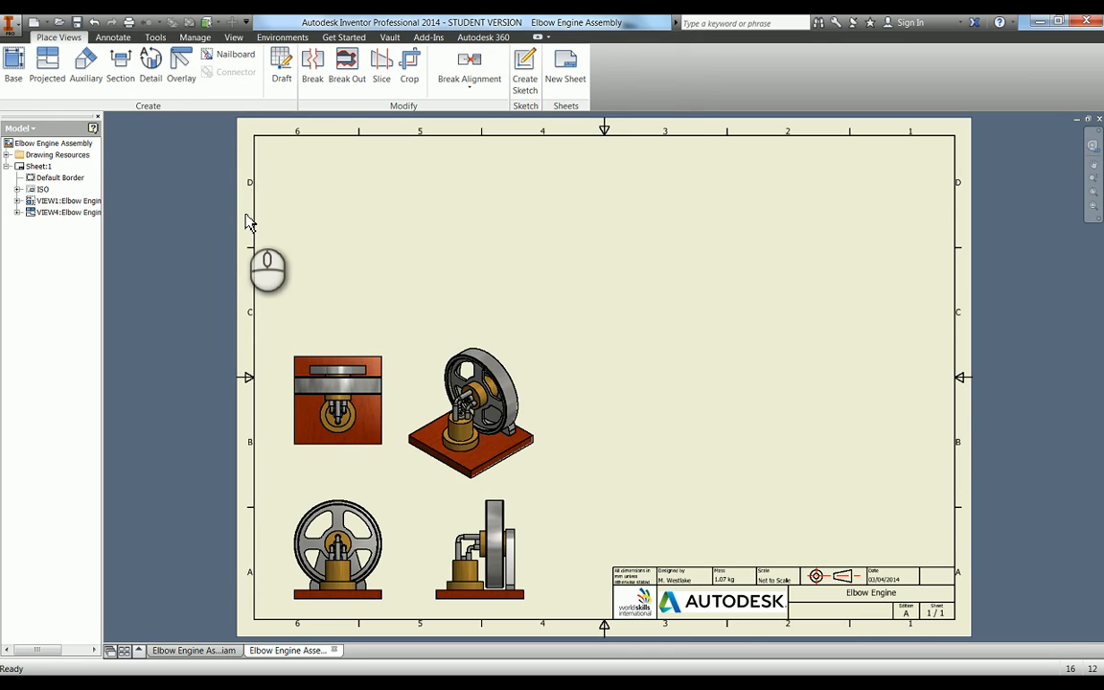
- Create a section view from a vertical cutting line through the centre of the base view, placing it beyond the projected side view
left_click(125, 76)
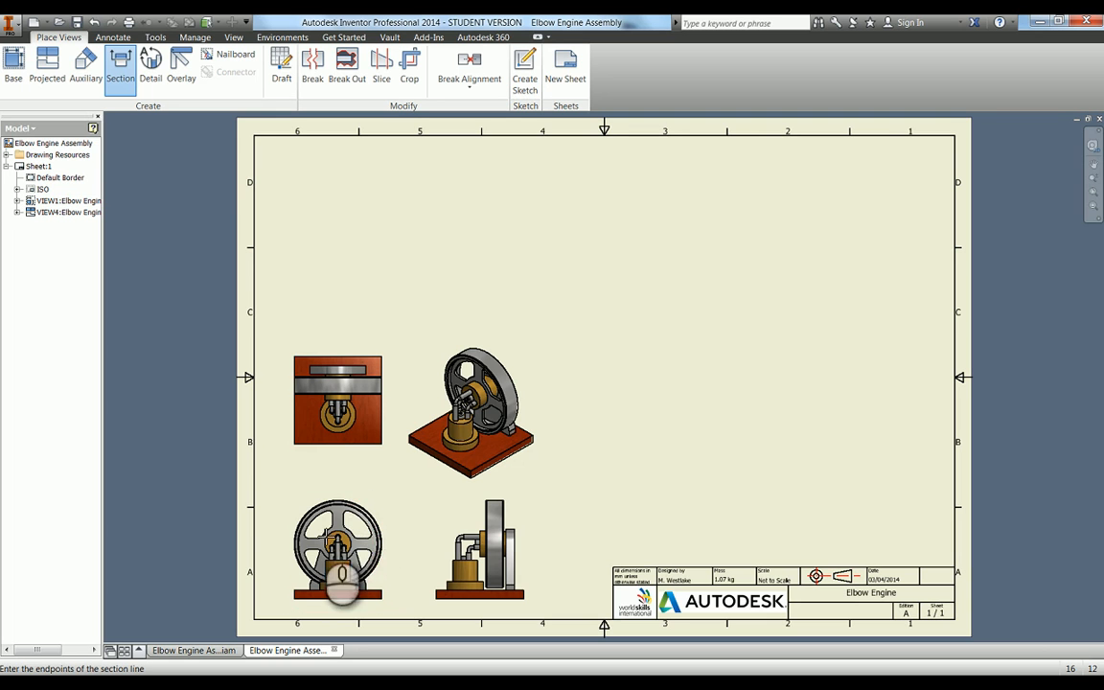
left_click(337, 484)
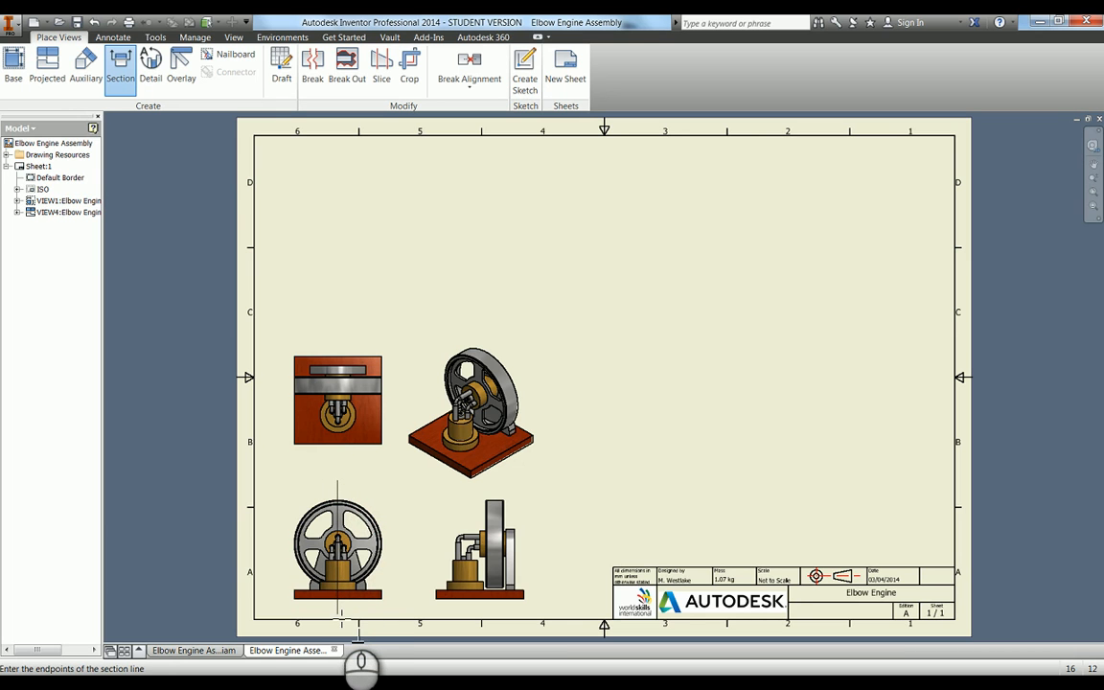
left_click(337, 614)
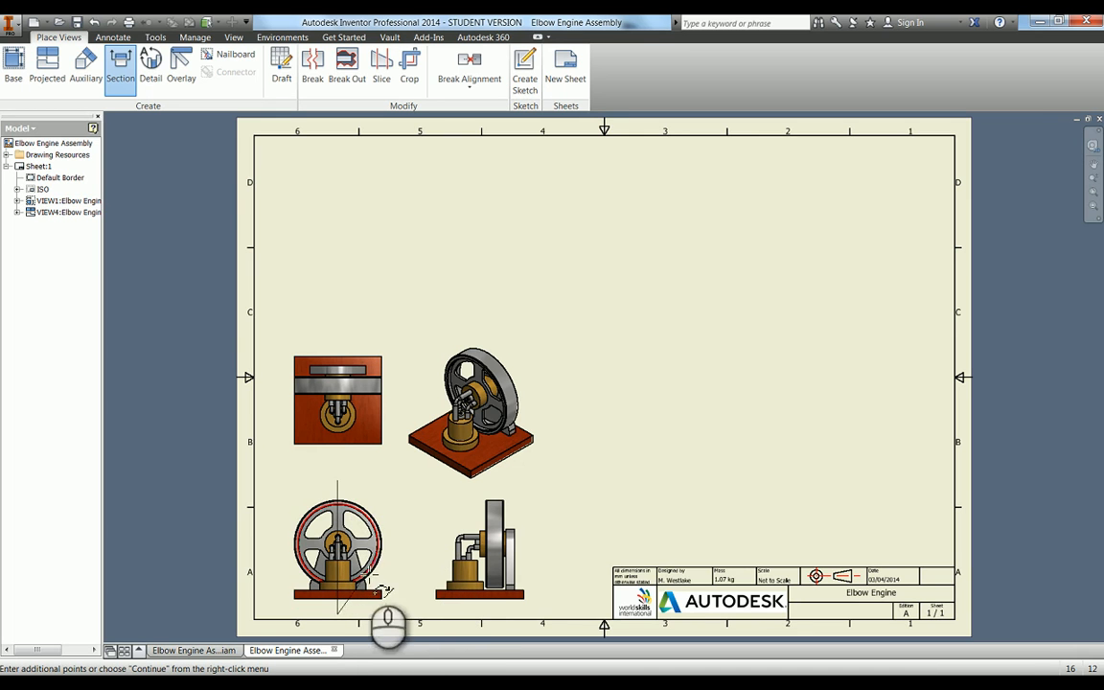
right_click(374, 616)
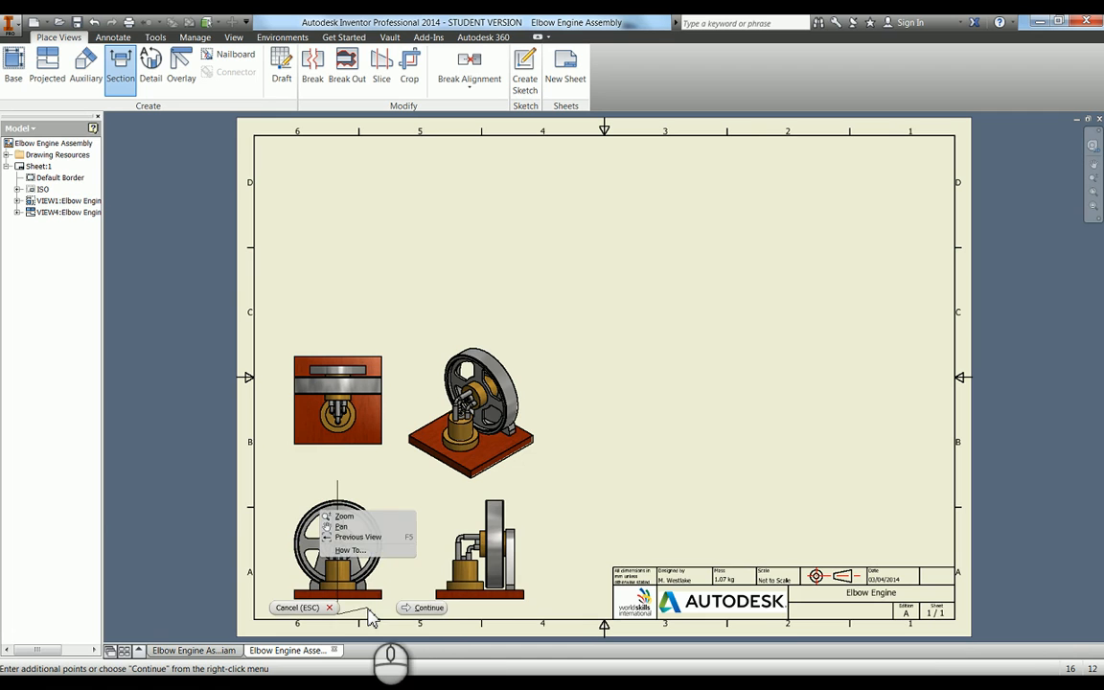
left_click(422, 607)
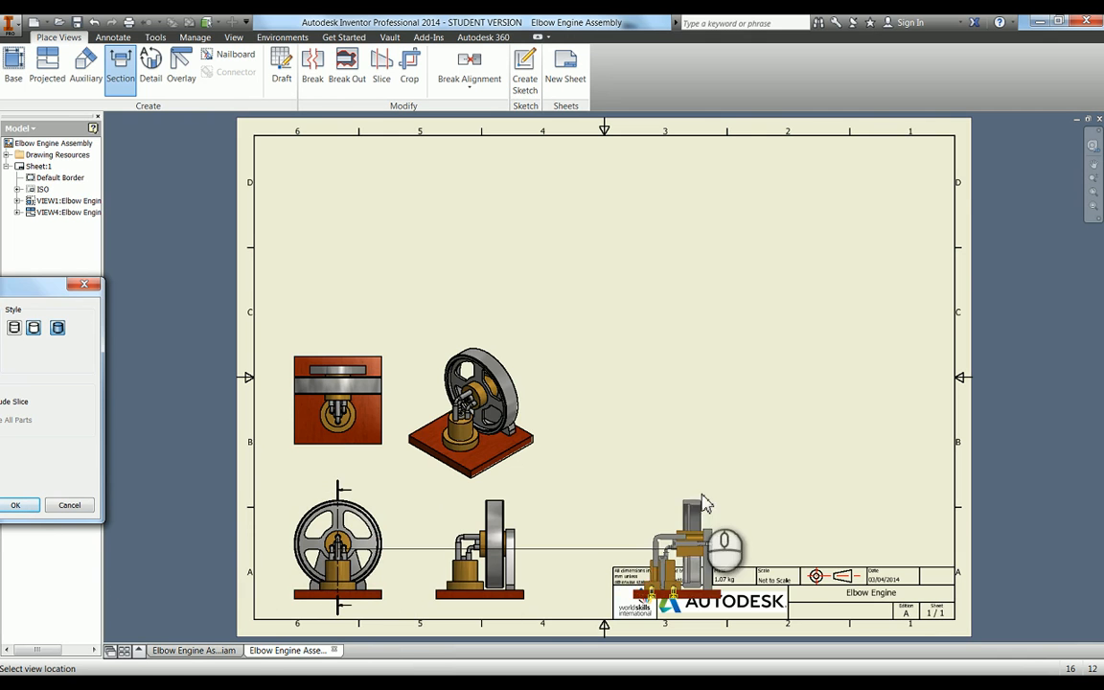
left_click(760, 484)
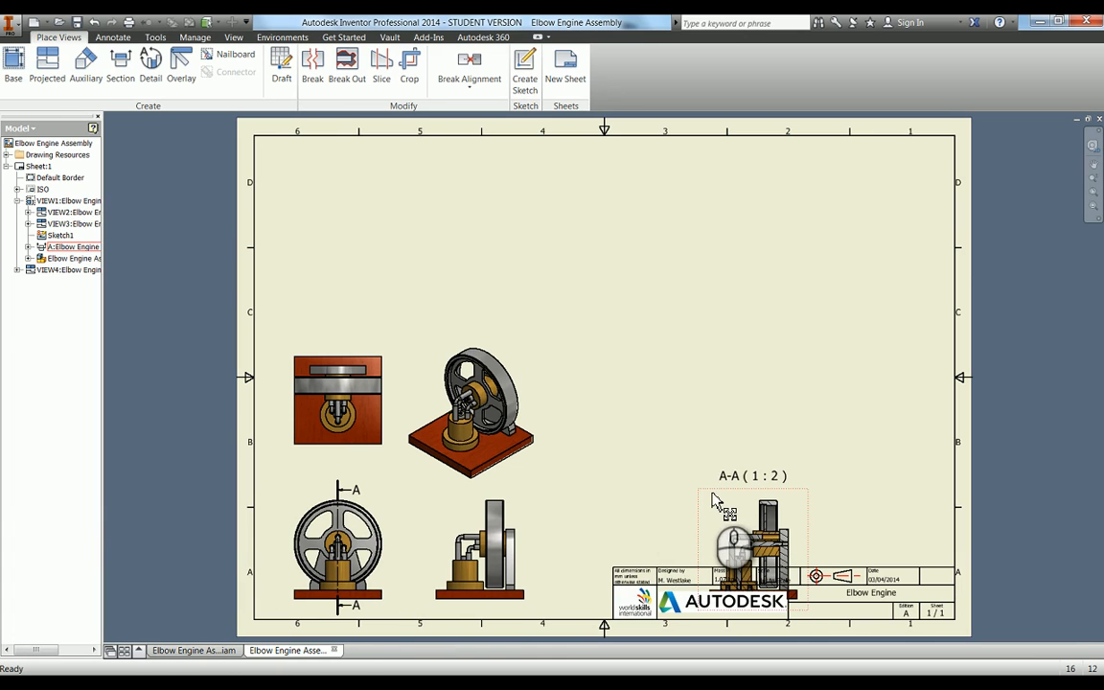
- Break the section view's alignment with the base view and move it up clear of the title block
left_click(711, 493)
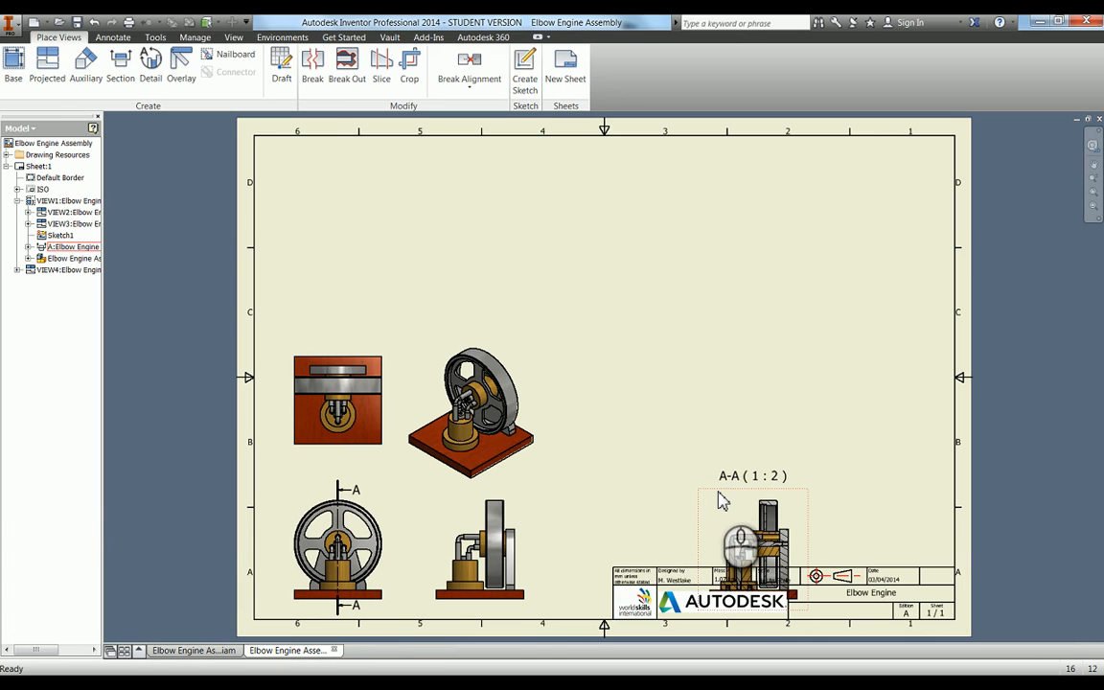
left_click_drag(754, 490, 800, 491)
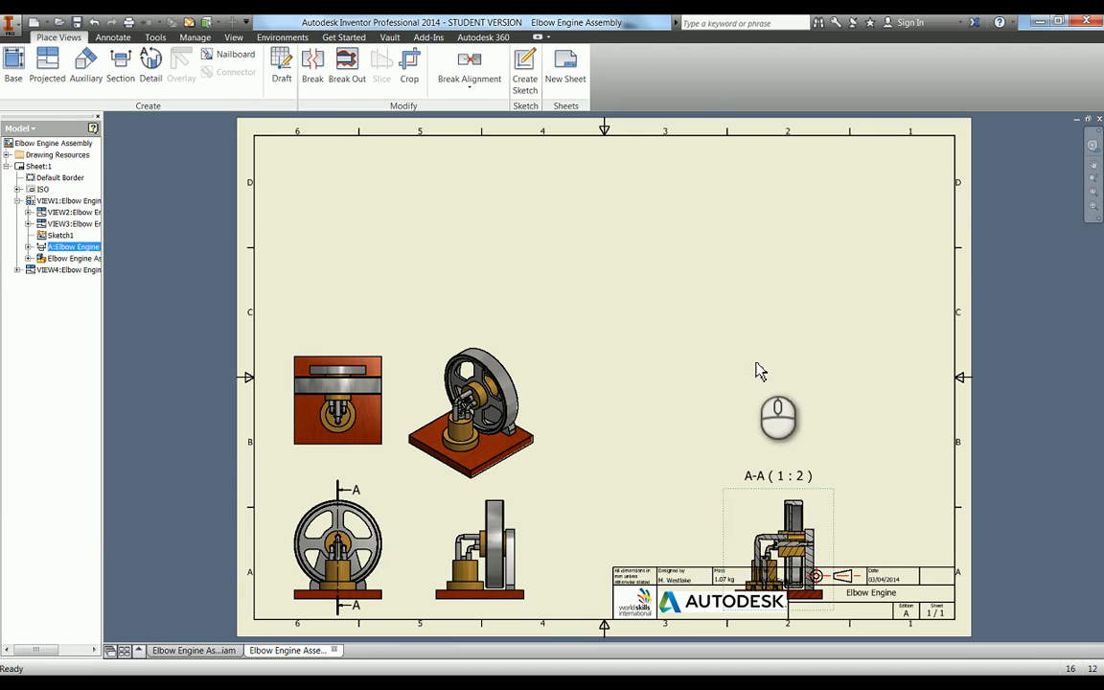
right_click(740, 500)
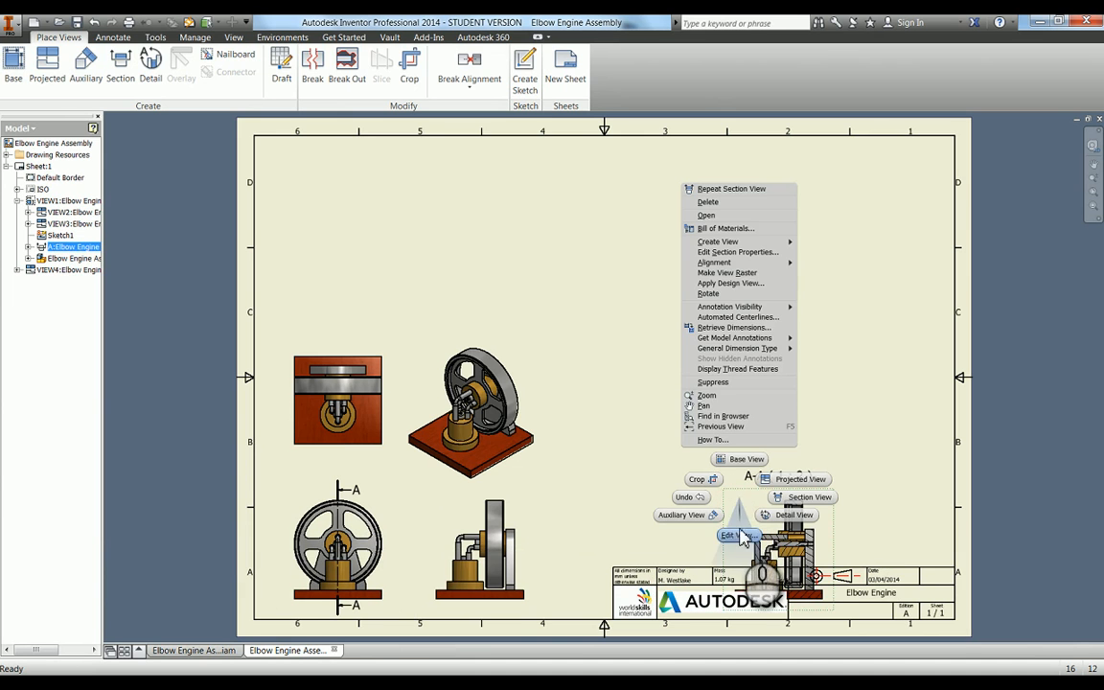
mouse_move(719, 263)
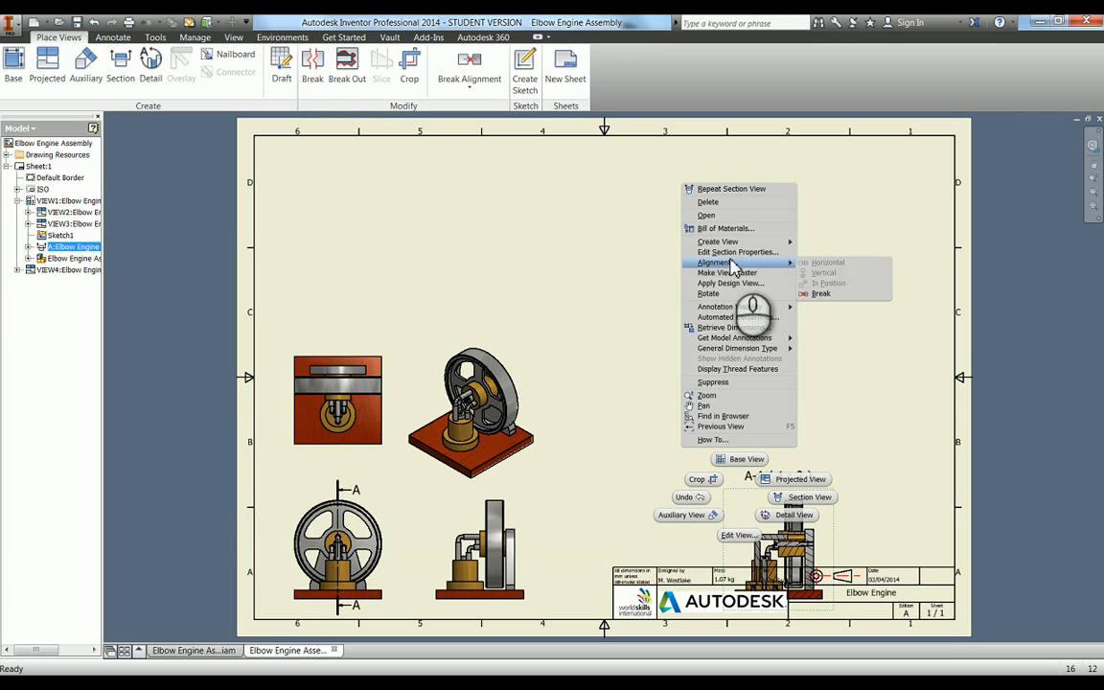
left_click(826, 294)
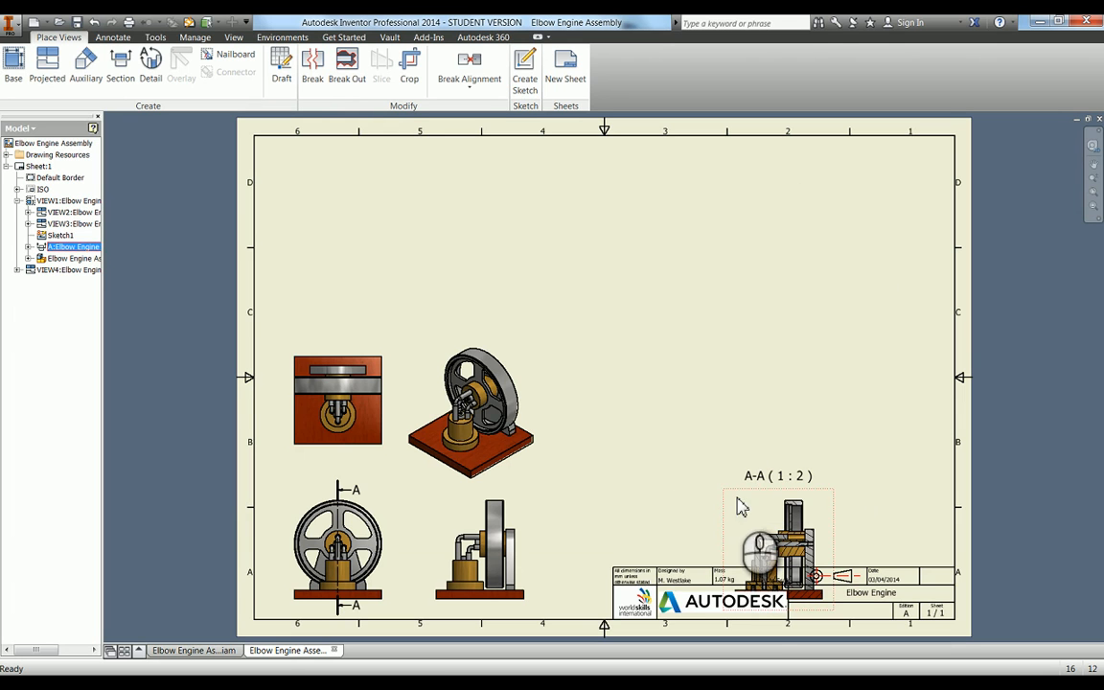
left_click_drag(739, 497, 805, 290)
left_click_drag(709, 338, 711, 335)
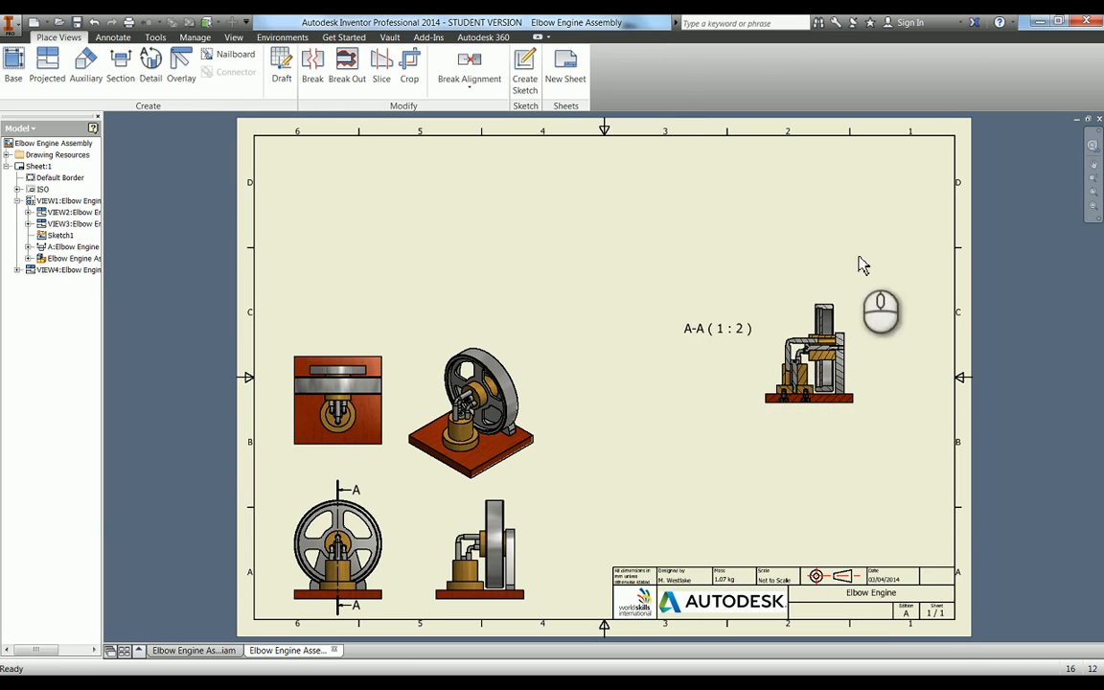
- Unlink the section view's scale from the base view and set it to 2:1
double_click(784, 329)
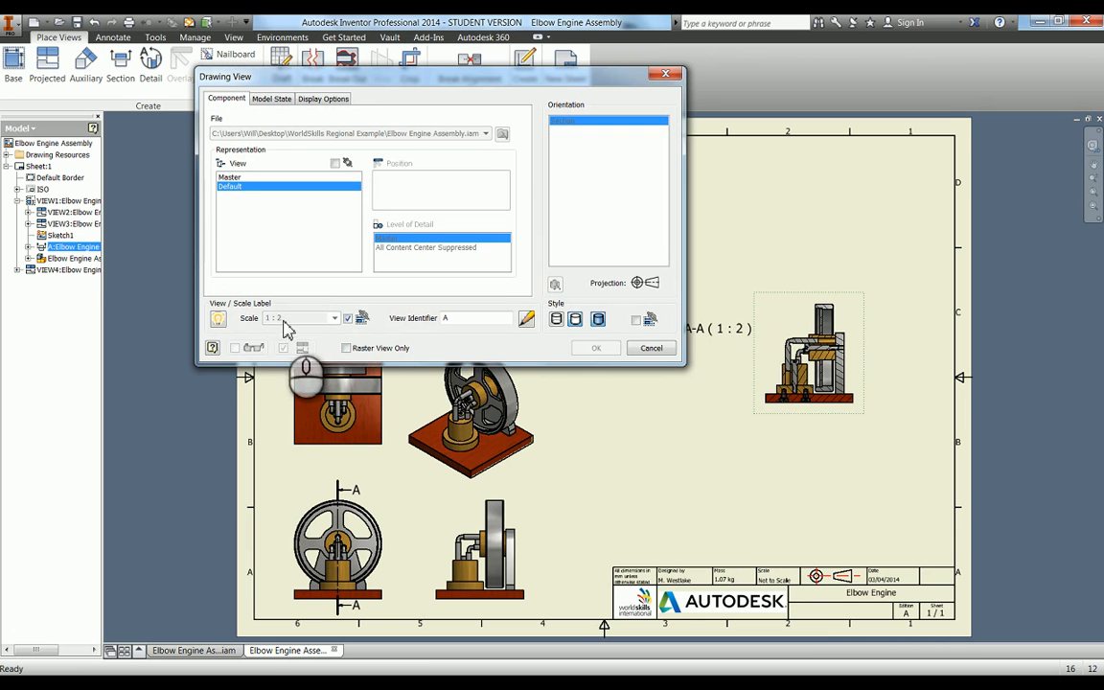
left_click(351, 318)
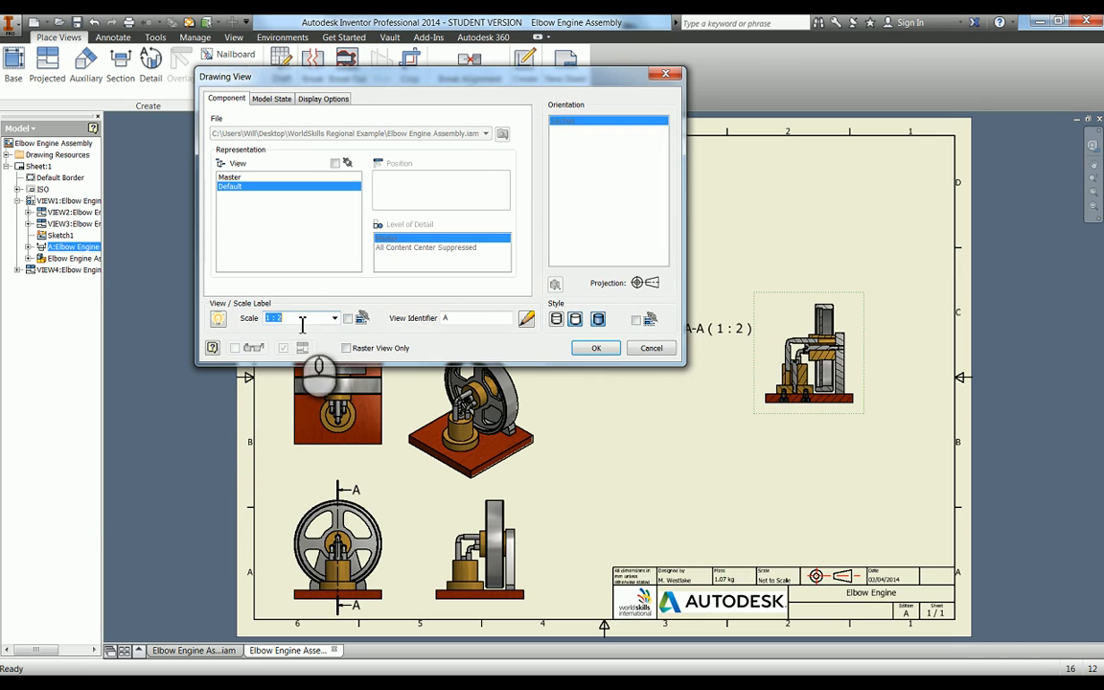
left_click(333, 318)
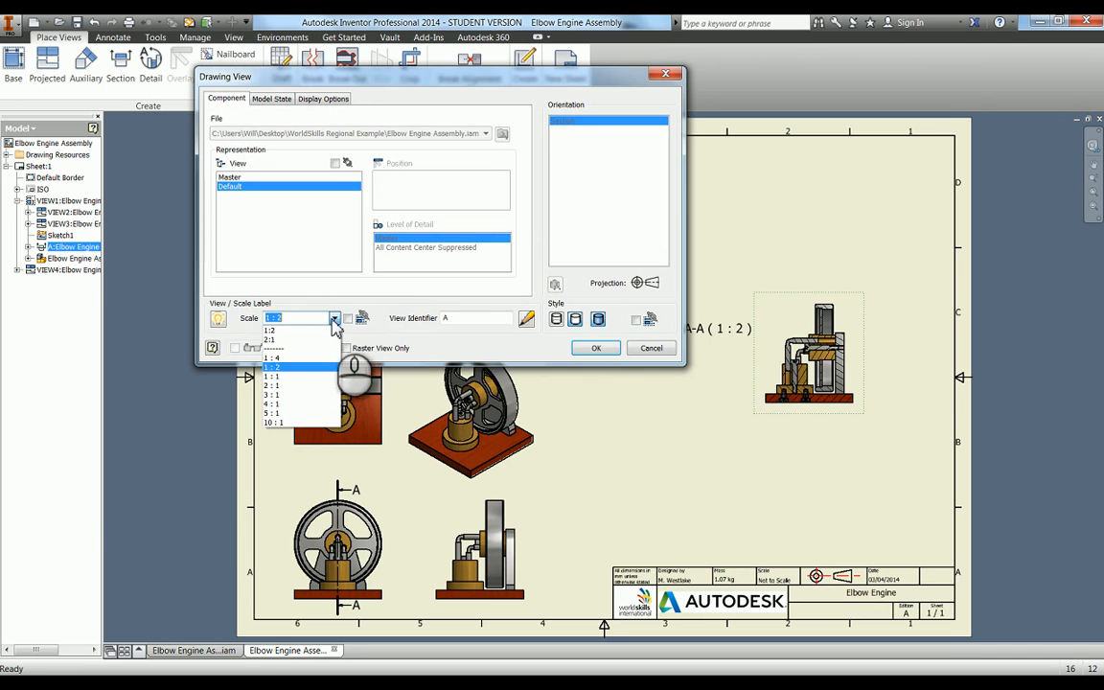
left_click(283, 341)
left_click(595, 348)
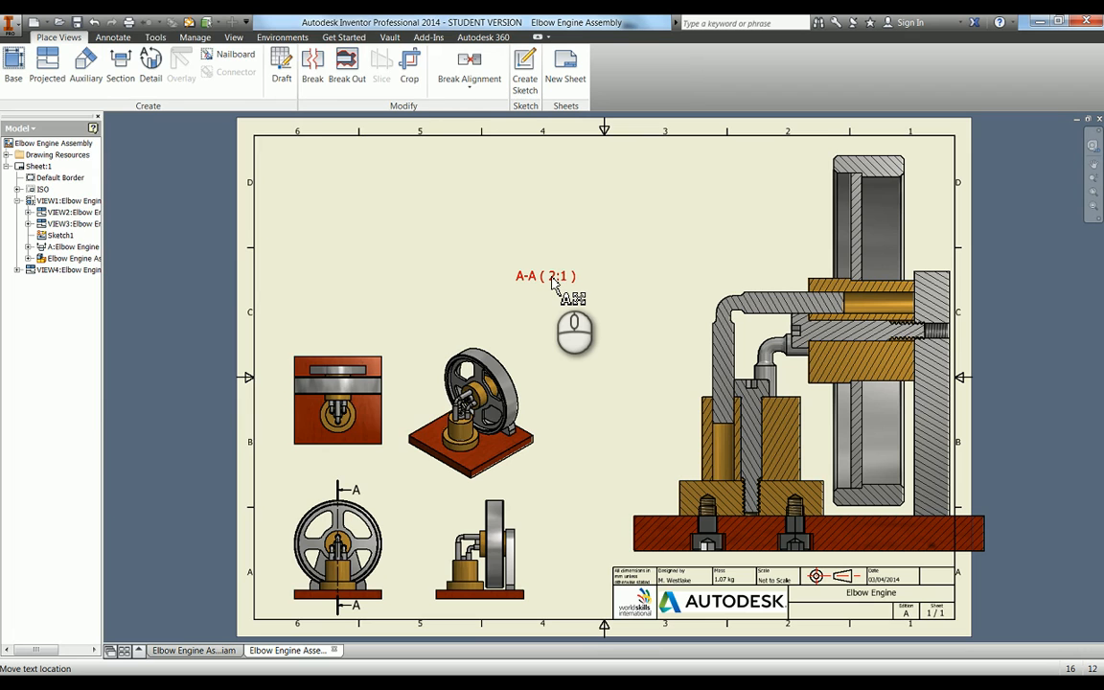
- Reword the section view label as SECTION <VIEW>-<VIEW> over SCALE <SCALE> without brackets, and move it closer to the section view
double_click(552, 280)
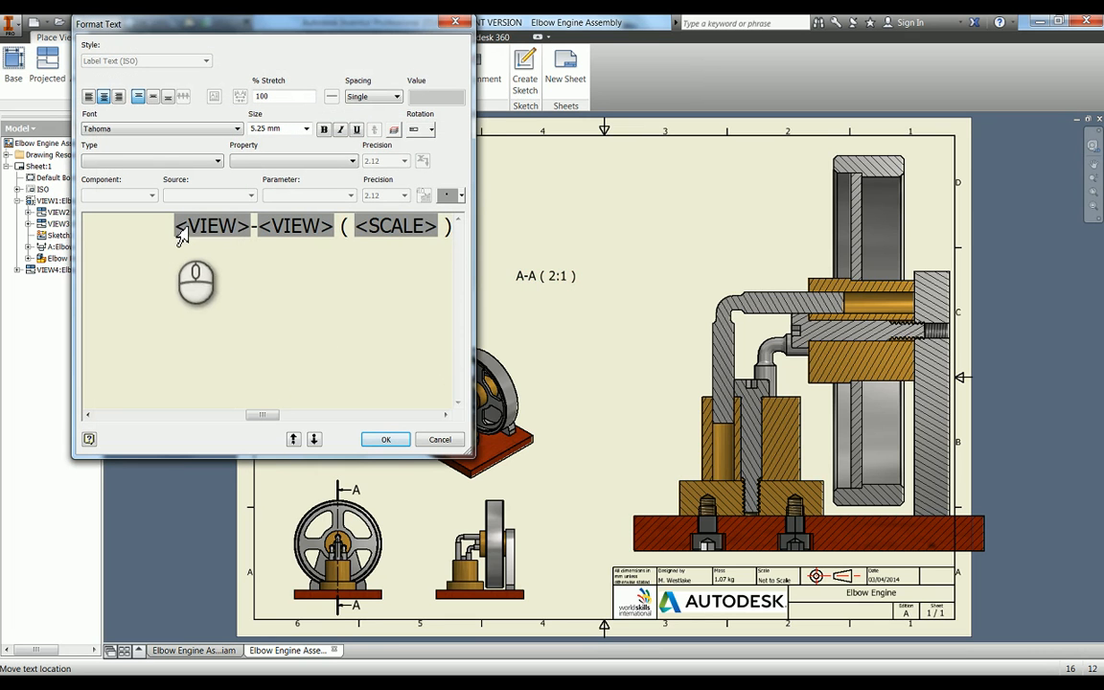
left_click(182, 235)
type("SECTION")
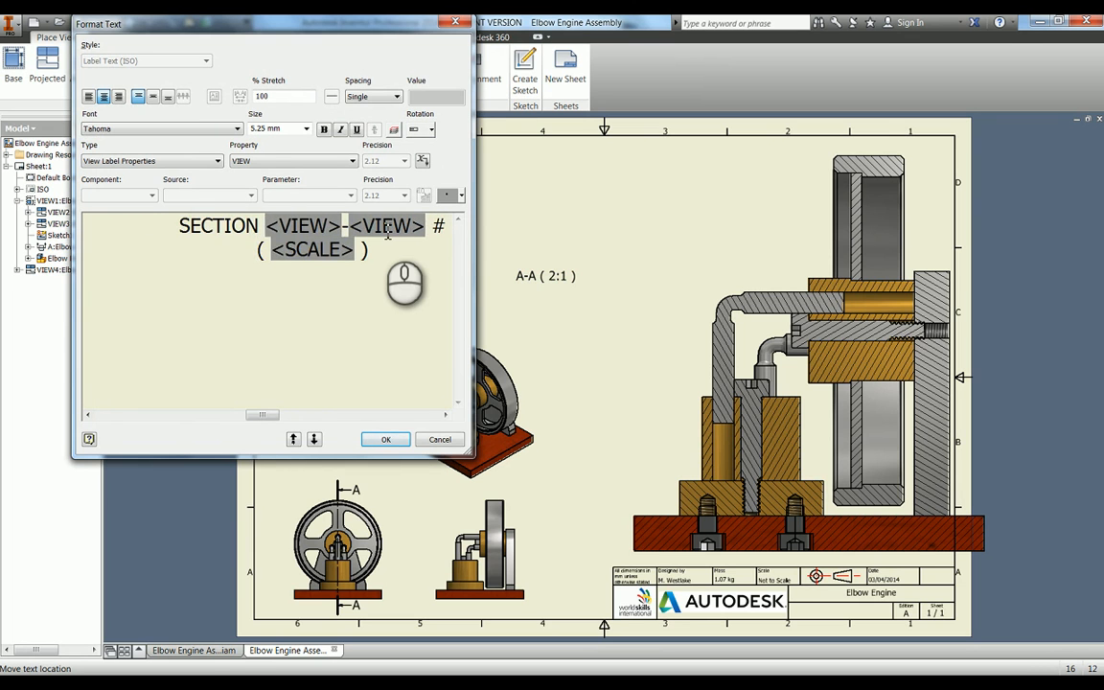
key("BackSpace")
key("BackSpace")
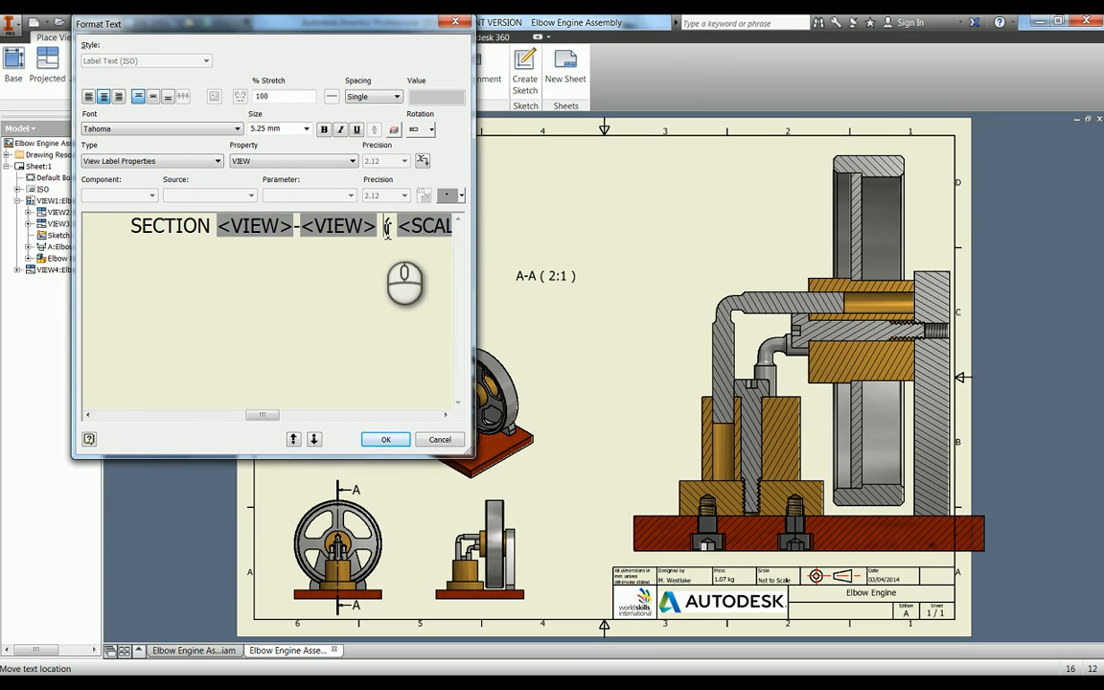
key("Return")
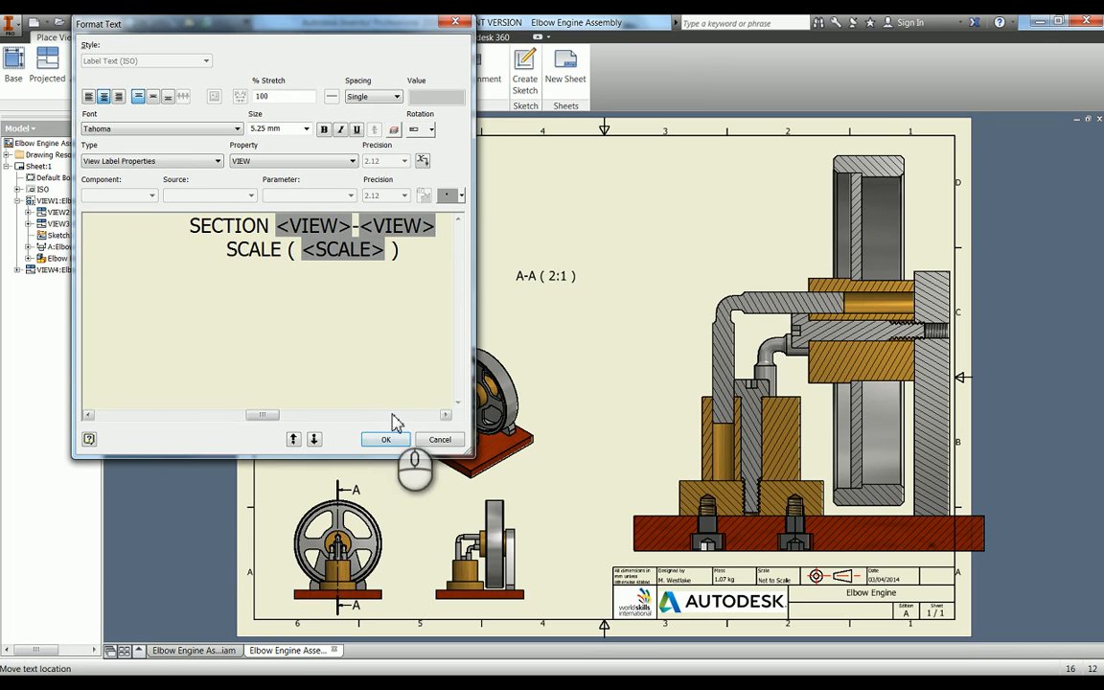
key("Delete")
key("Delete")
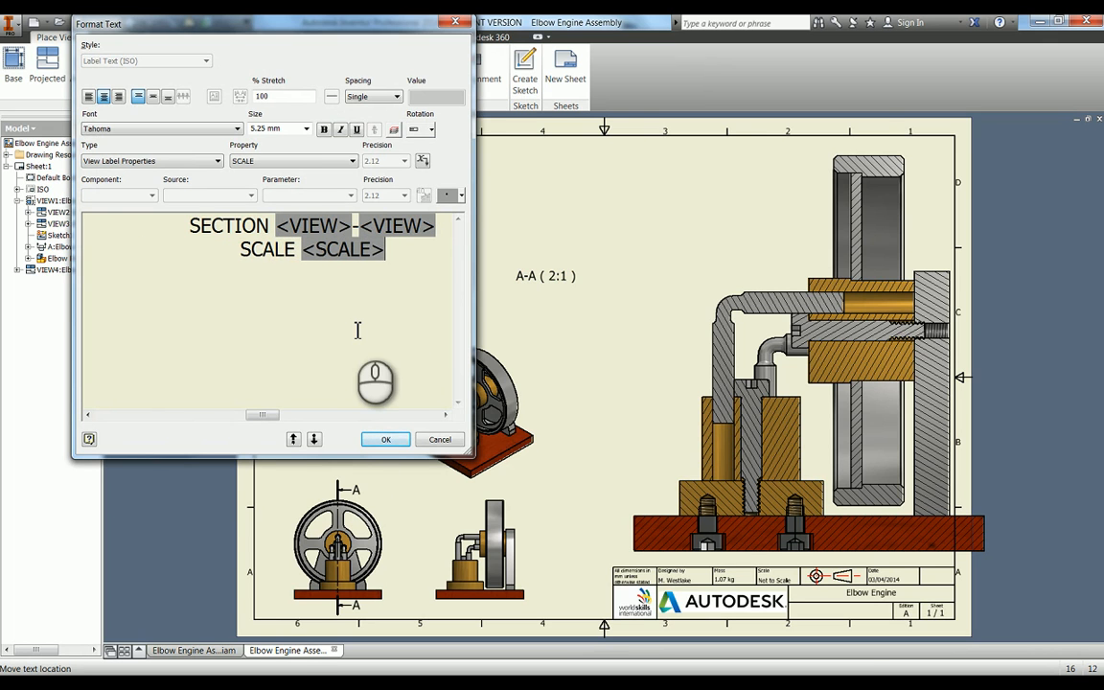
left_click(383, 440)
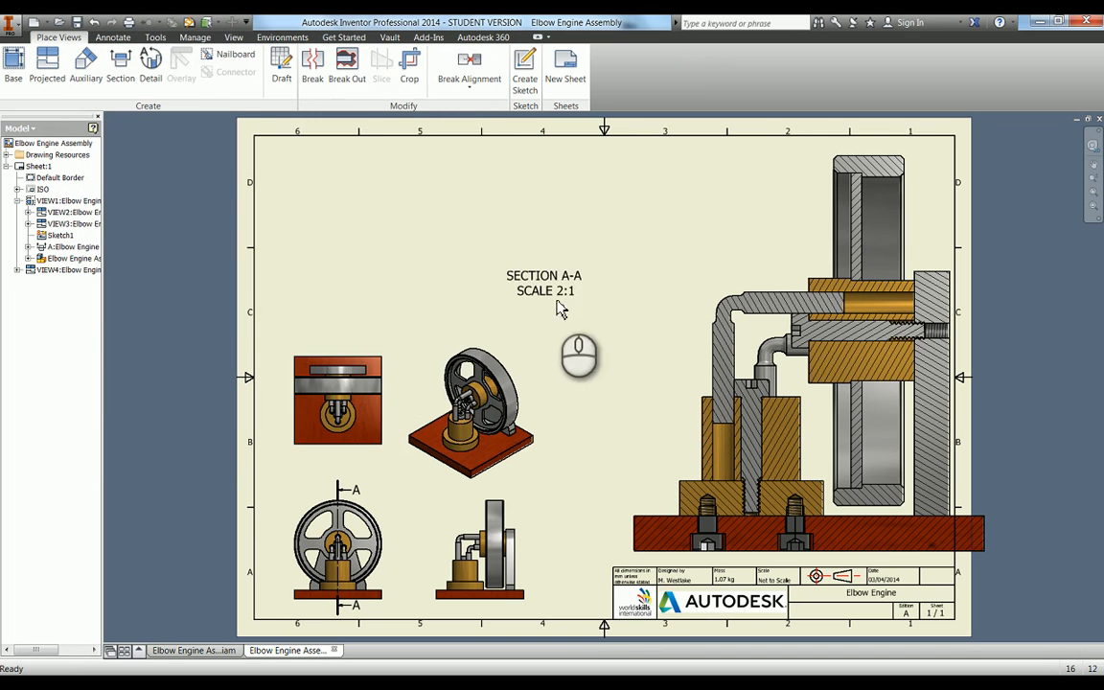
left_click_drag(562, 272, 639, 277)
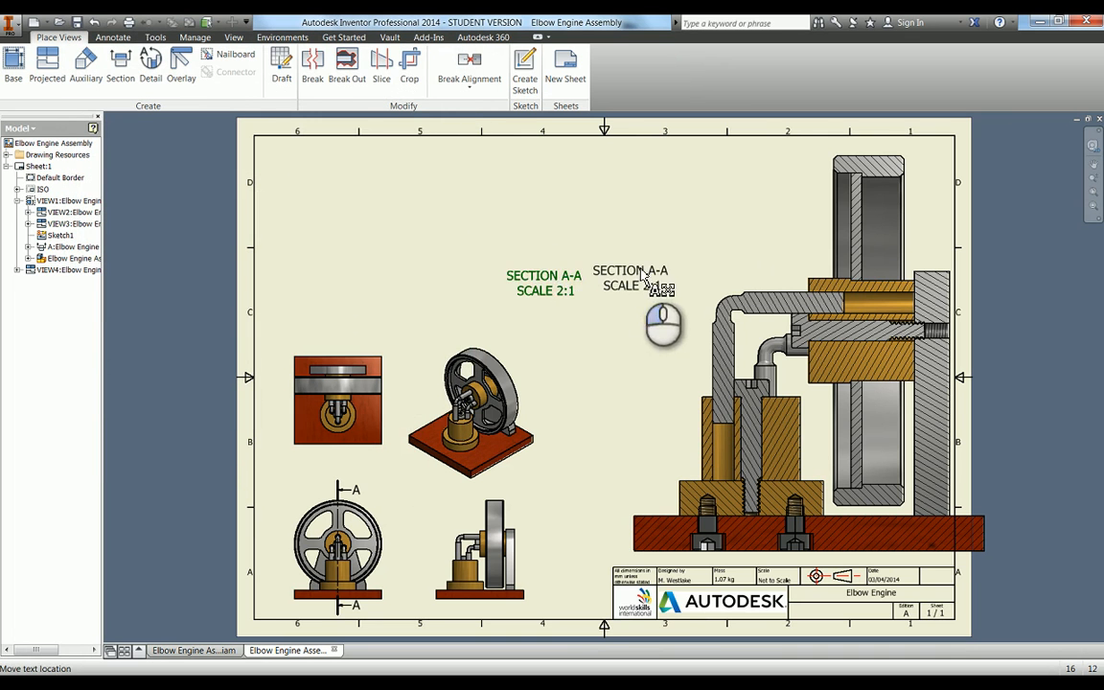
- Turn off shading for the section view and shift it fully inside the sheet border
double_click(757, 213)
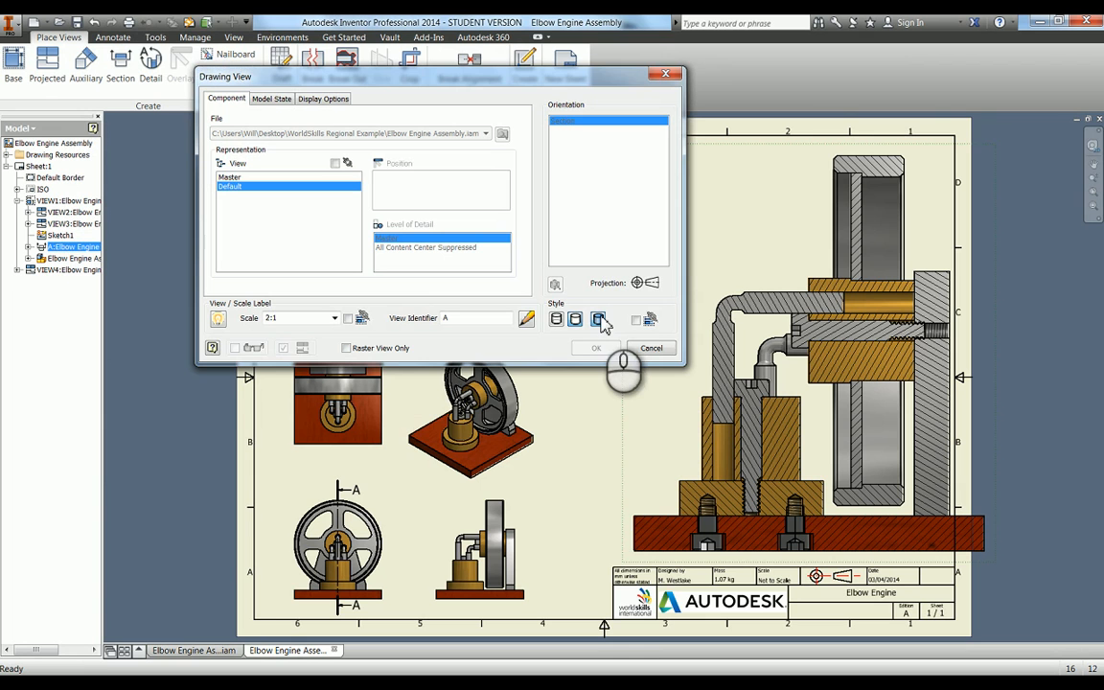
left_click(599, 321)
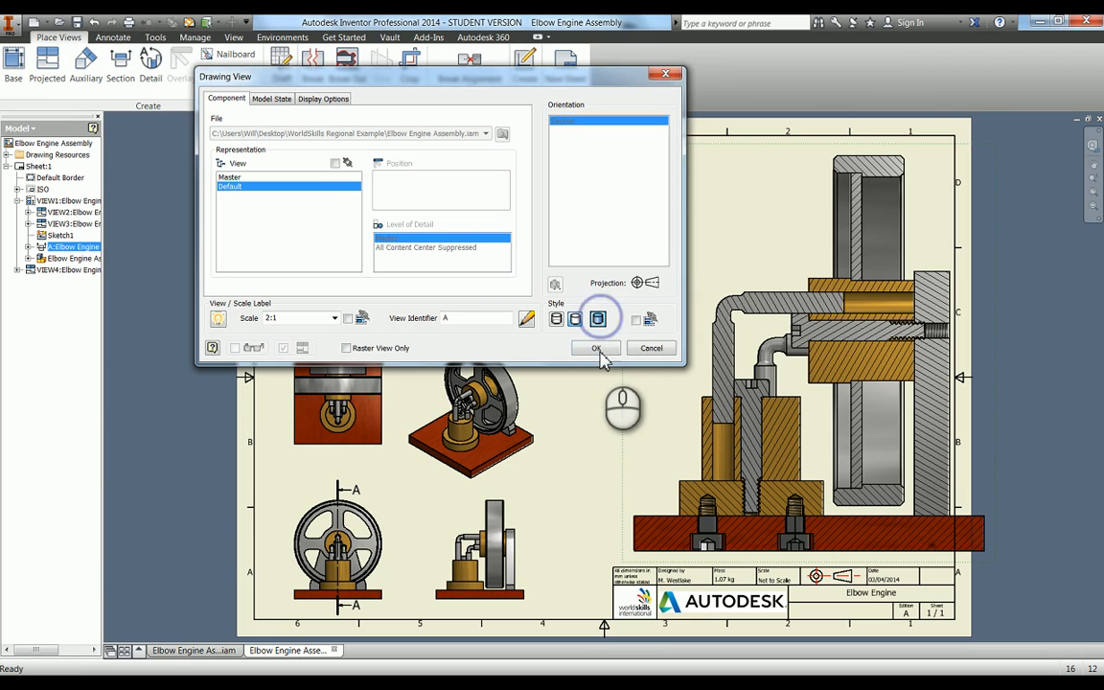
left_click(597, 349)
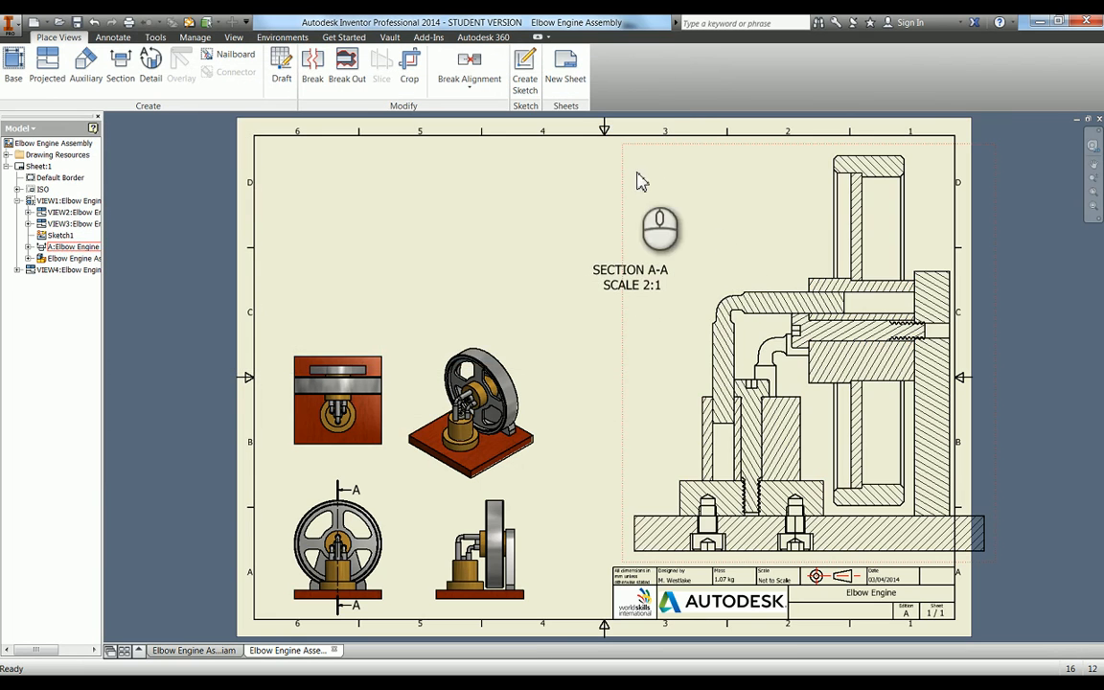
left_click_drag(623, 180, 573, 175)
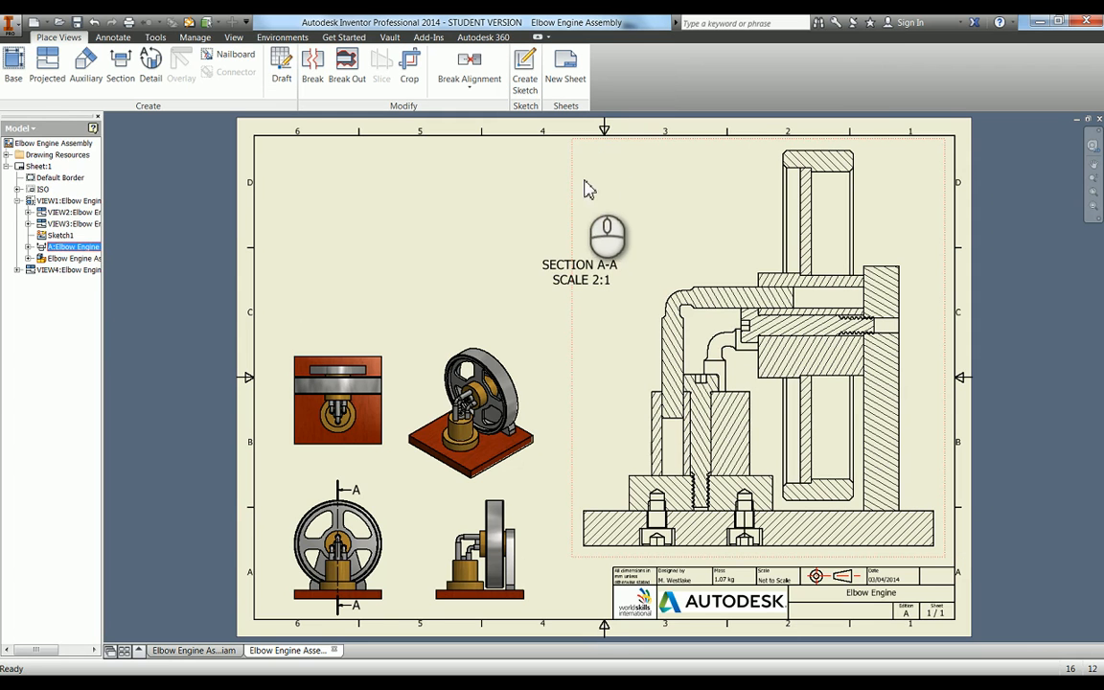
left_click(454, 185)
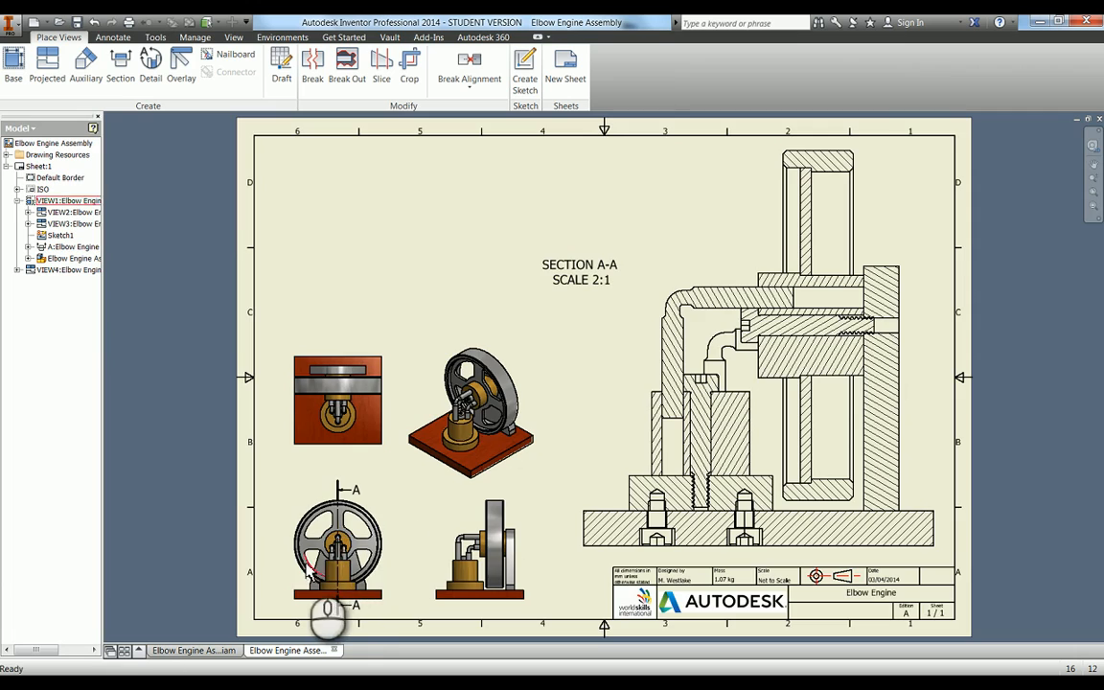
- Adjust the lower letter A of the base view's section line, and move the section label into the space beside the section view
mouse_move(307, 561)
middle_mouse_down()
mouse_move(326, 450)
mouse_move(340, 458)
middle_mouse_up()
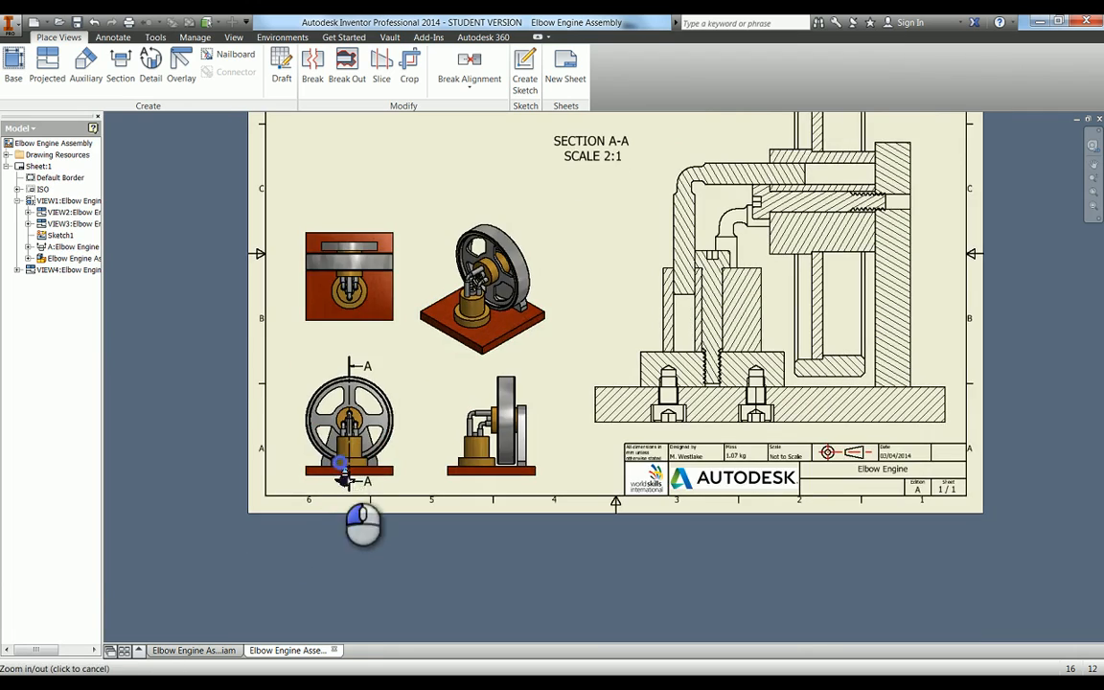
scroll(343, 479, "down", 5)
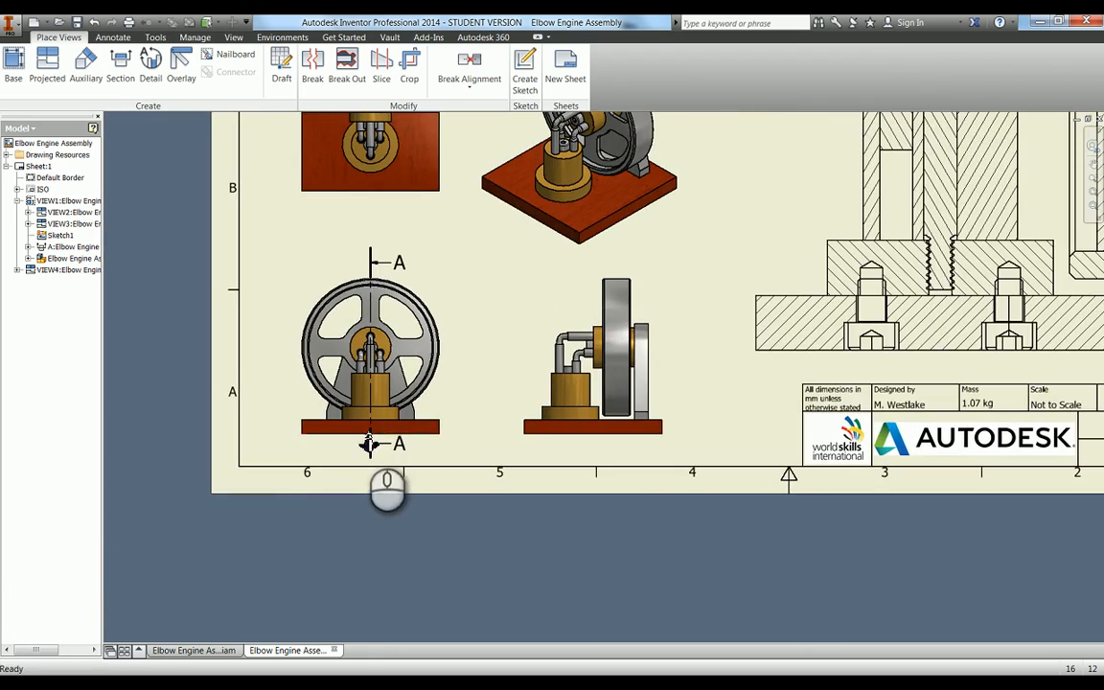
scroll(367, 442, "down", 1)
scroll(367, 458, "down", 3)
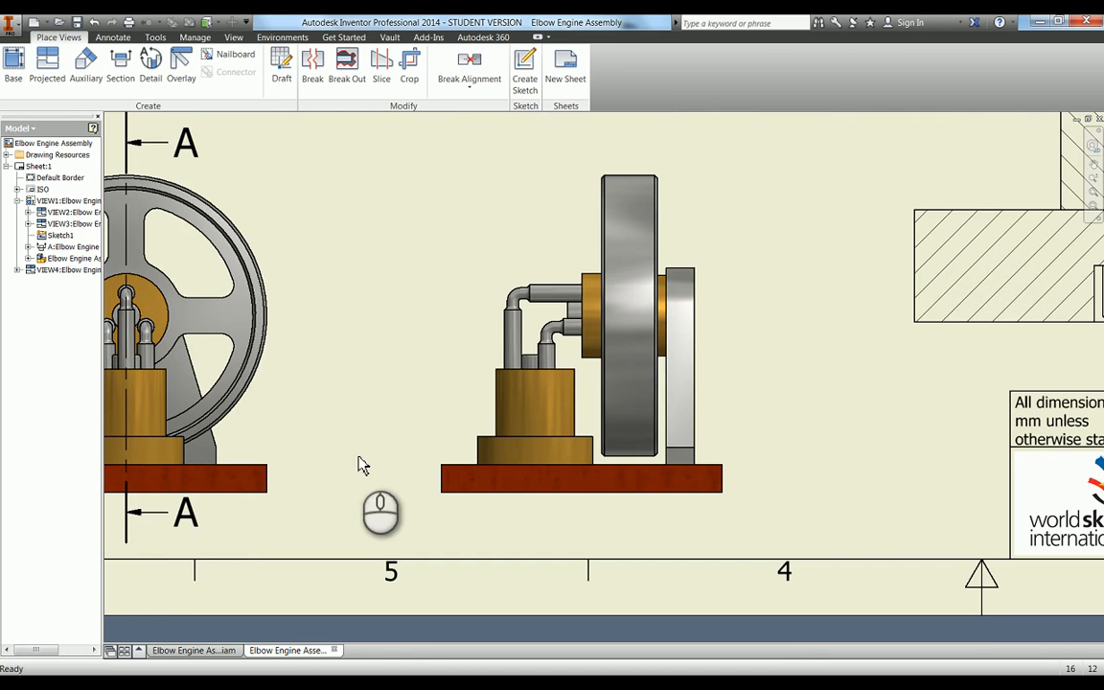
left_click(191, 525)
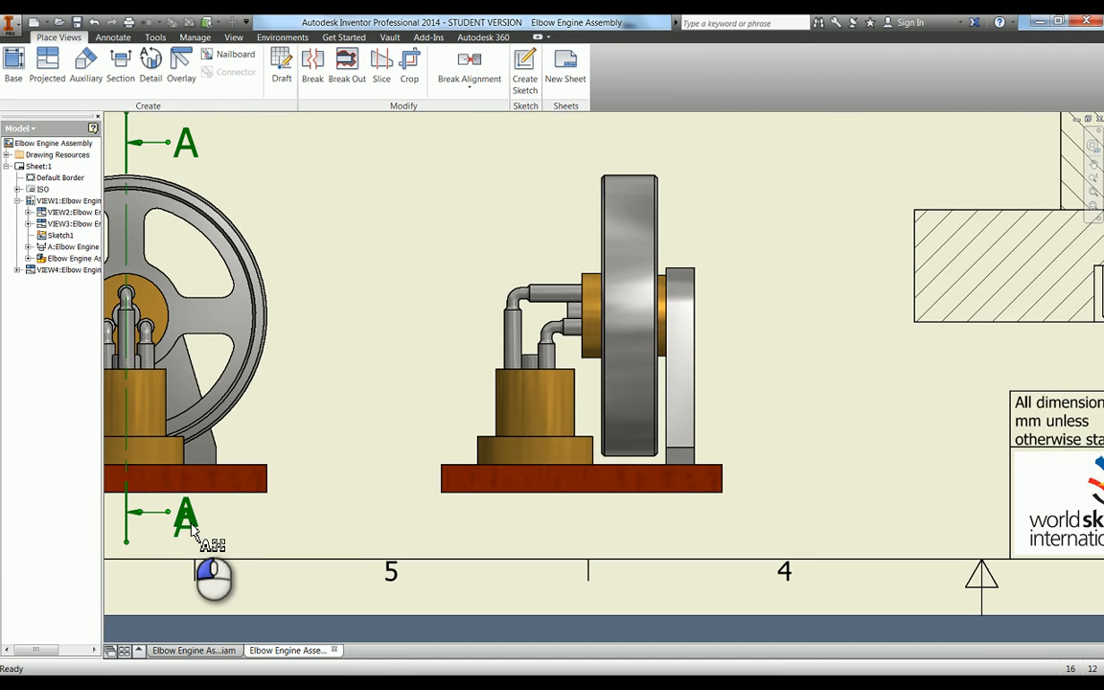
middle_click(318, 505)
middle_click(318, 505)
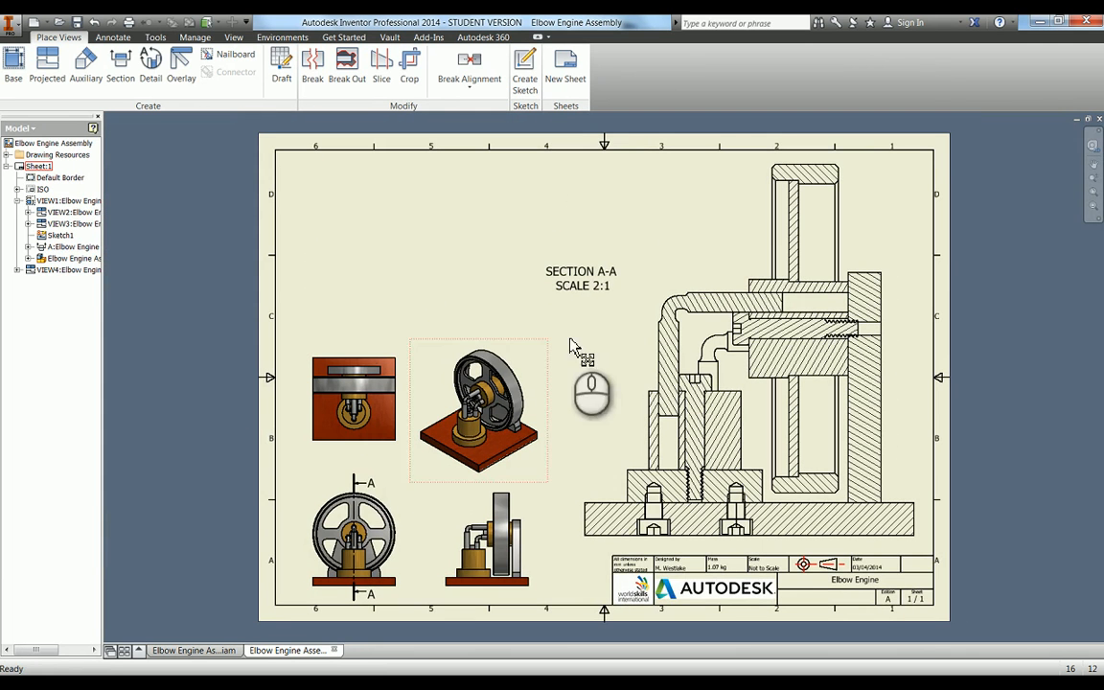
left_click_drag(565, 278, 619, 257)
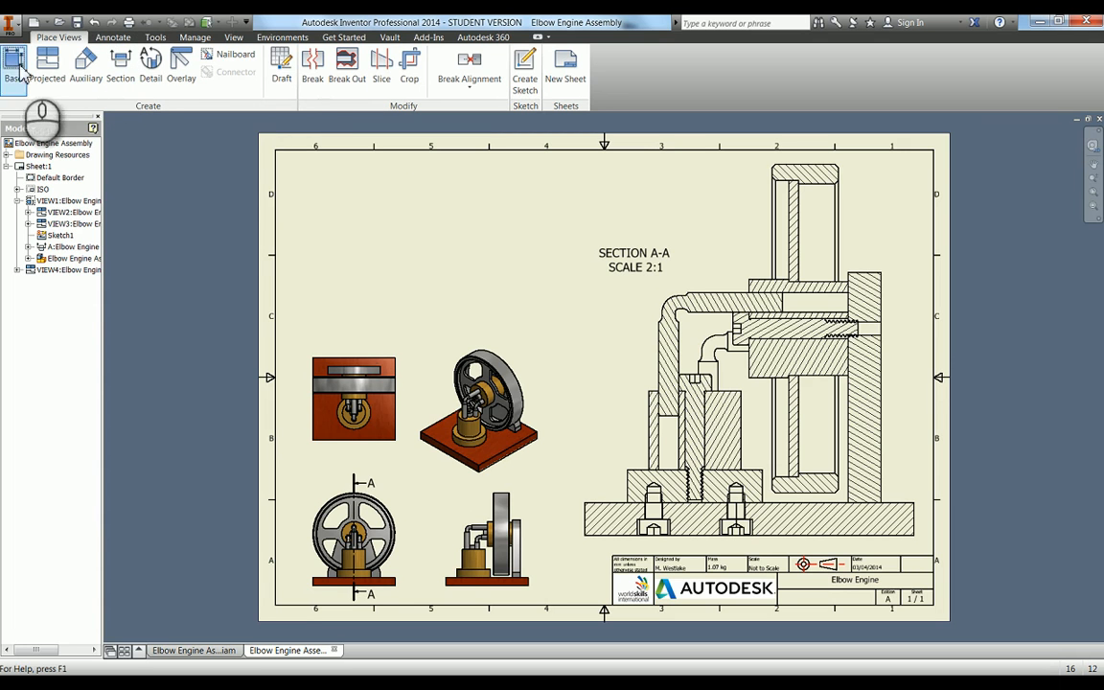
- Insert a structured parts list from the isometric view and place it in the upper-left corner of the sheet border
left_click(113, 38)
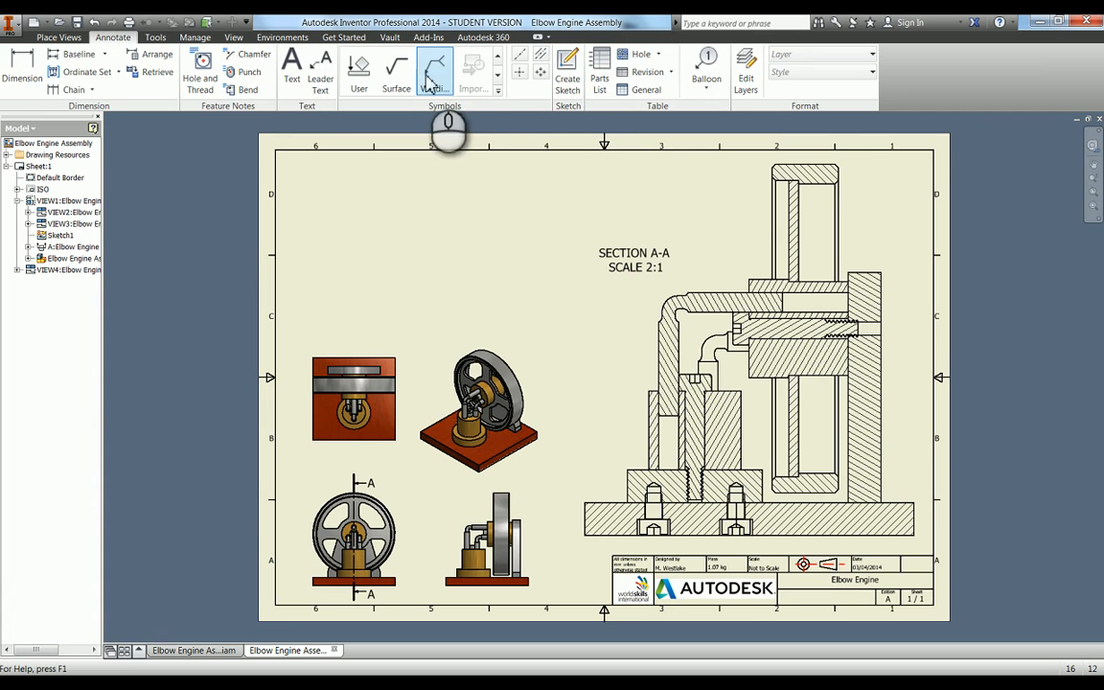
left_click(596, 85)
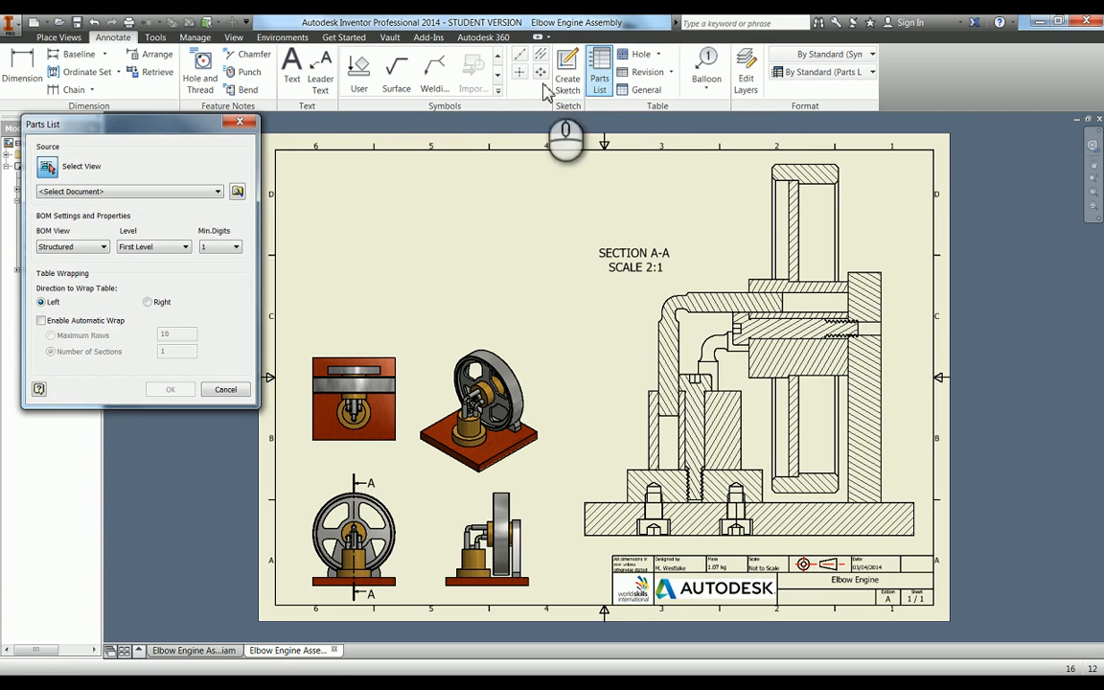
left_click(406, 426)
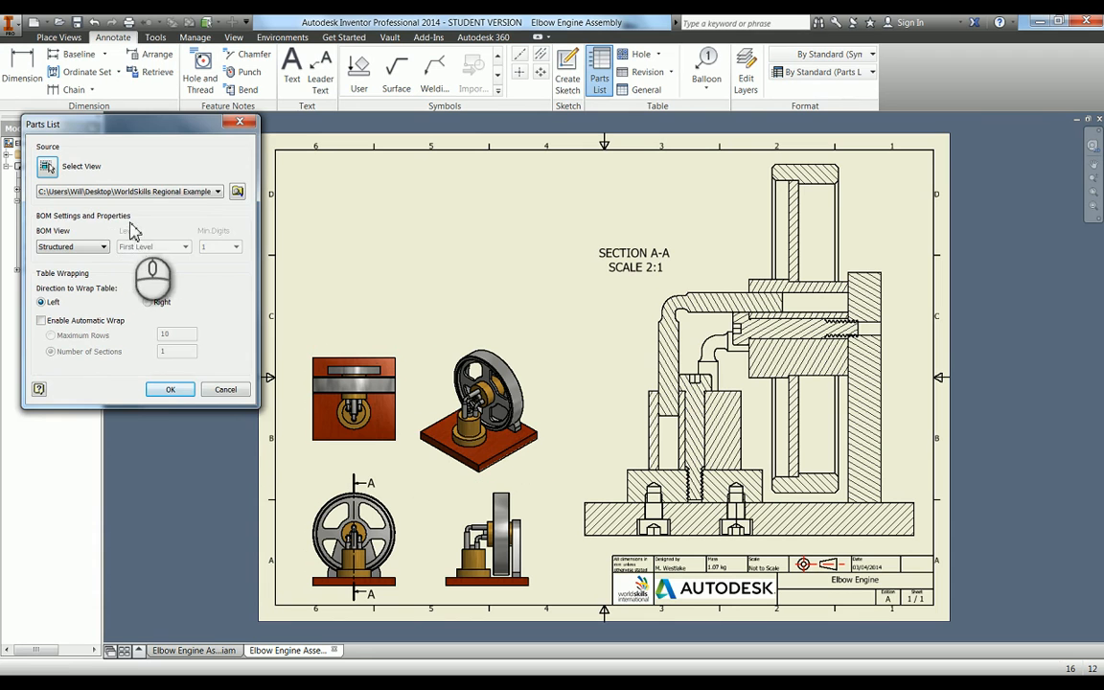
left_click(171, 390)
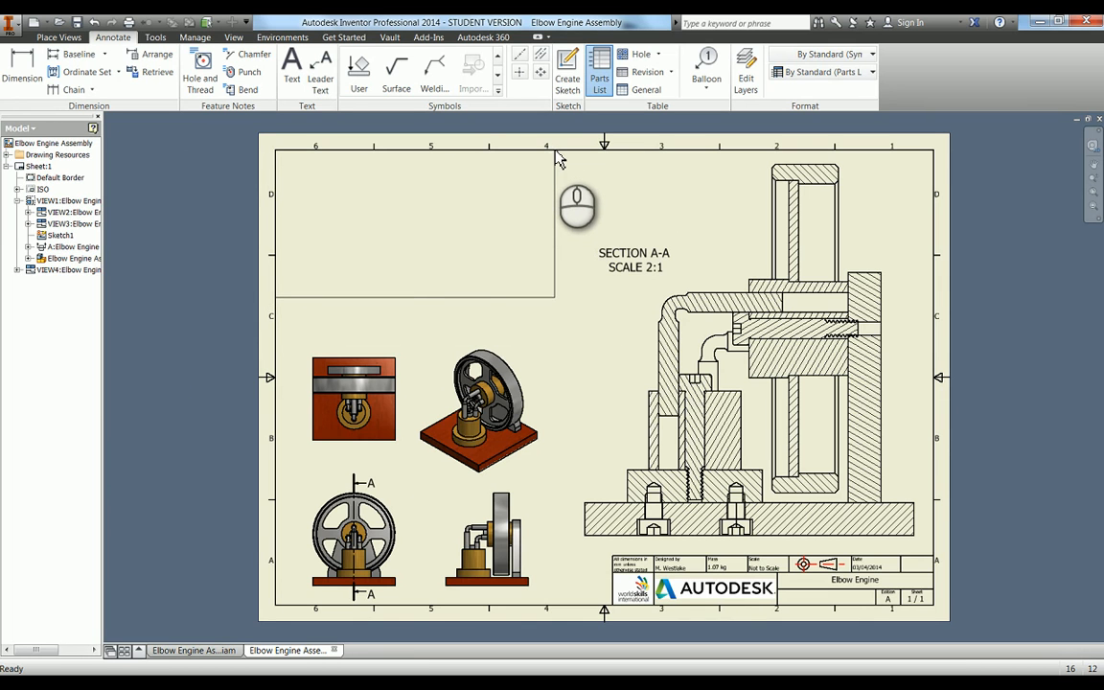
left_click(559, 159)
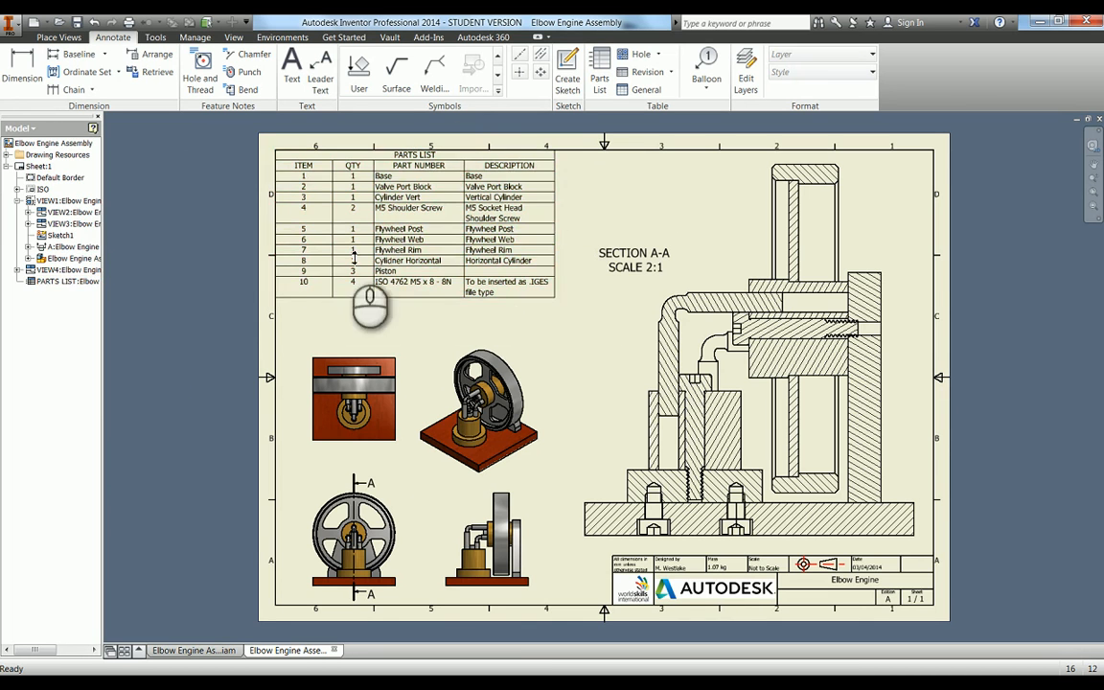
- Widen the parts list's DESCRIPTION column until every description fits on one line, and realign the table with the border corner
left_click(547, 219)
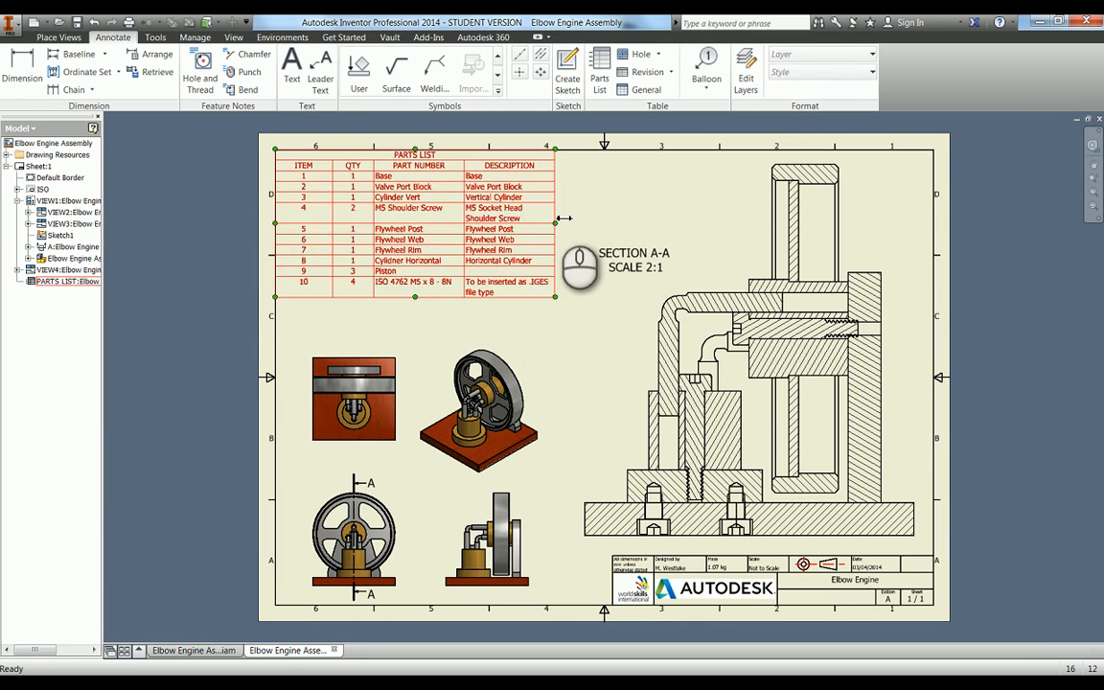
left_click_drag(563, 218, 575, 217)
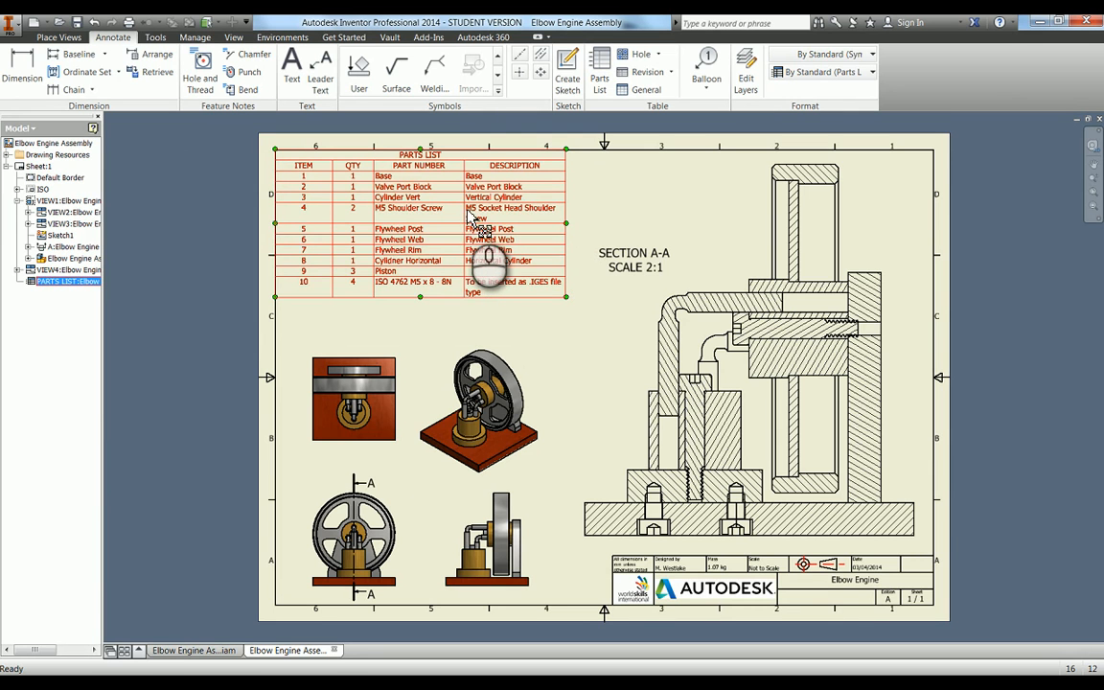
left_click_drag(463, 209, 447, 217)
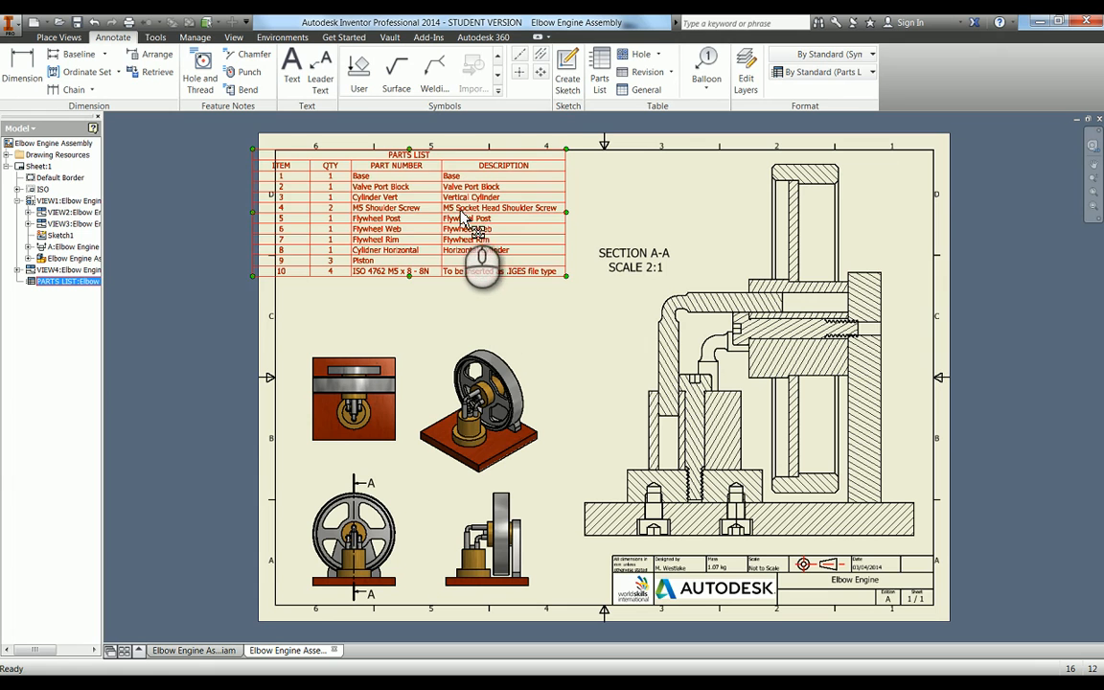
mouse_move(463, 218)
left_mouse_down()
mouse_move(456, 207)
mouse_move(486, 210)
mouse_move(479, 217)
left_mouse_up()
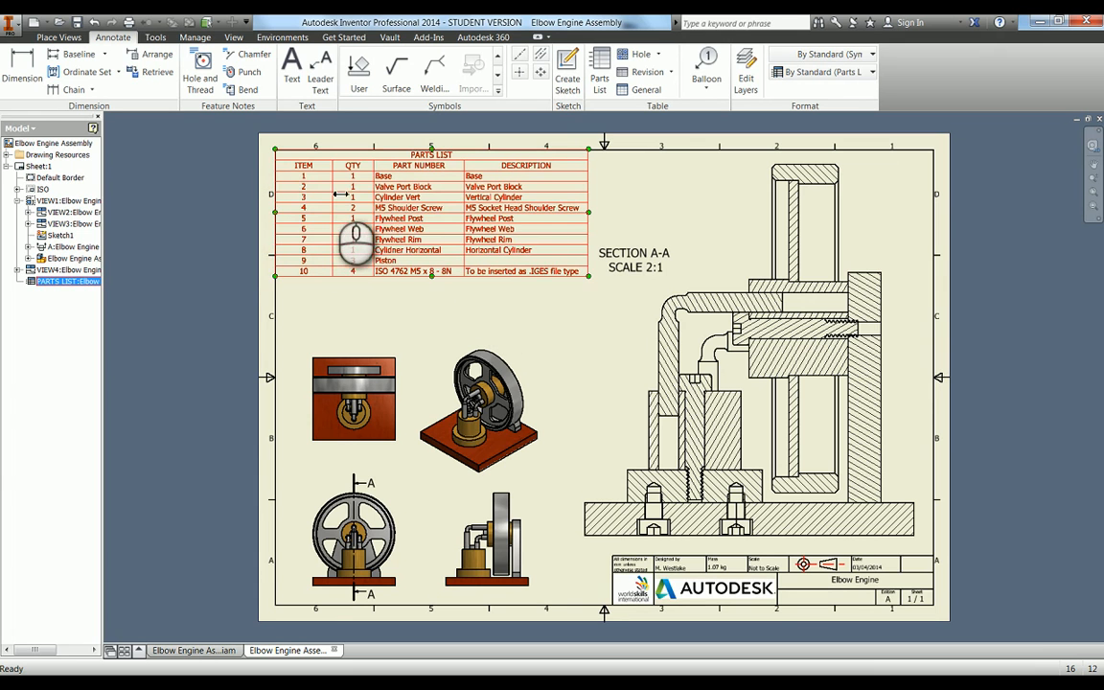
- Narrow the parts list's ITEM and QTY columns and move the table back against the left border
mouse_move(332, 189)
left_mouse_down()
mouse_move(289, 190)
mouse_move(315, 196)
left_mouse_up()
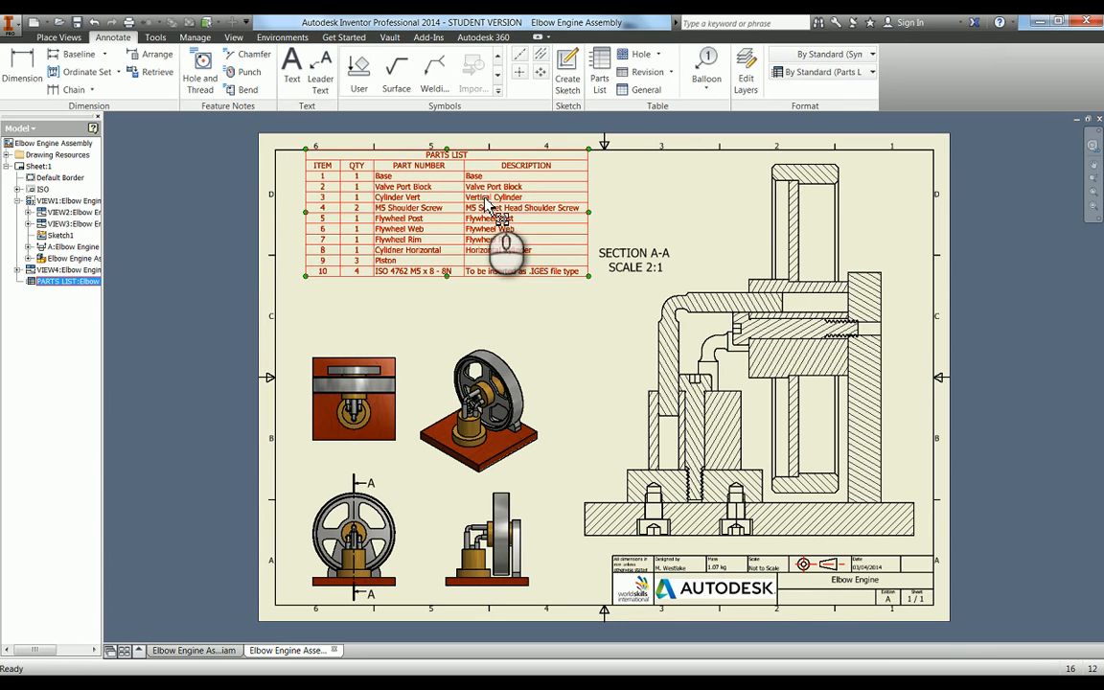
left_click_drag(486, 203, 461, 200)
left_click(625, 195)
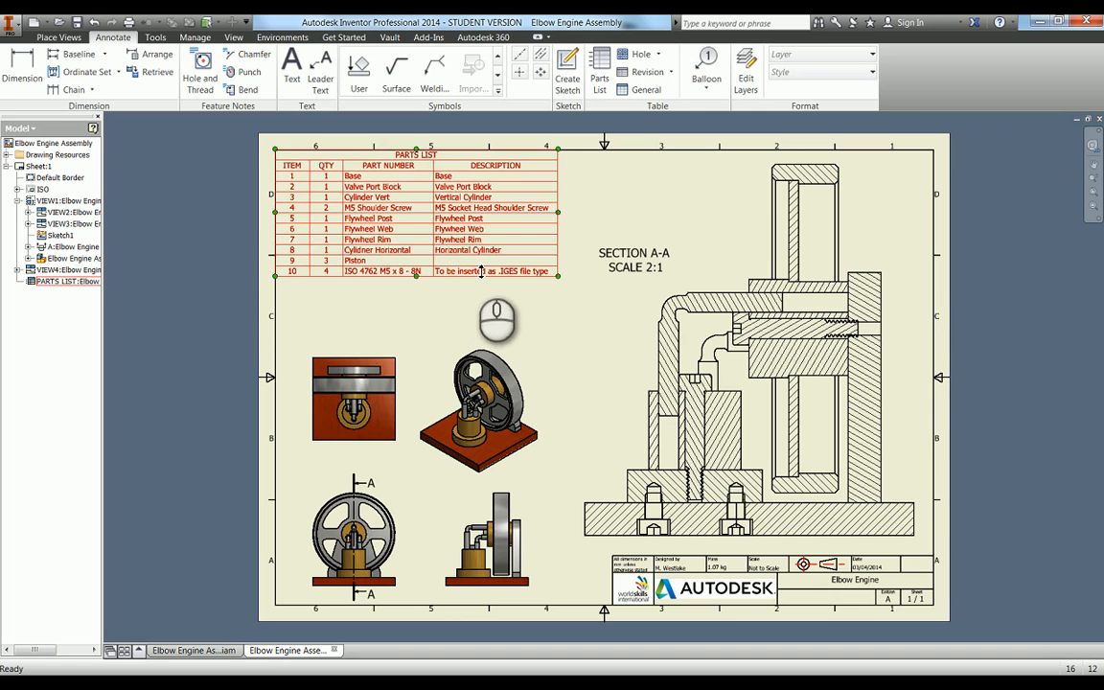
- Open the assembly model from the isometric view and activate the Piston:2 part for in-place editing
right_click(428, 370)
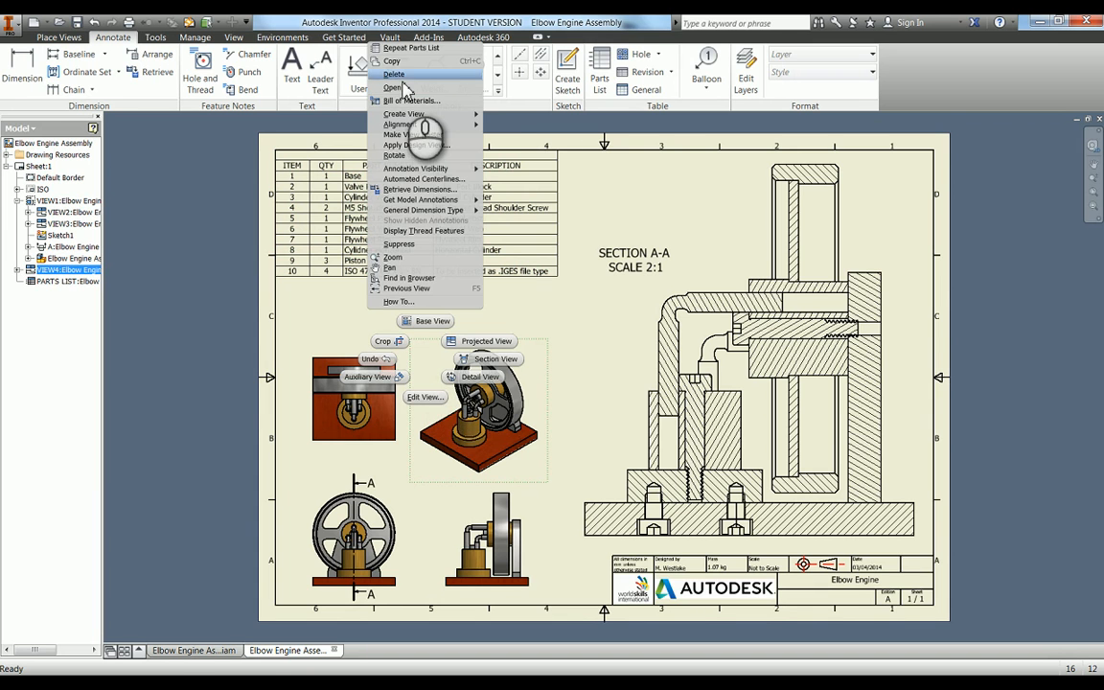
left_click(394, 87)
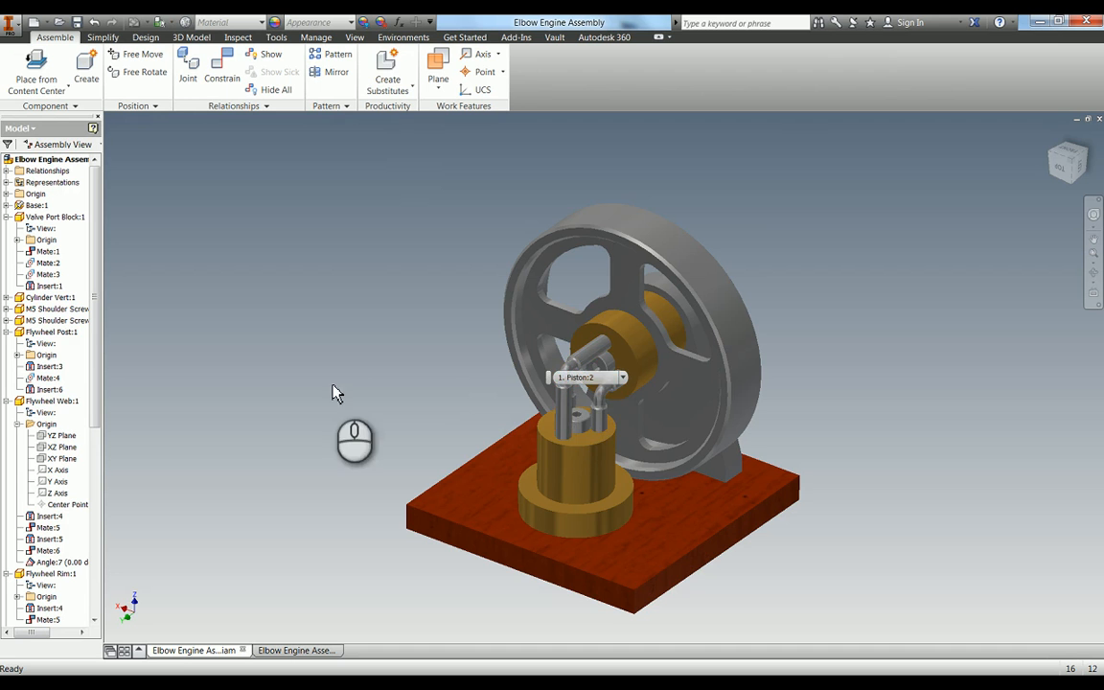
double_click(565, 401)
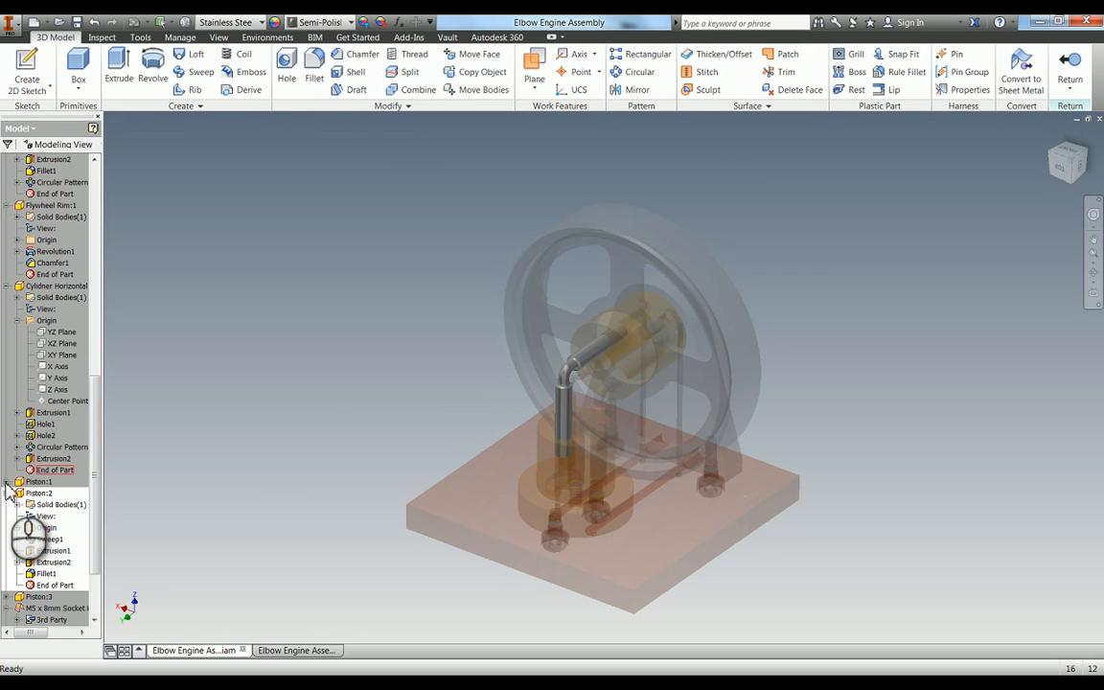
- Set the Piston's Description iProperty to Piston, fill in the designer's name, and apply the changes
right_click(38, 494)
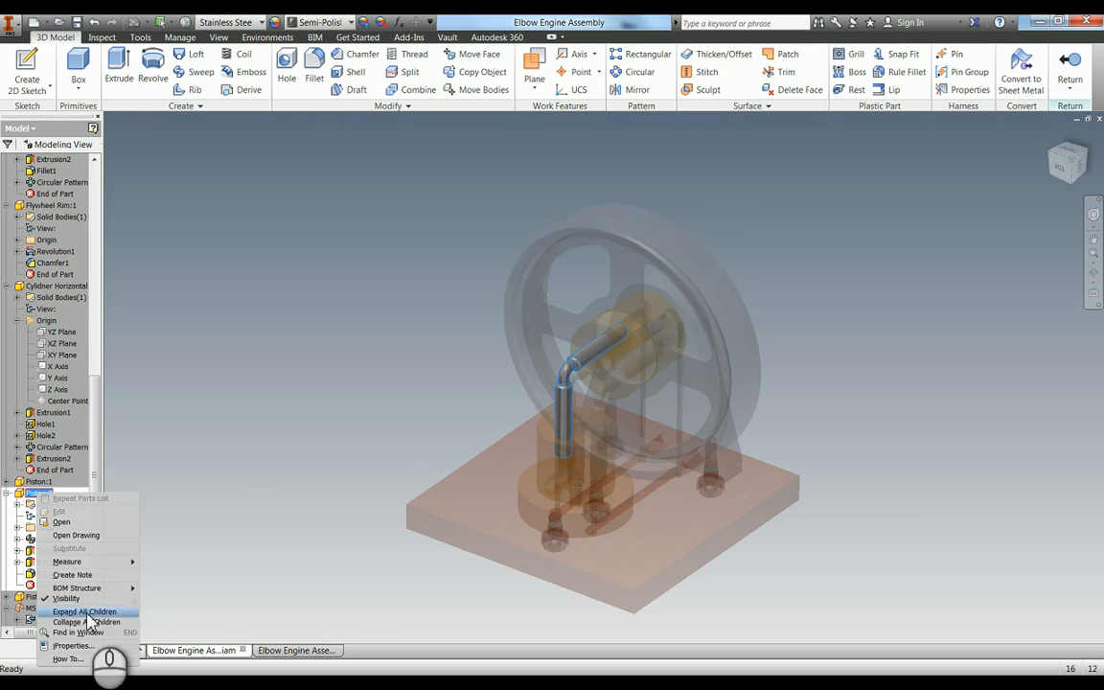
left_click(76, 652)
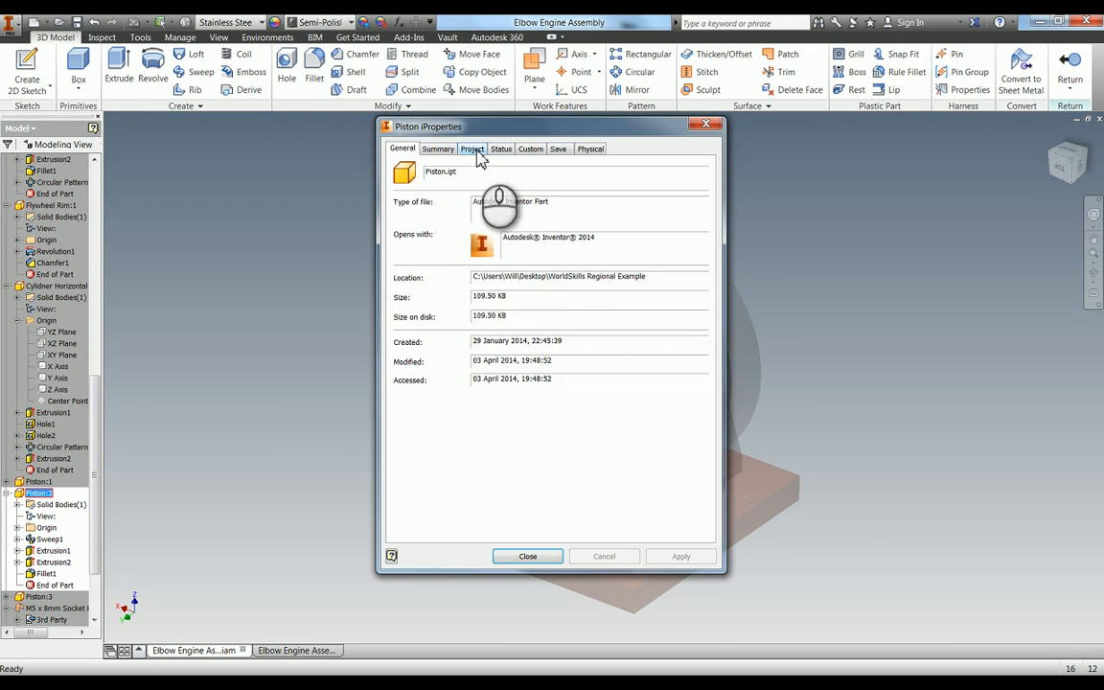
left_click(472, 150)
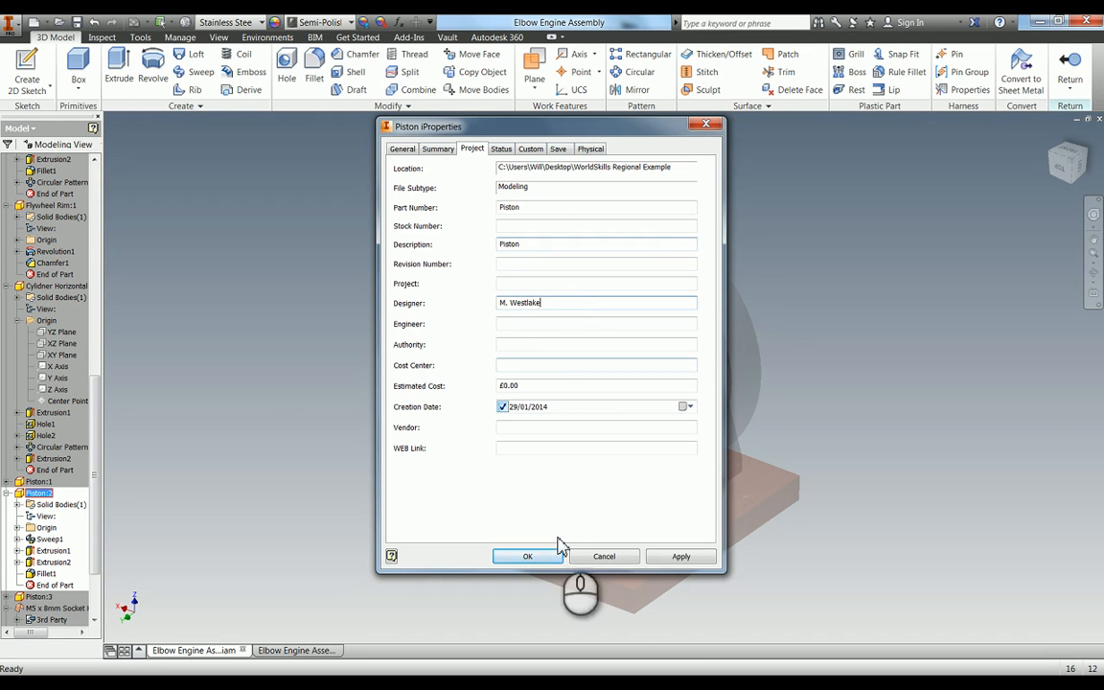
left_click(681, 556)
left_click(531, 557)
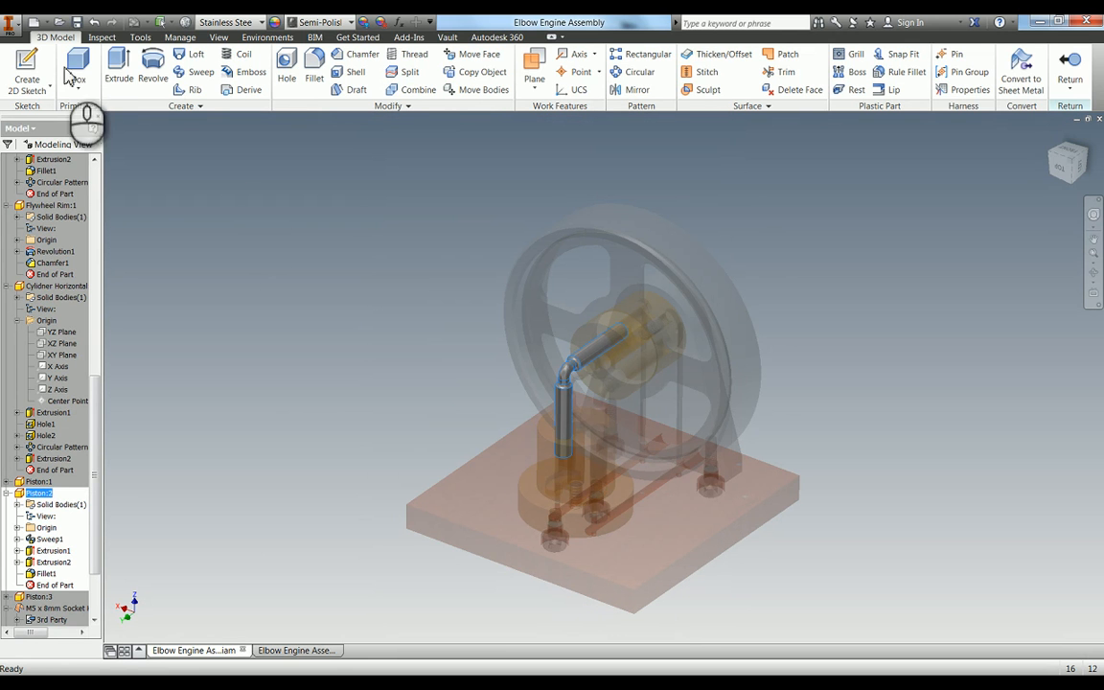
- Save the Piston part, finish editing it in the assembly, and switch back to the Elbow Engine drawing
left_click(76, 24)
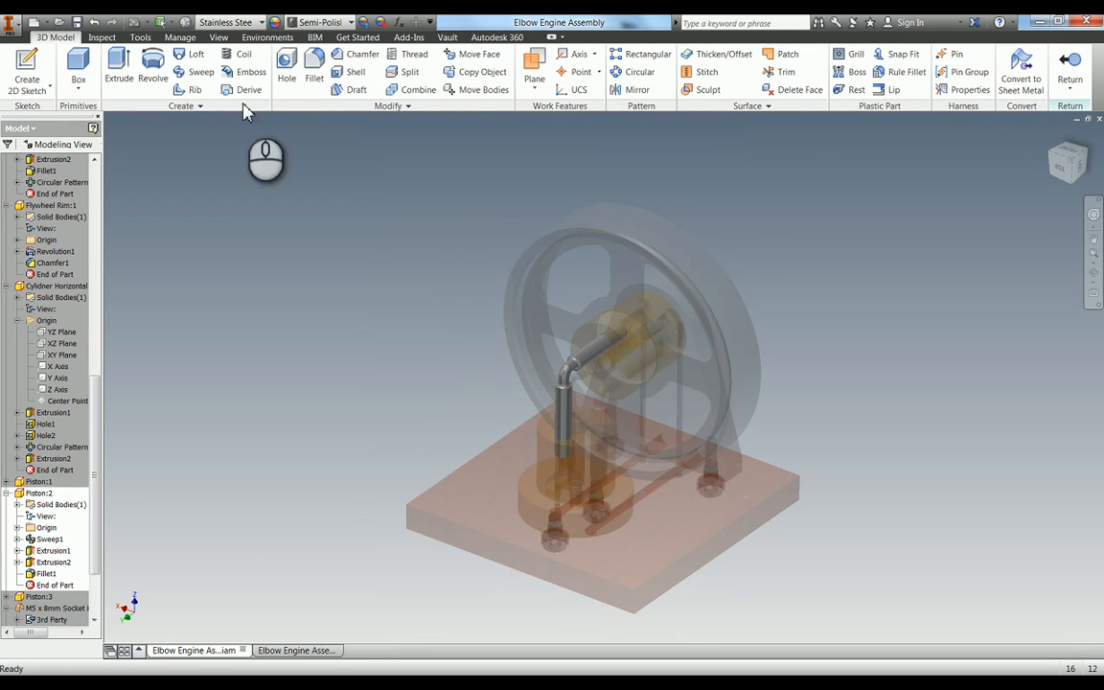
left_click(1071, 63)
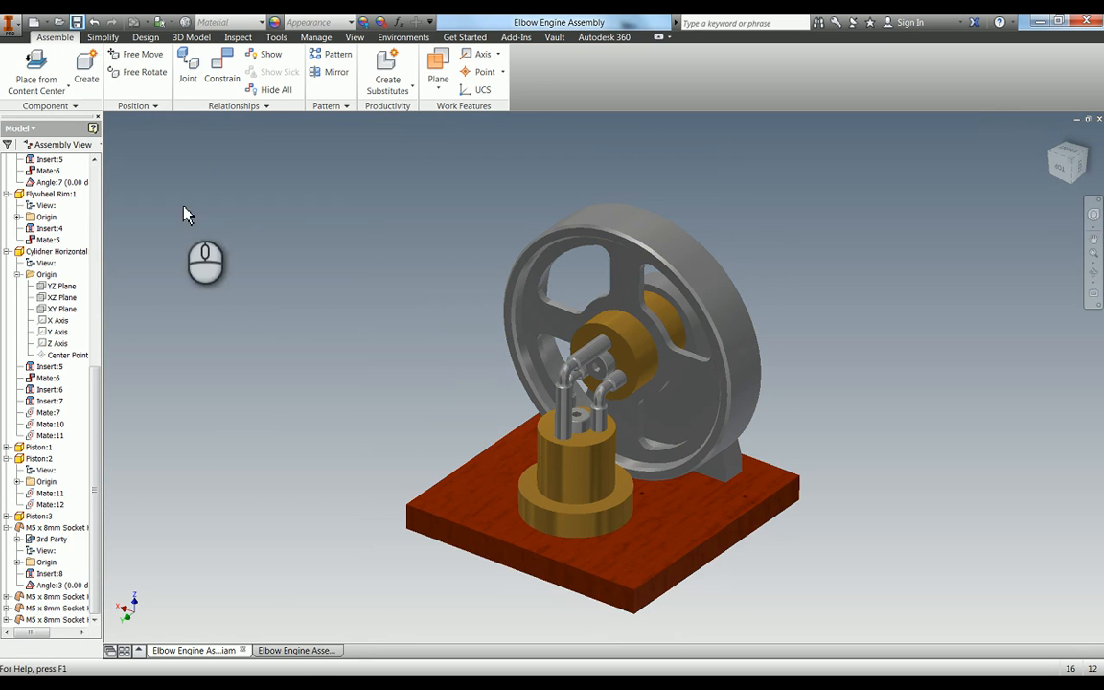
left_click(286, 651)
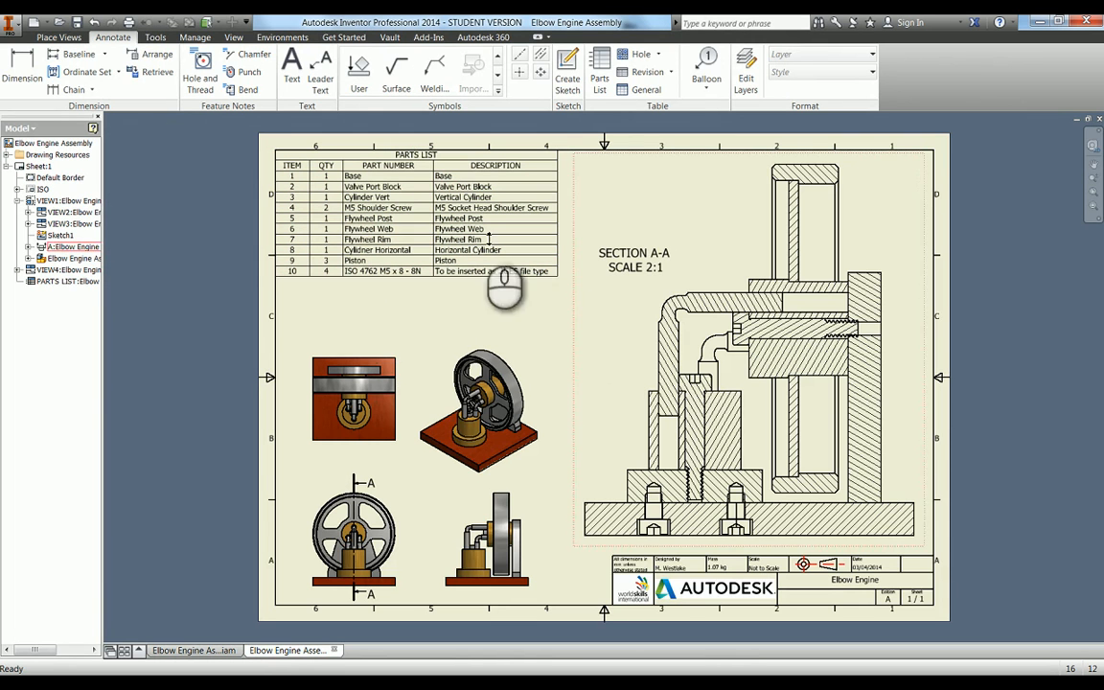
- Add a balloon to the flywheel web in the section view, placing it above the SECTION A-A label
left_click(201, 67)
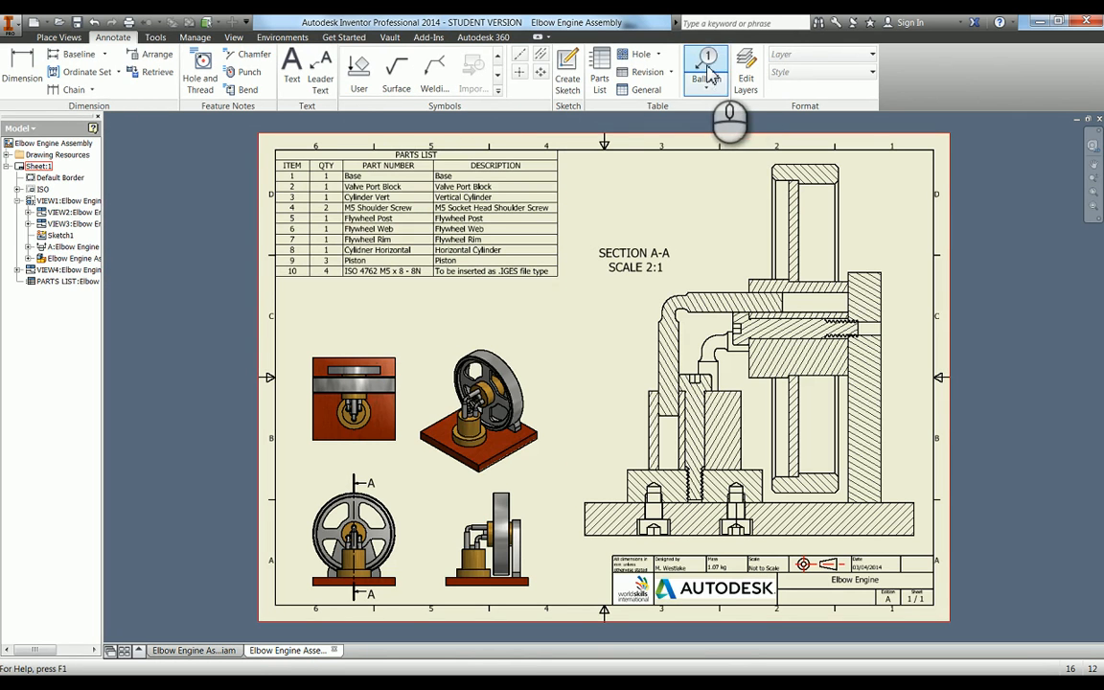
left_click(706, 75)
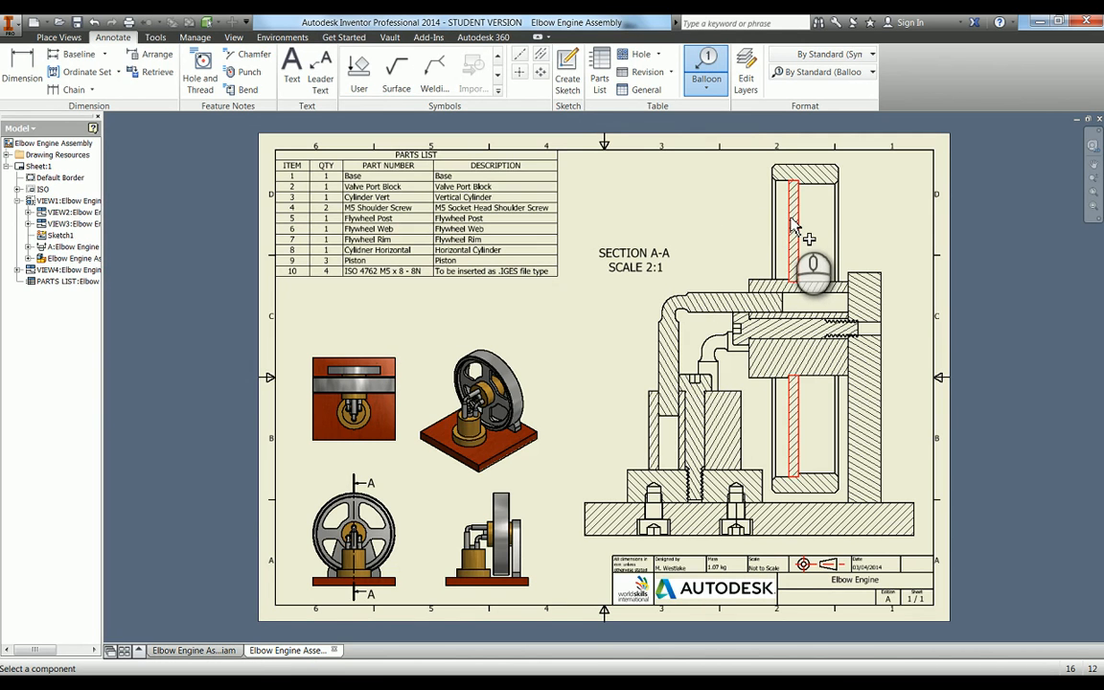
left_click(795, 225)
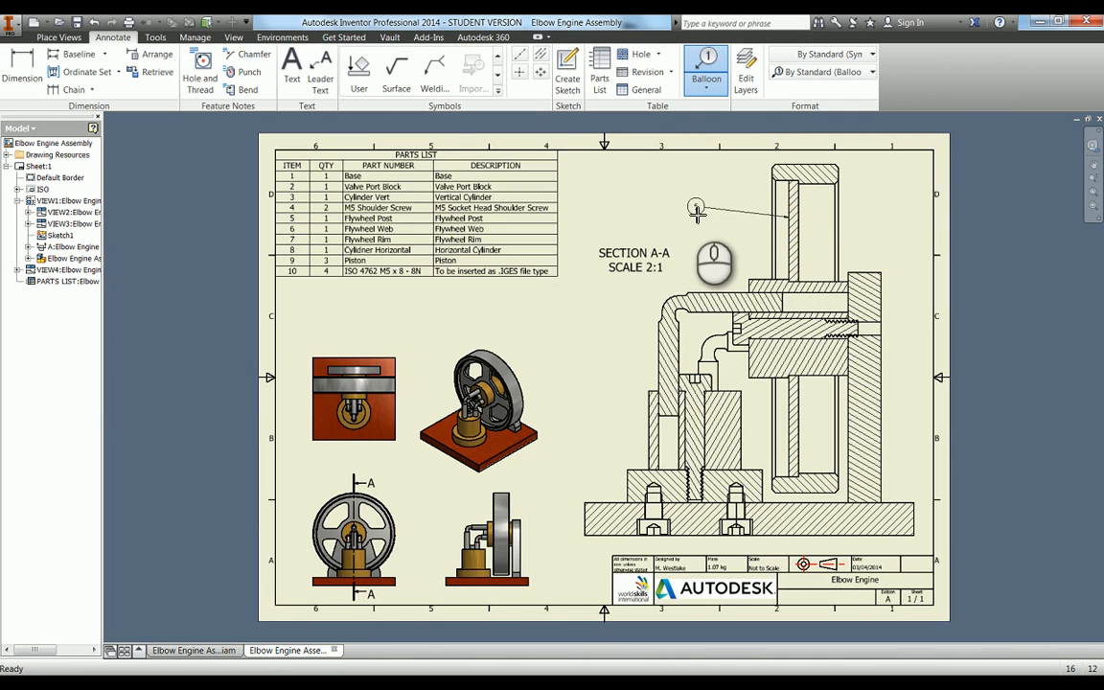
right_click(678, 204)
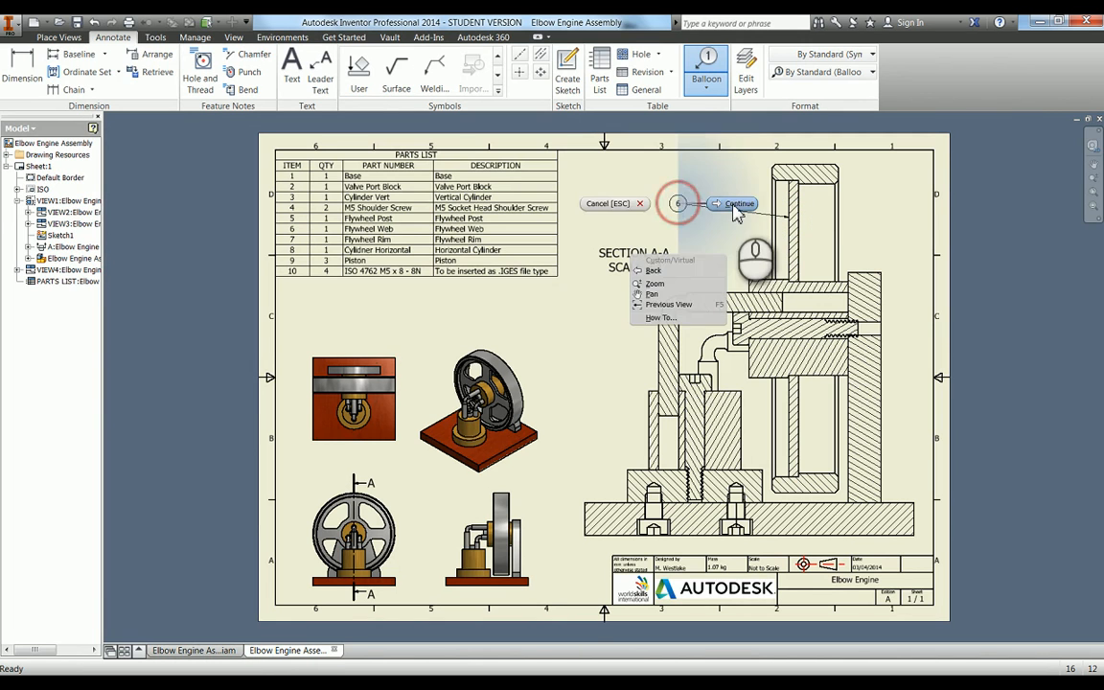
left_click(734, 205)
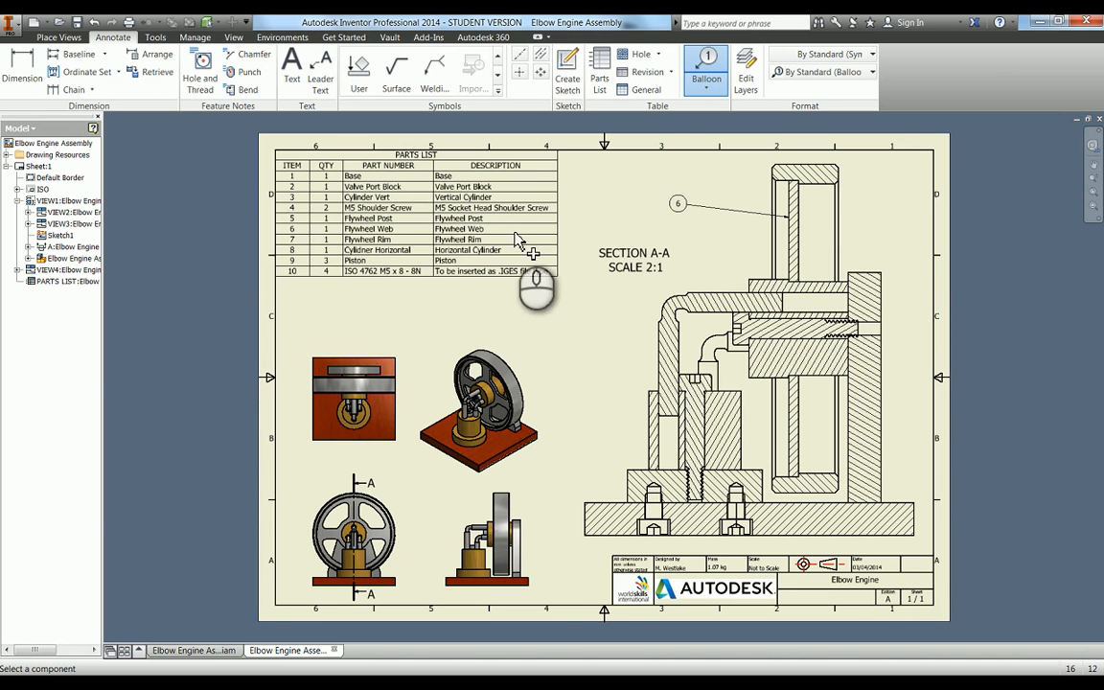
- Add a balloon to the flywheel rim's outer edge in the section view, placed beside the rim near the sheet border
left_click(840, 177)
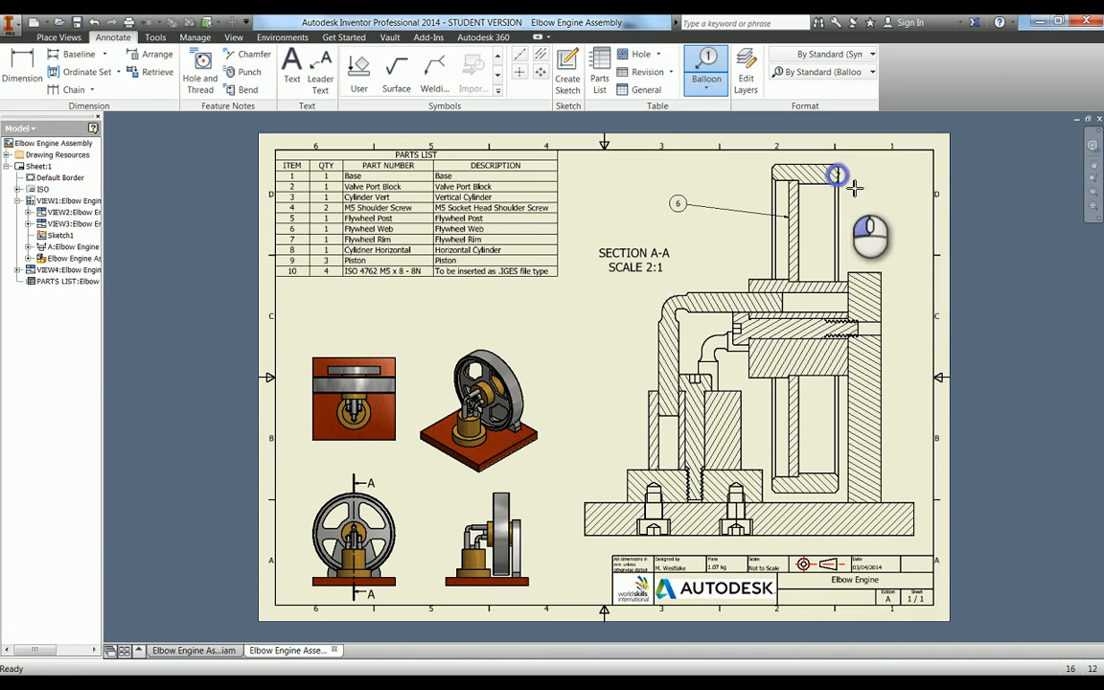
right_click(900, 217)
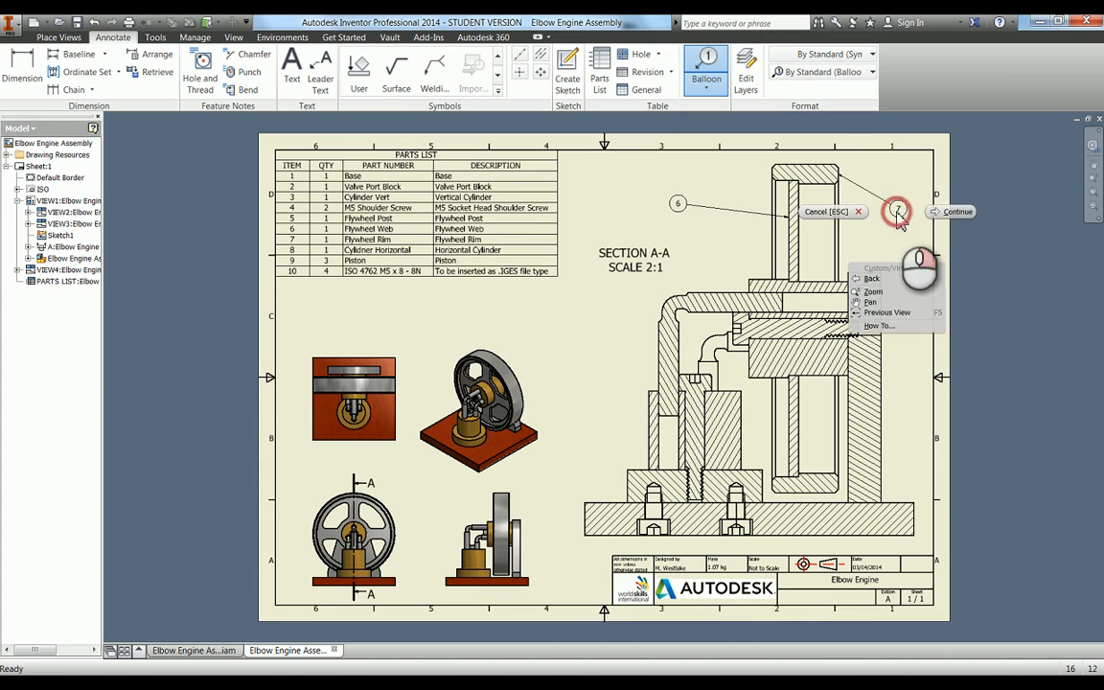
left_click(949, 216)
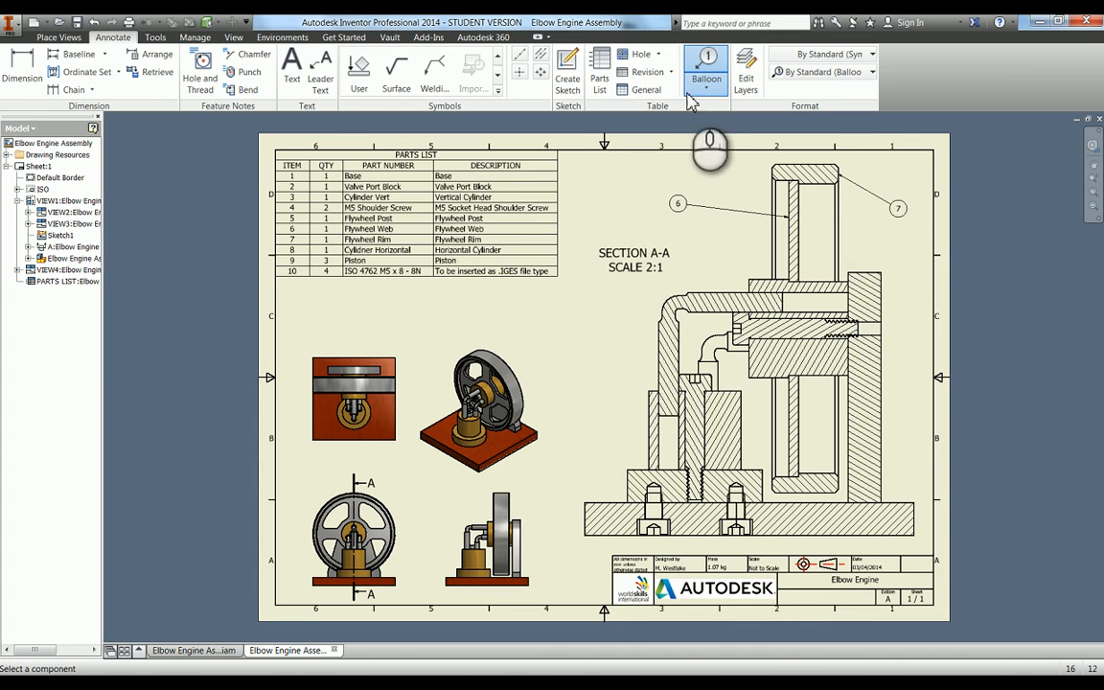
key("Escape")
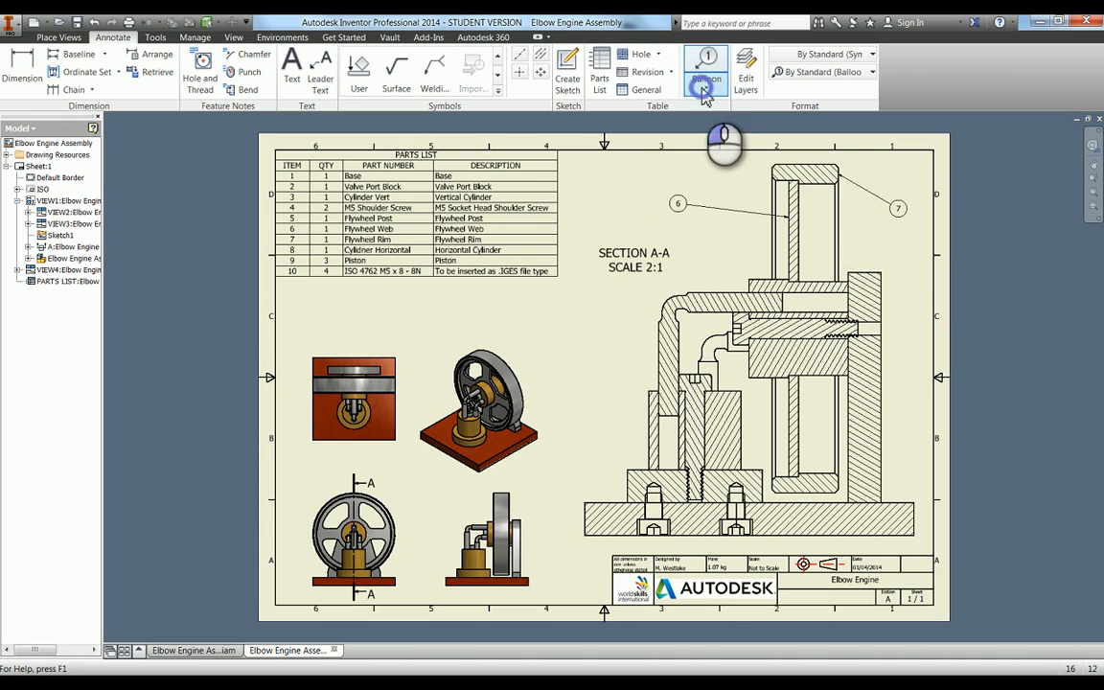
- Auto-balloon all section view components except the flywheel web and rim, using Around placement with 10.50 mm offset spacing, and close the command
left_click(704, 92)
left_click(731, 154)
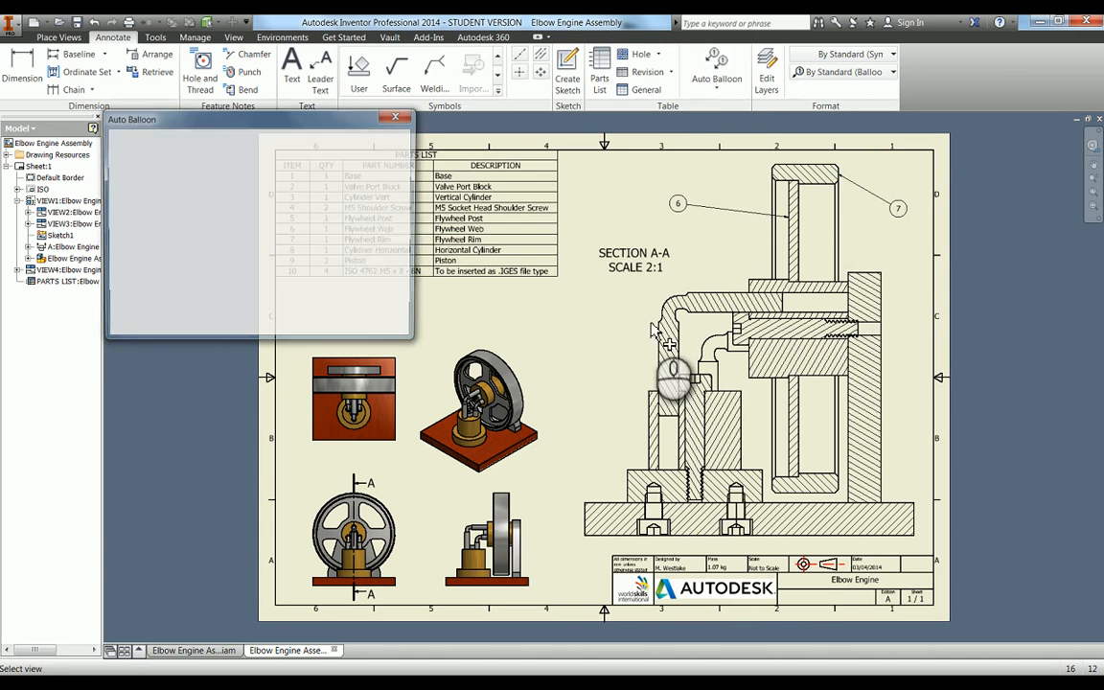
left_click(623, 301)
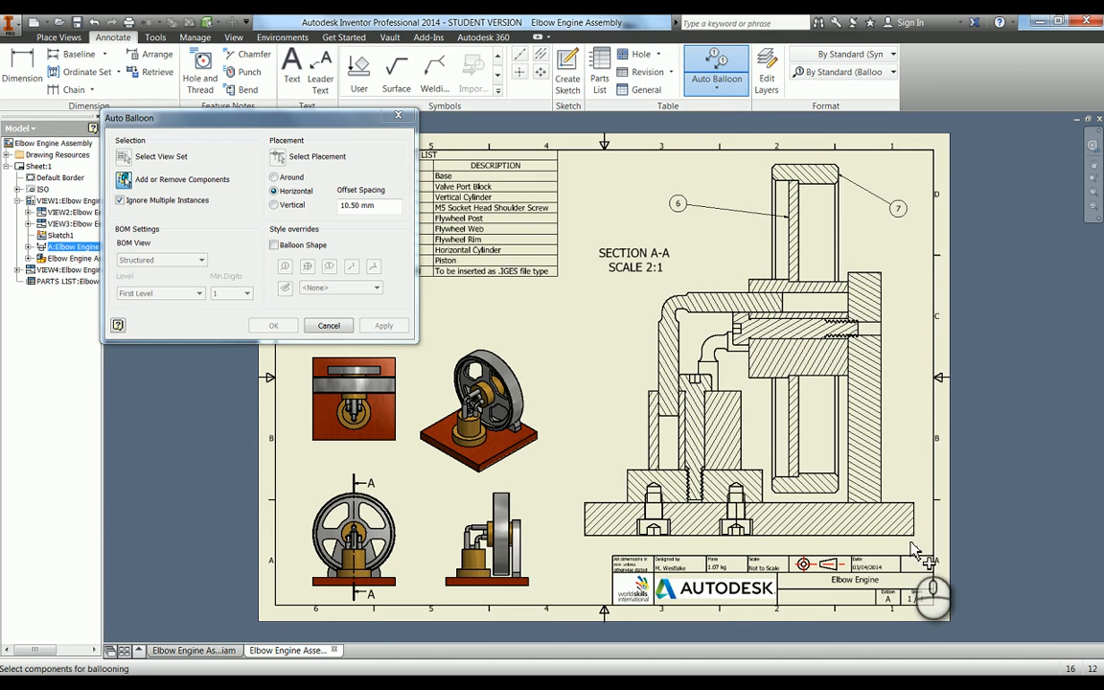
left_click_drag(910, 542, 619, 288)
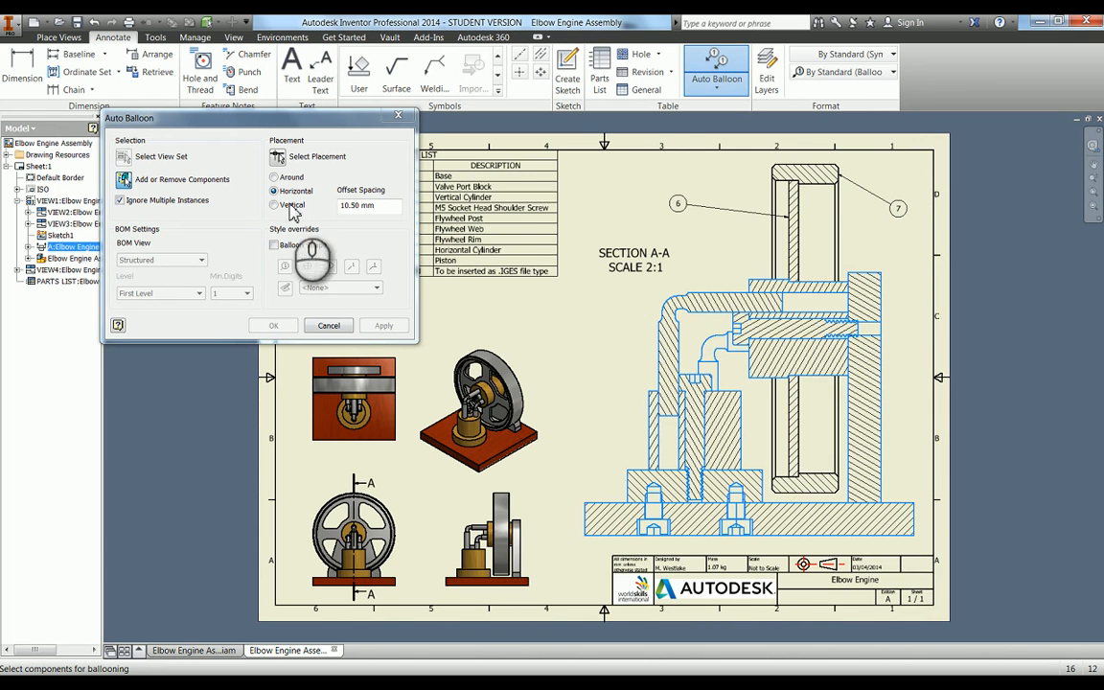
left_click(278, 156)
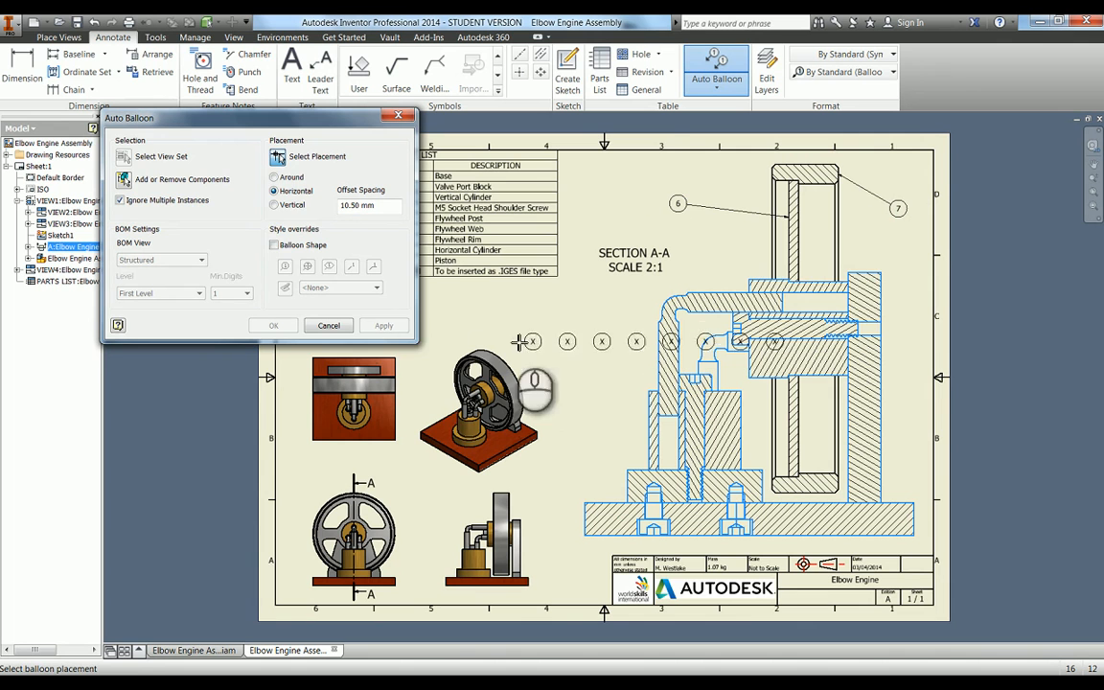
left_click(274, 178)
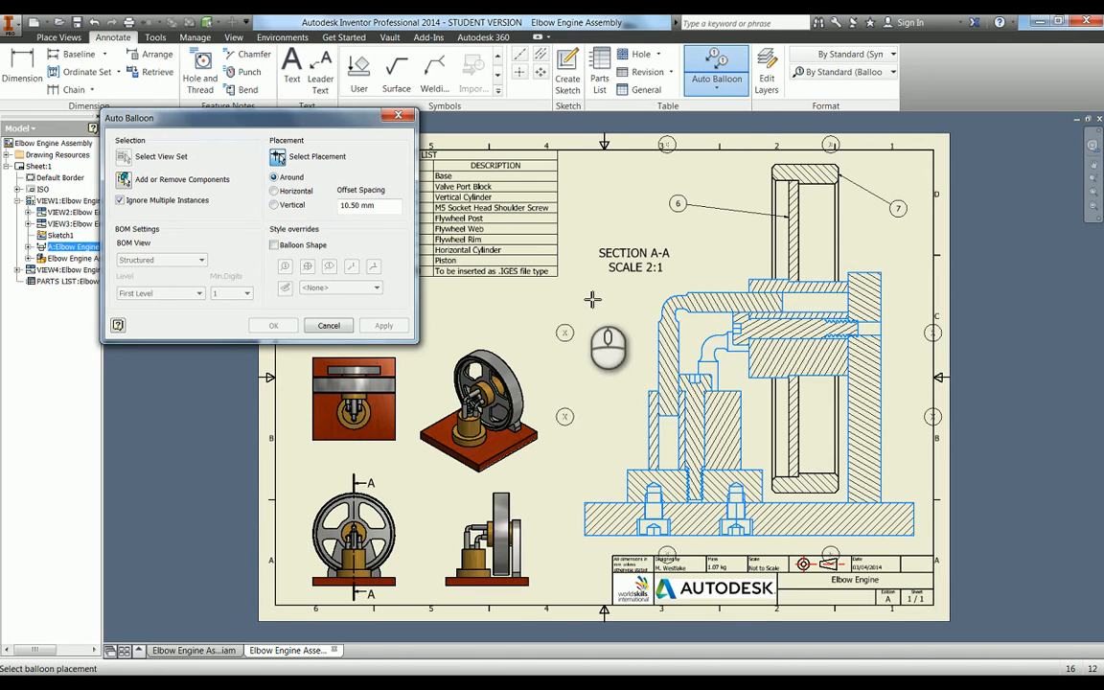
left_click(592, 300)
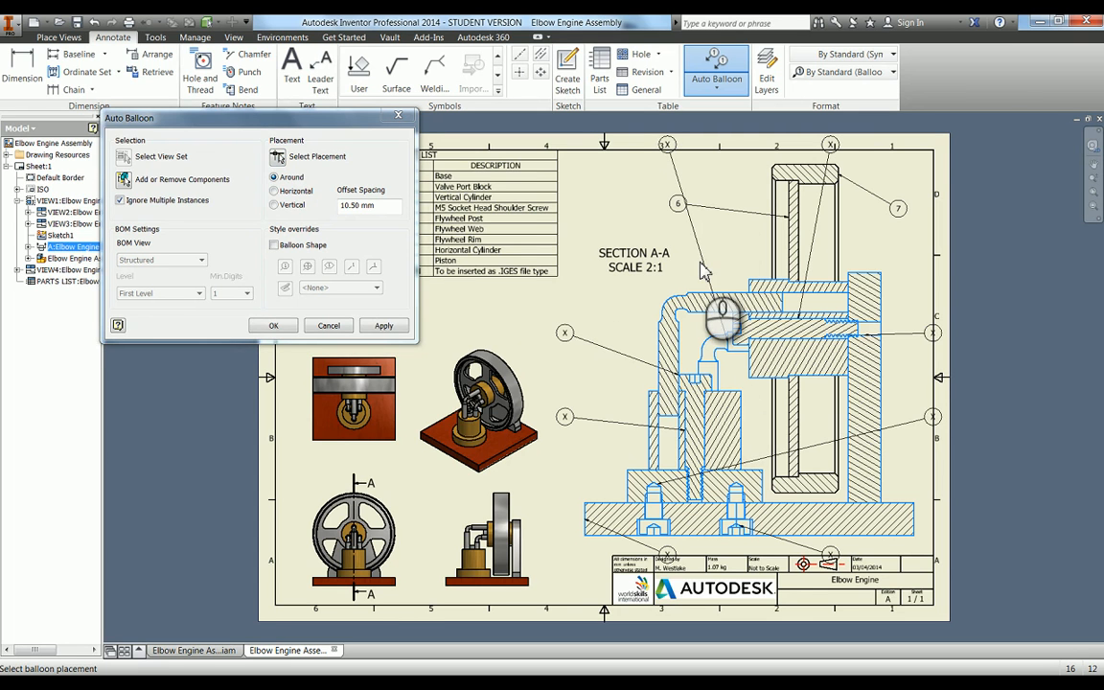
left_click(383, 326)
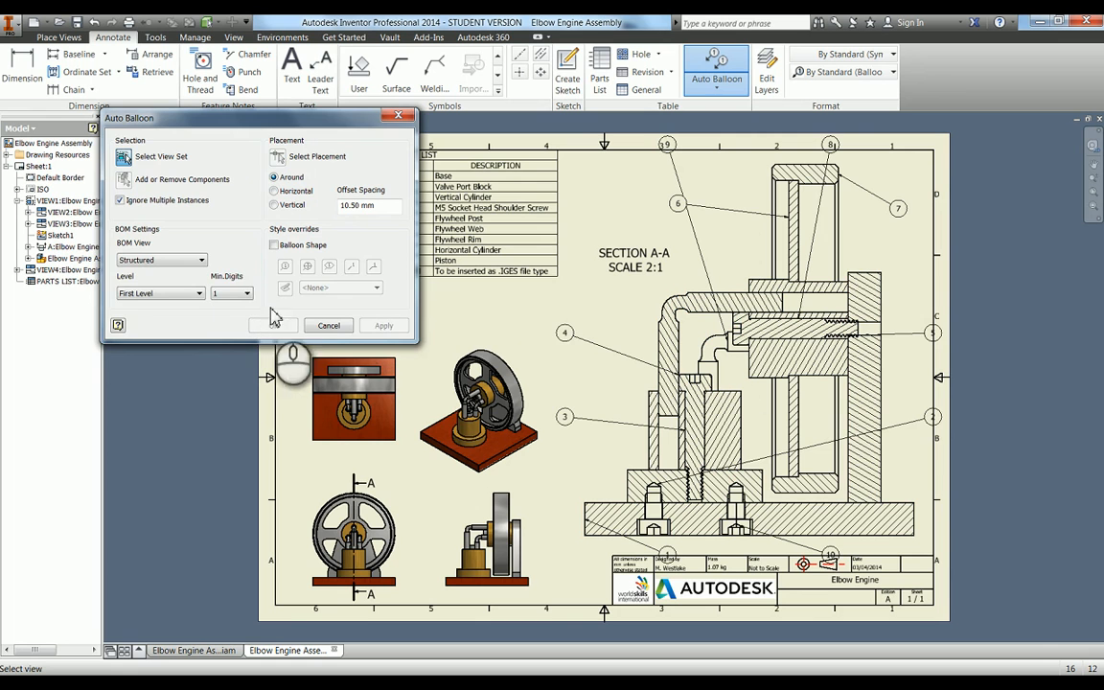
left_click(328, 326)
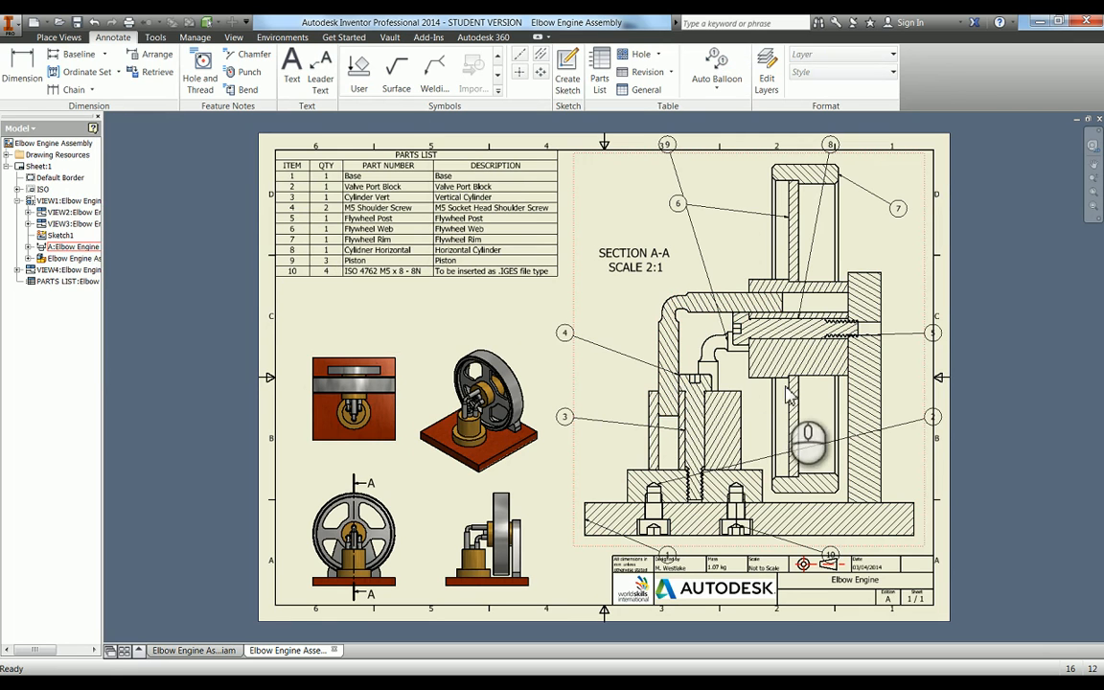
- Move piston balloon 9 to the left of the section view and attach its leader inside the vertical leg of the large elbow
mouse_move(731, 350)
left_mouse_down()
mouse_move(720, 330)
mouse_move(700, 355)
mouse_move(714, 352)
mouse_move(715, 336)
left_mouse_up()
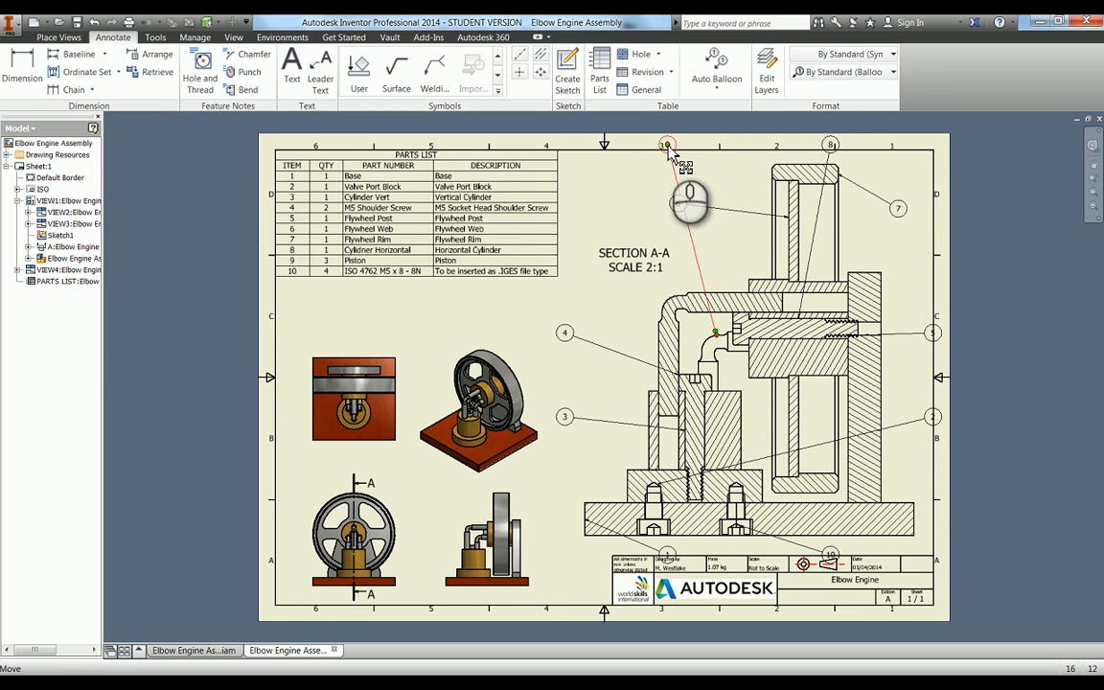
left_click_drag(668, 152, 578, 312)
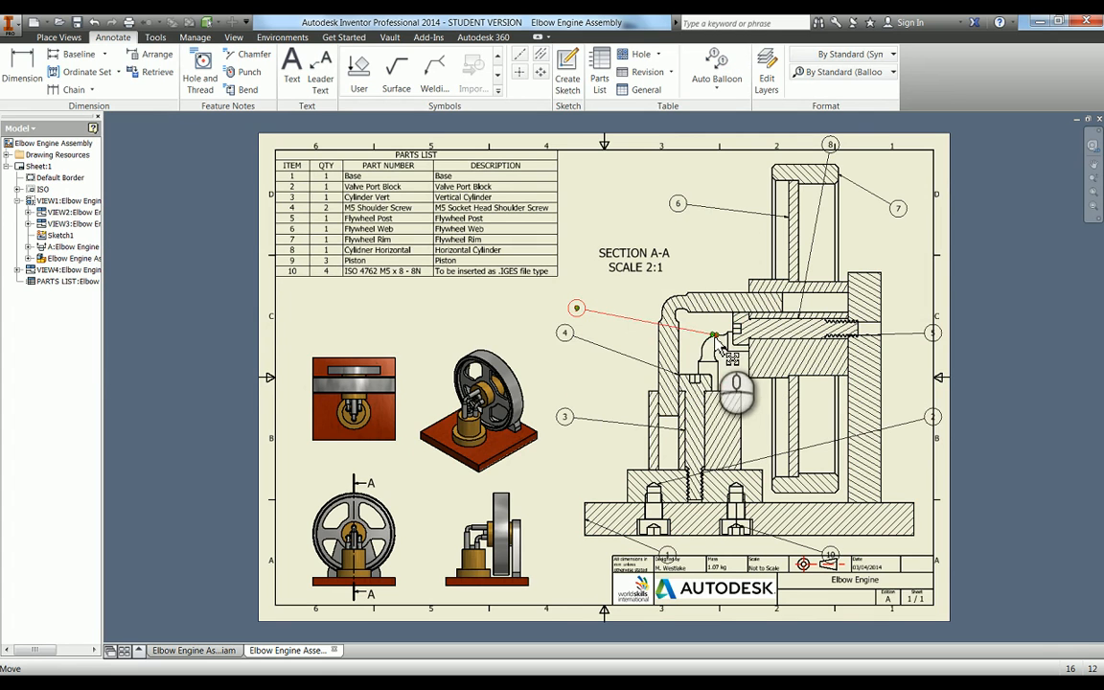
left_click_drag(719, 343, 656, 325)
left_click(527, 324)
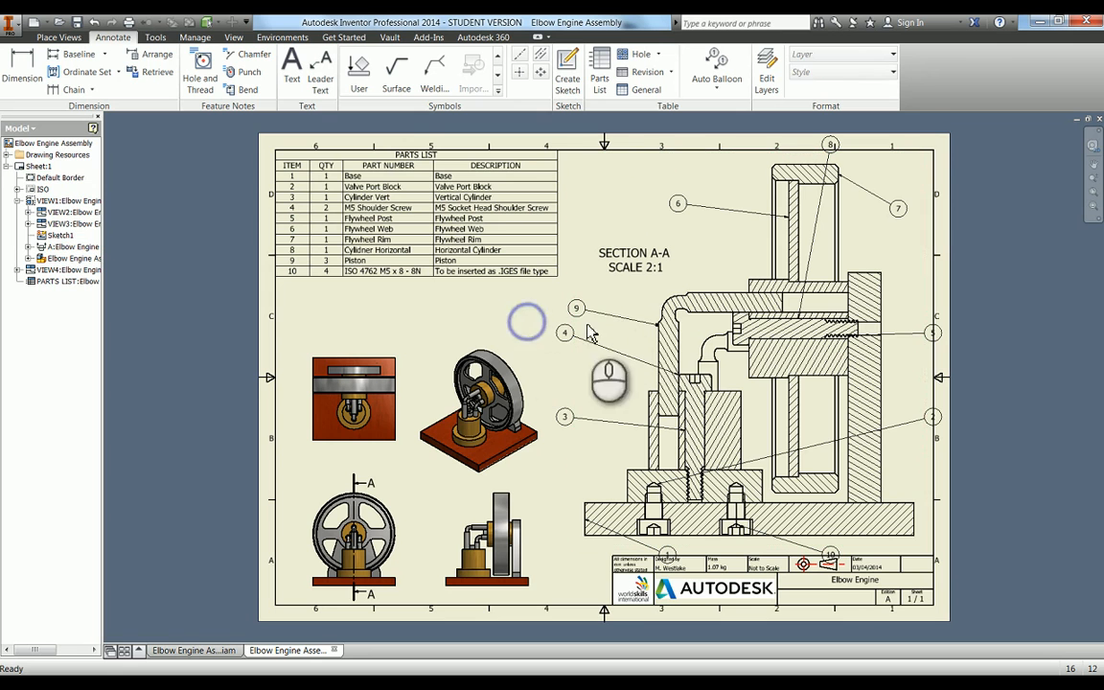
left_click_drag(657, 327, 666, 331)
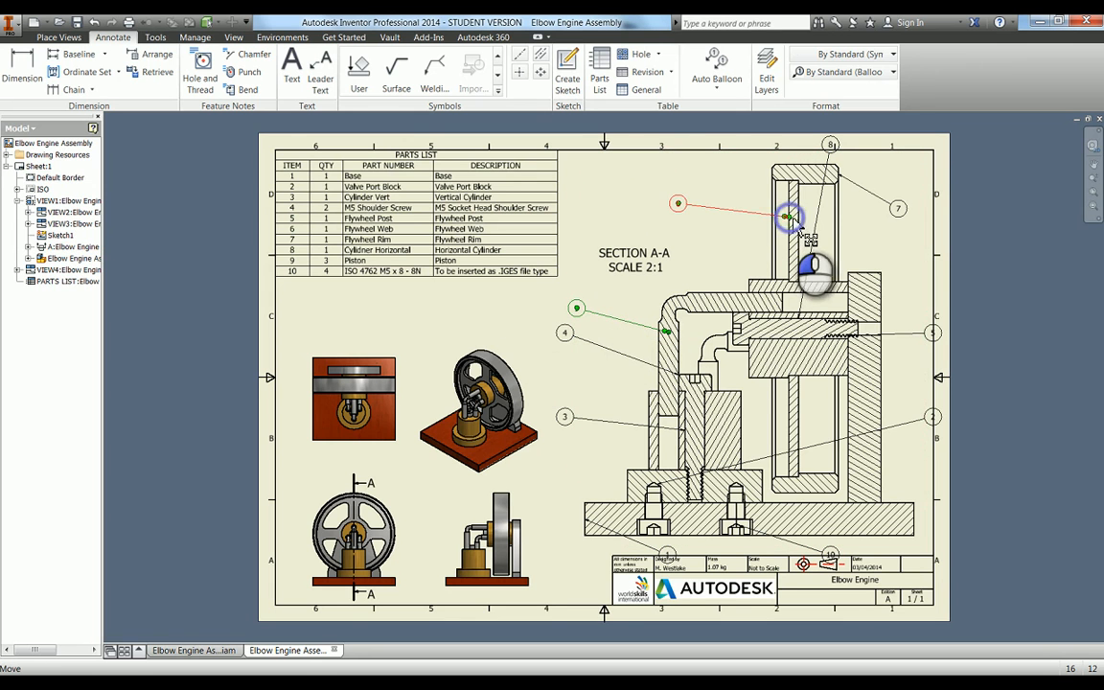
- Reattach the leader of balloon 6 inside the hatched area of the flywheel web
left_click_drag(792, 219, 799, 226)
left_click(798, 228)
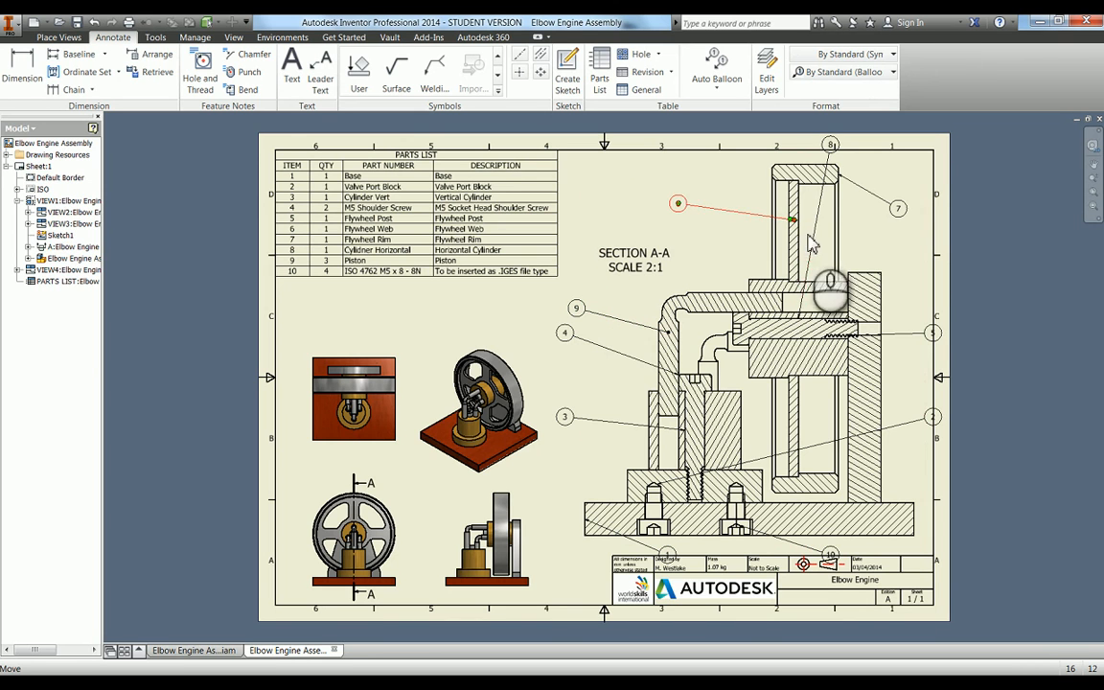
left_click(630, 206)
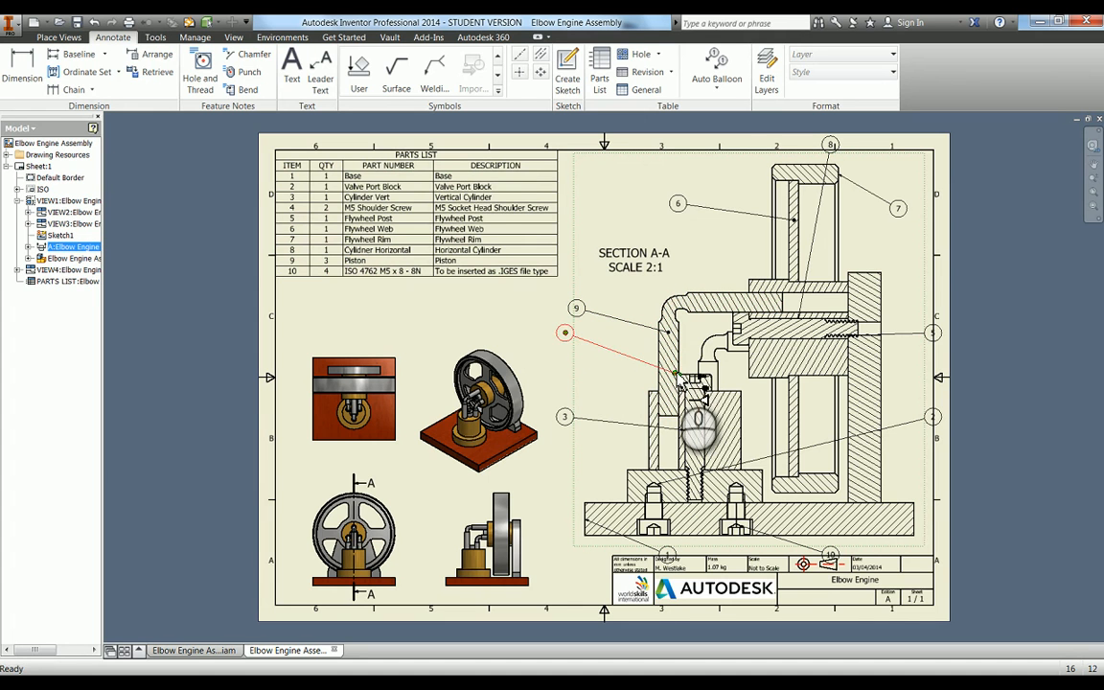
- Align balloons 4 and 3 below balloon 9, with leaders ending inside the shoulder screw and the vertical cylinder's left wall
left_click_drag(677, 374, 695, 395)
mouse_move(565, 333)
left_mouse_down()
mouse_move(570, 311)
mouse_move(577, 351)
left_mouse_up()
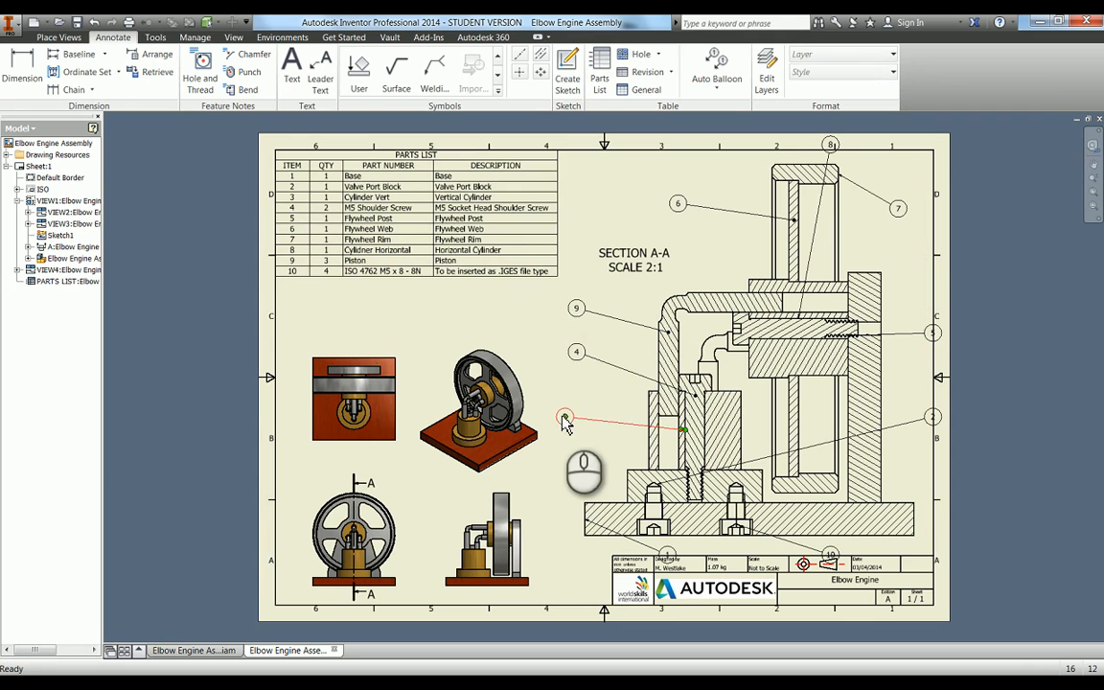
mouse_move(566, 419)
left_mouse_down()
mouse_move(575, 379)
mouse_move(577, 402)
left_mouse_up()
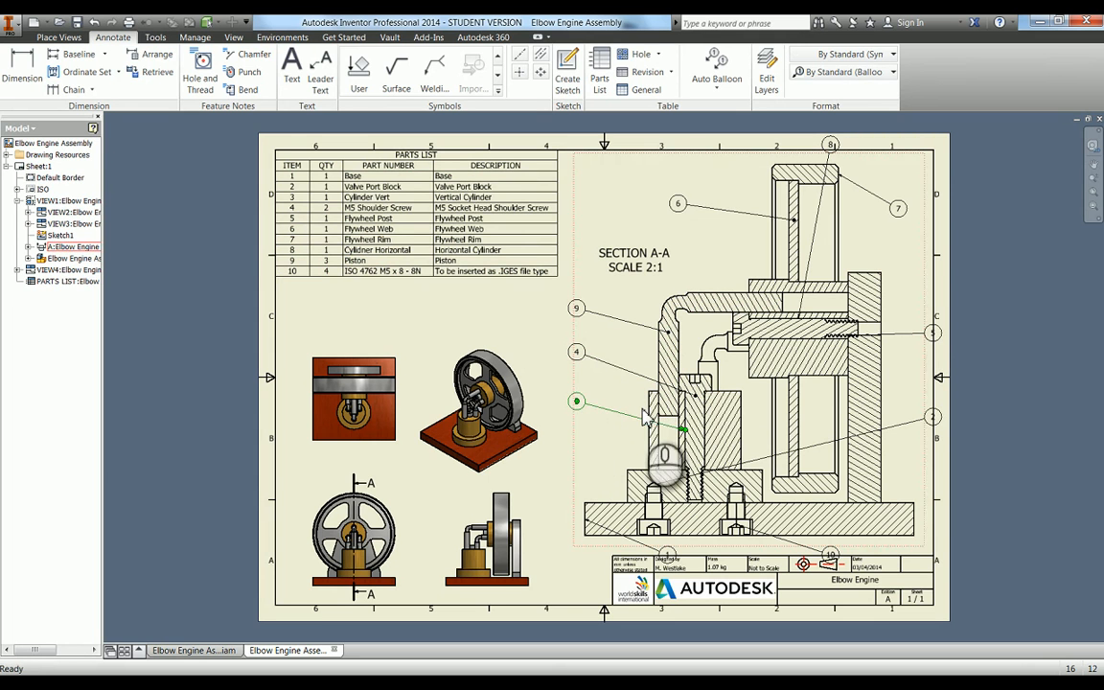
left_click_drag(684, 430, 659, 439)
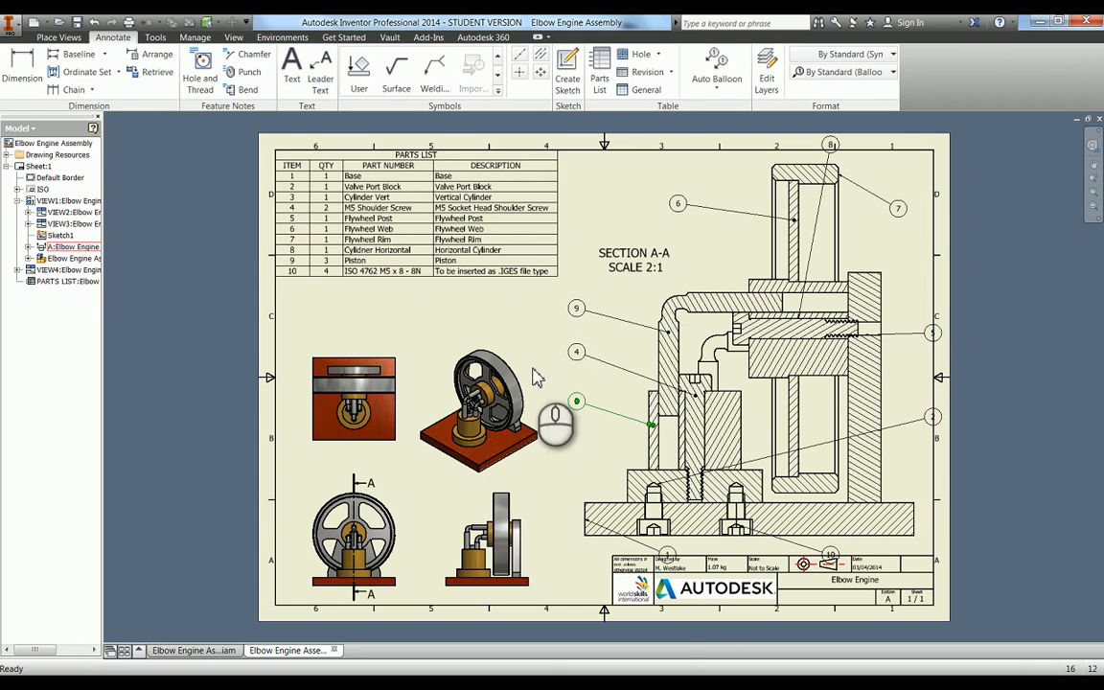
- Move balloons 1 and 10 into the column below balloon 3, with leaders ending inside the base and the left cap screw
left_click_drag(668, 555, 607, 525)
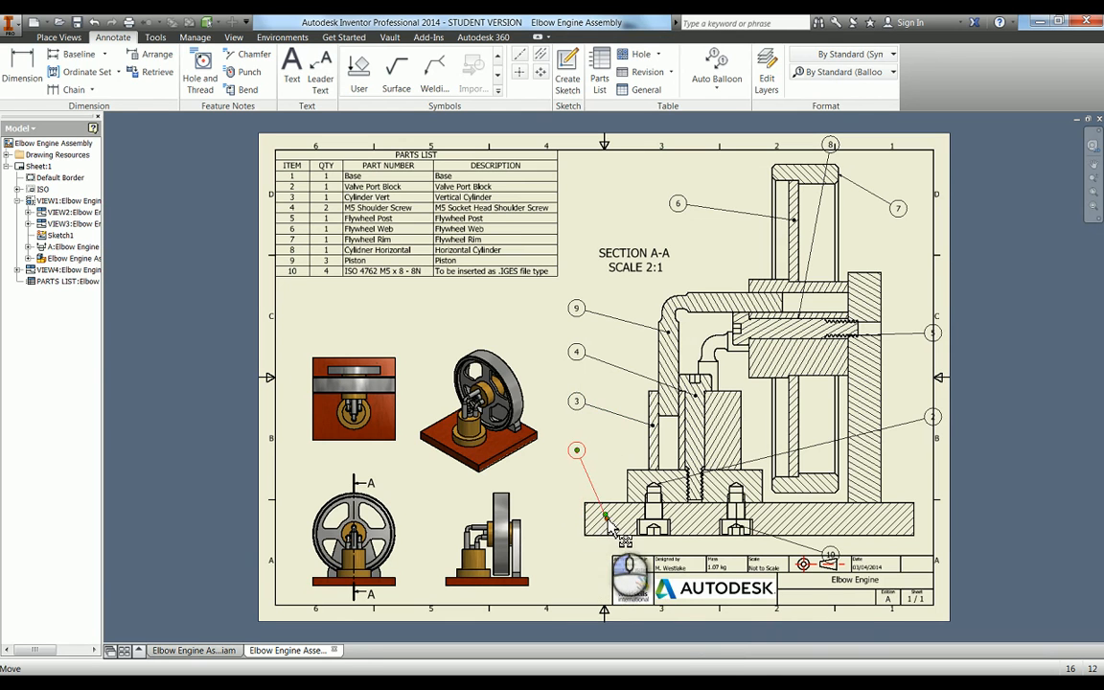
left_click(608, 522)
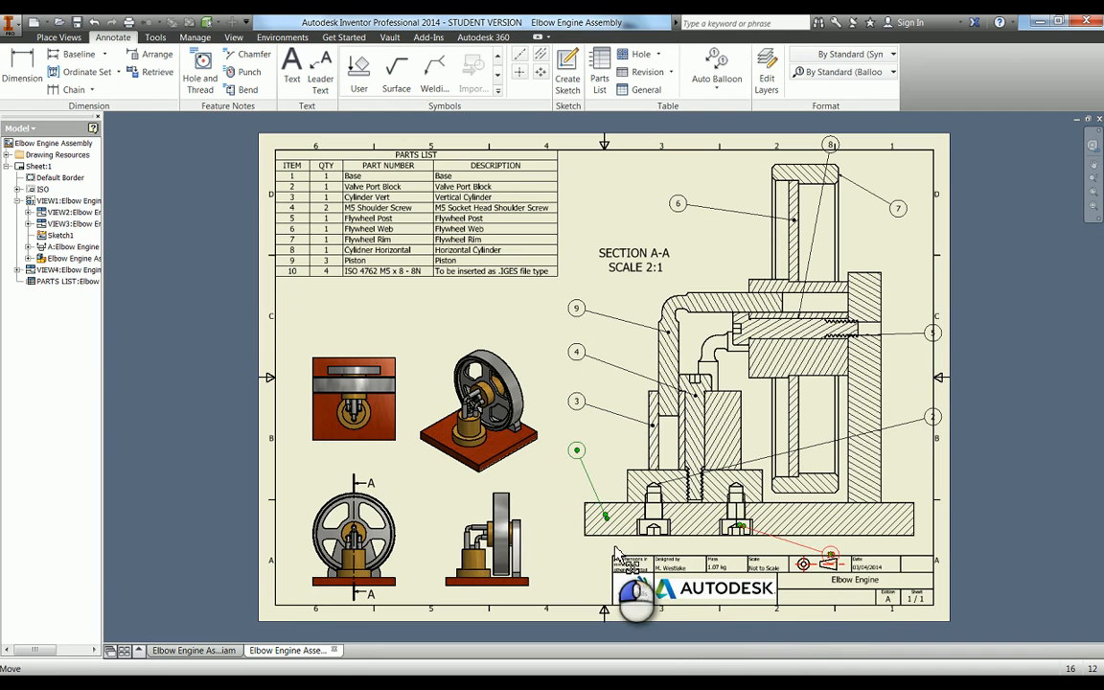
left_click_drag(616, 556, 577, 558)
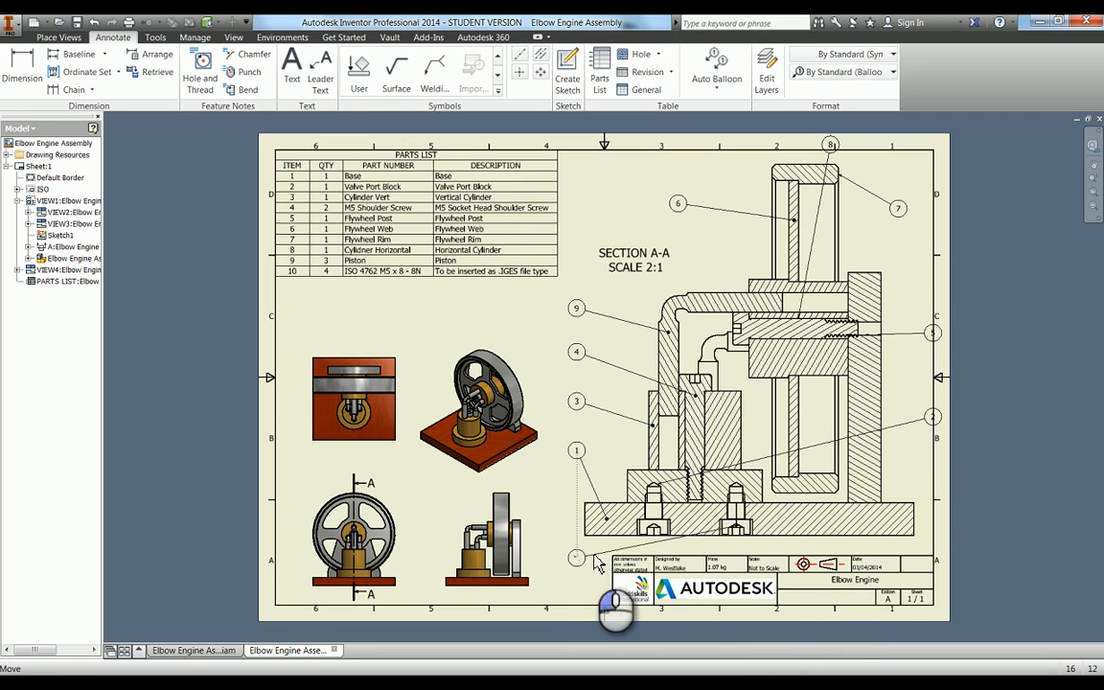
left_click_drag(738, 526, 656, 537)
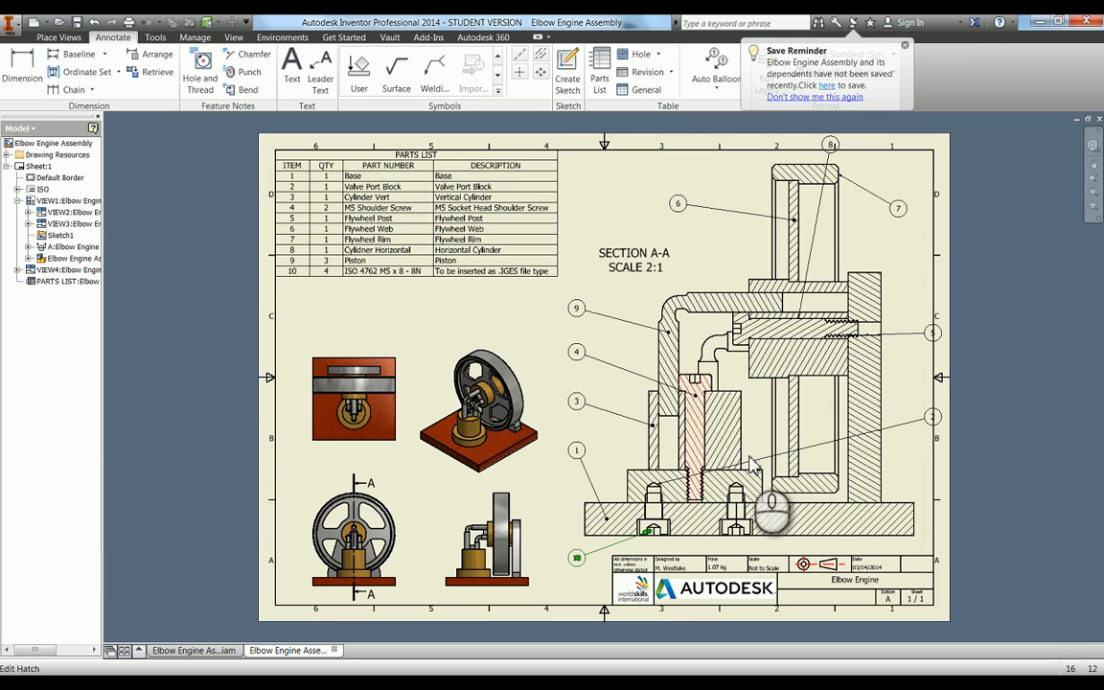
- Place balloon 2 between balloons 3 and 1, lowering balloon 1 to make room, and attach its leader inside the valve port block
mouse_move(754, 467)
left_mouse_down()
mouse_move(676, 484)
mouse_move(671, 499)
mouse_move(642, 476)
mouse_move(654, 472)
mouse_move(639, 479)
left_mouse_up()
left_click_drag(937, 425, 581, 464)
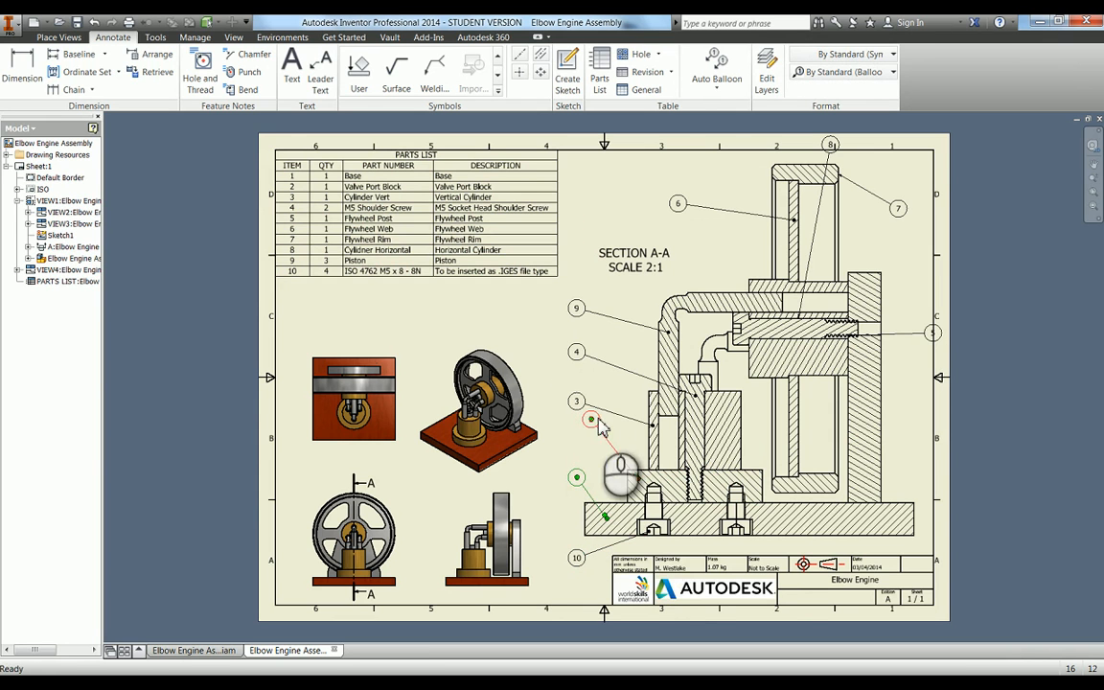
left_click_drag(592, 422, 578, 447)
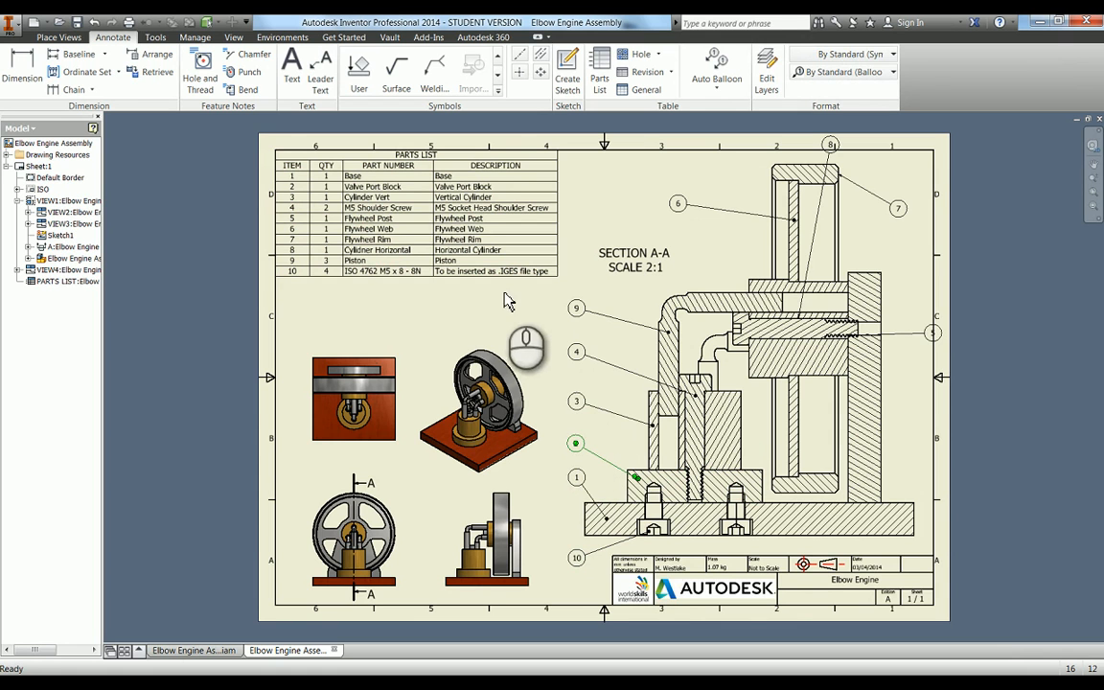
- Move balloon 8 directly below flywheel rim balloon 7 and attach its leader inside the horizontal cylinder's upper wall
left_click(928, 339)
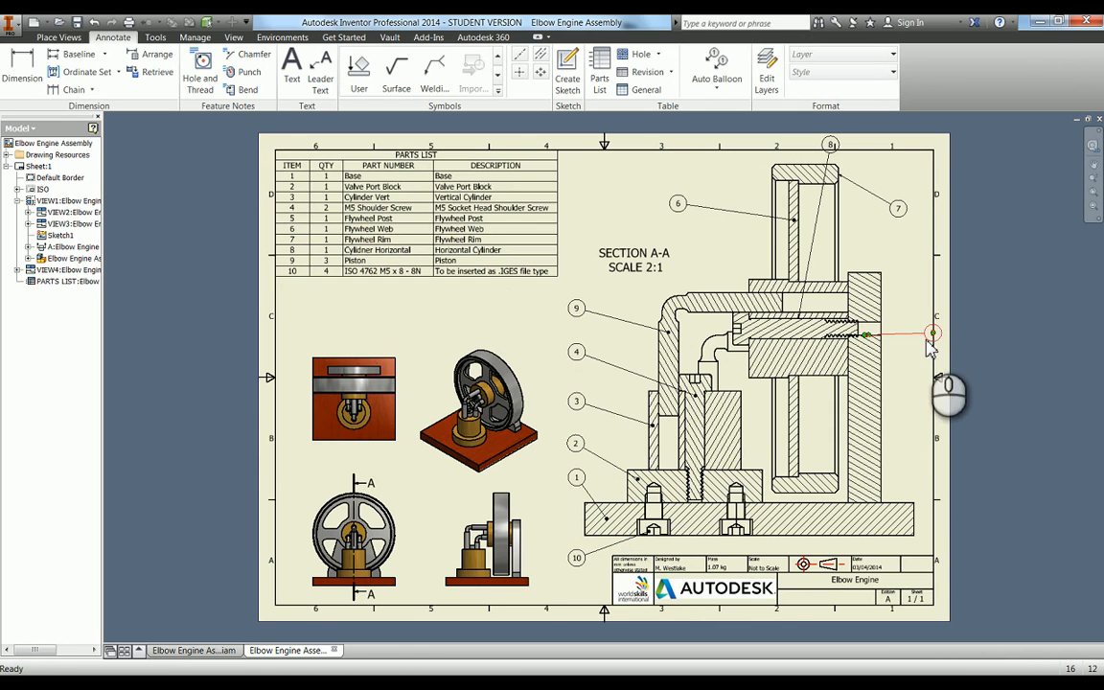
left_click_drag(935, 343, 934, 342)
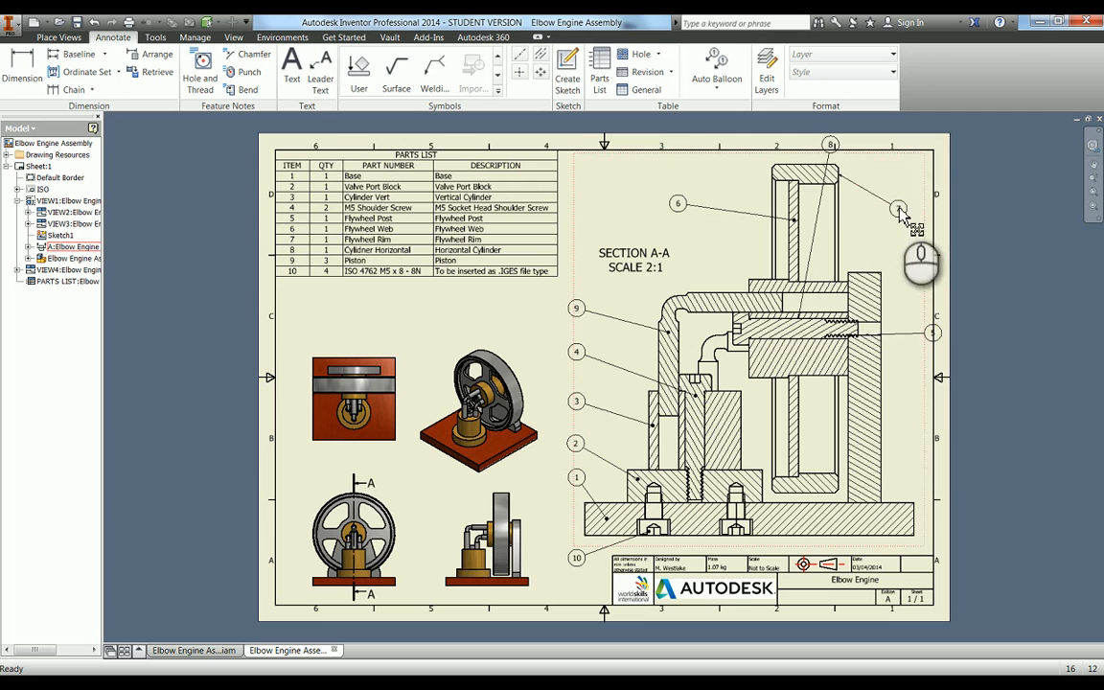
left_click(831, 150)
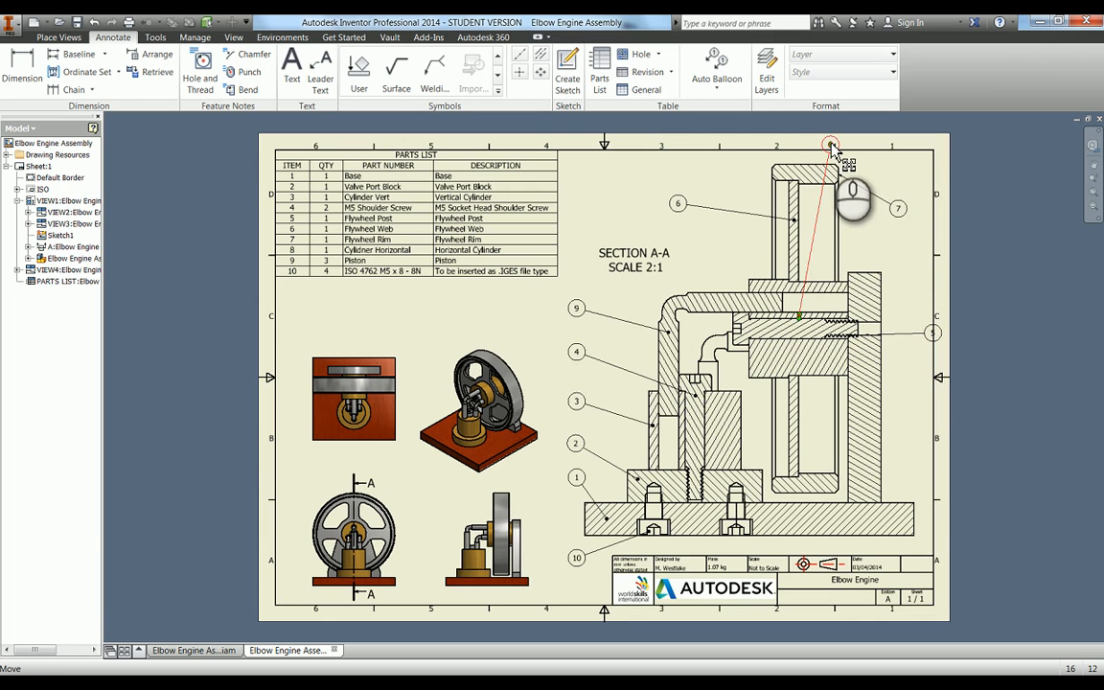
left_click_drag(835, 150, 900, 246)
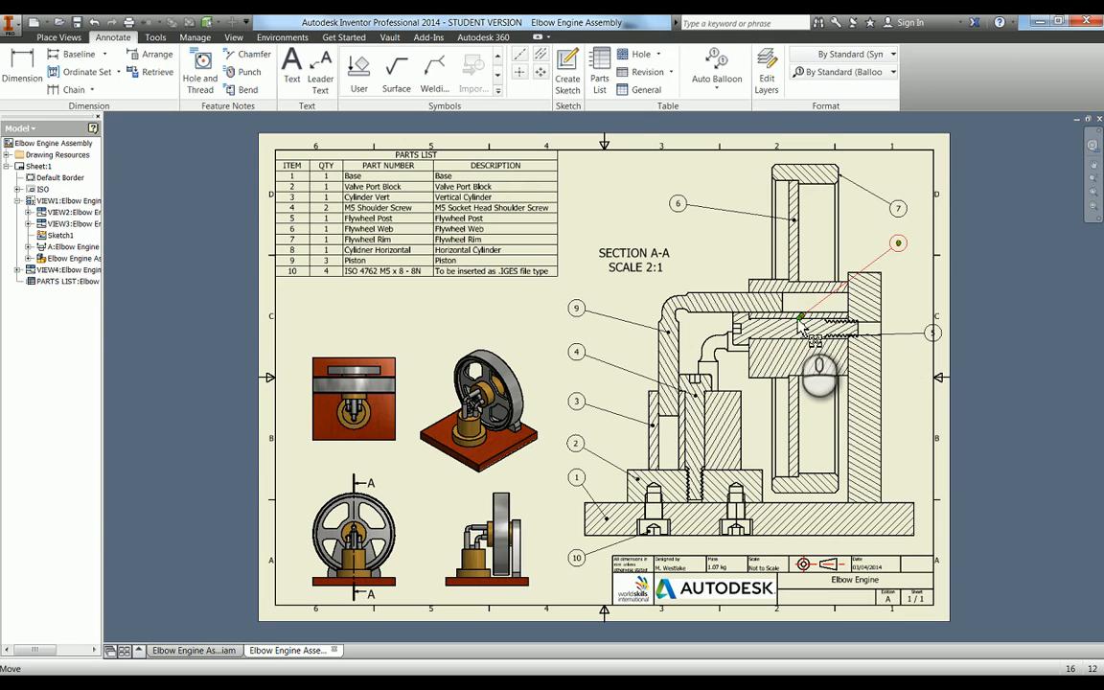
left_click_drag(803, 324, 824, 289)
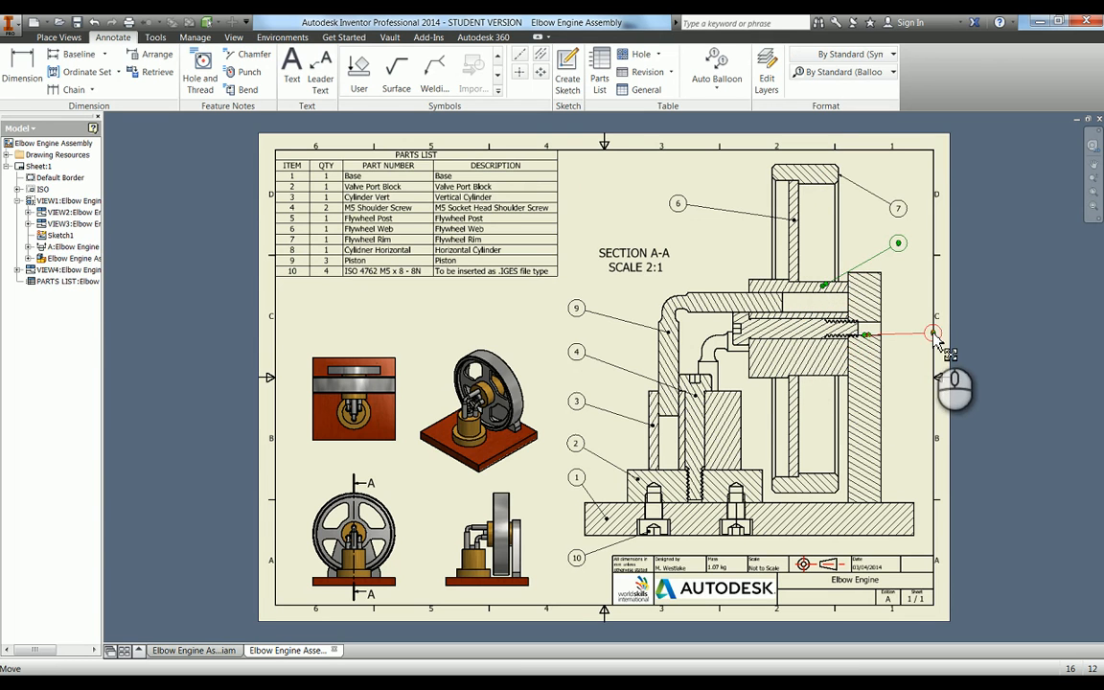
- Move balloon 5 directly below balloon 8 and attach its leader inside the flywheel post near its top
left_click_drag(931, 333, 899, 274)
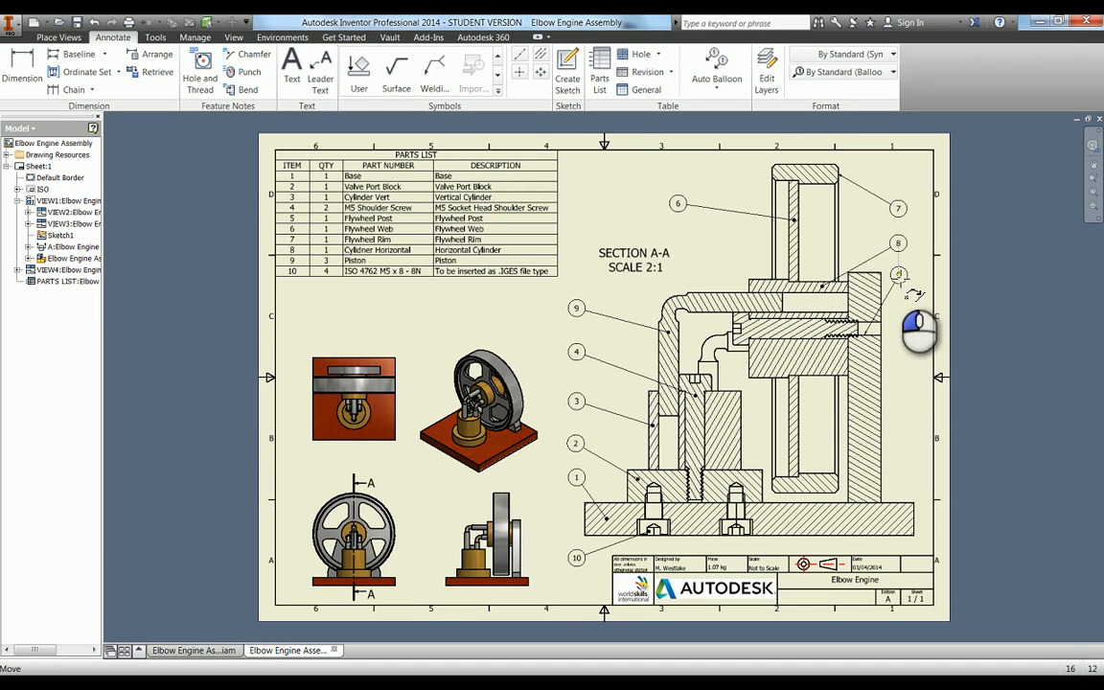
left_click_drag(865, 333, 866, 299)
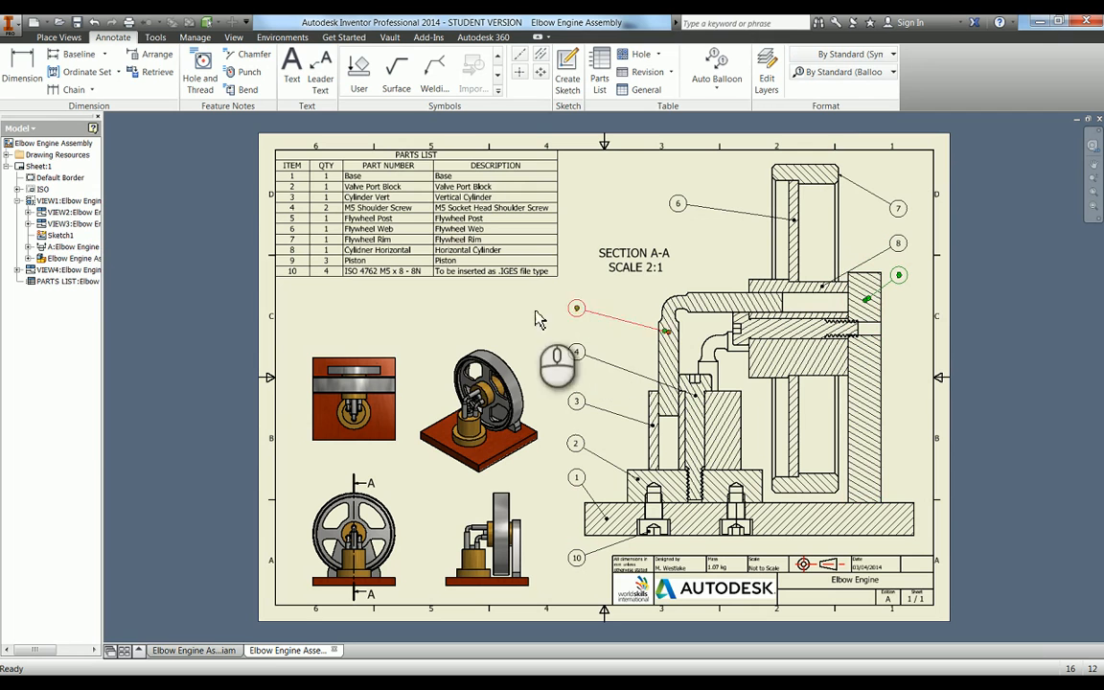
left_click(391, 321)
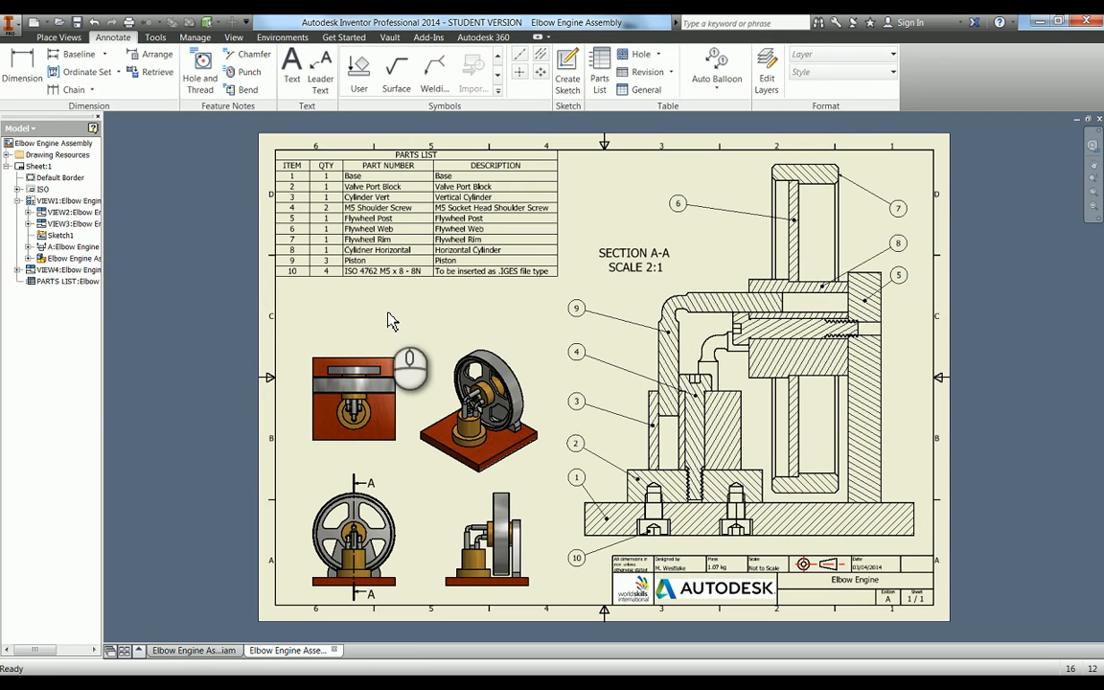
- Delete flywheel post balloon 5 and shift balloons 7 and 8 slightly up and closer to the right sheet border
double_click(345, 224)
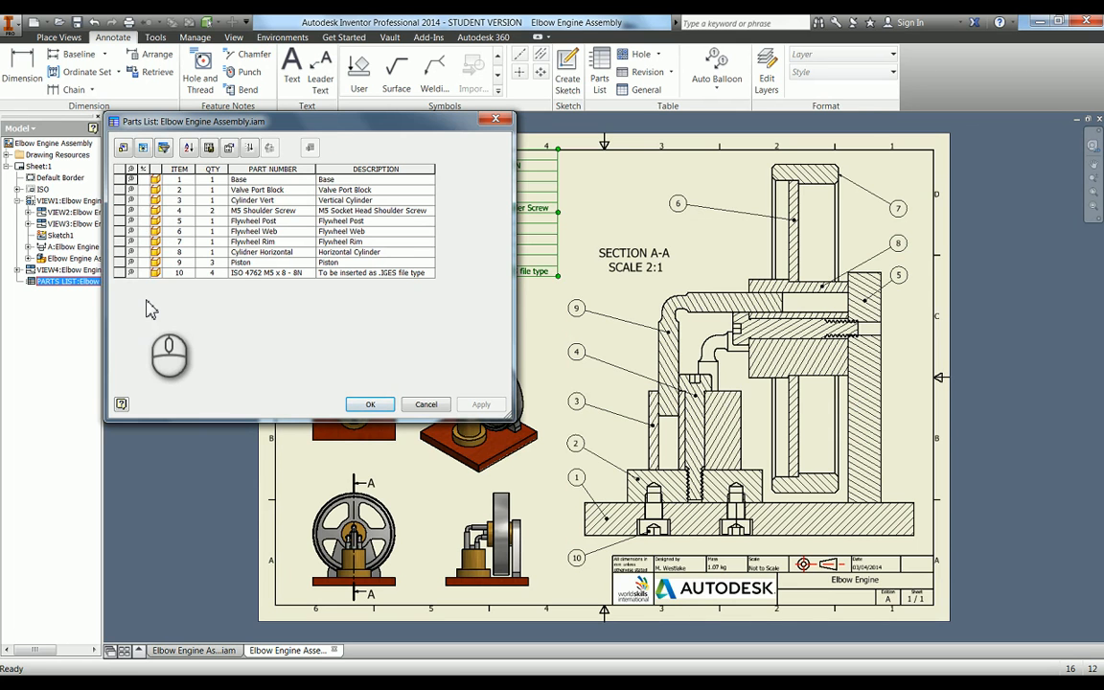
left_click(370, 404)
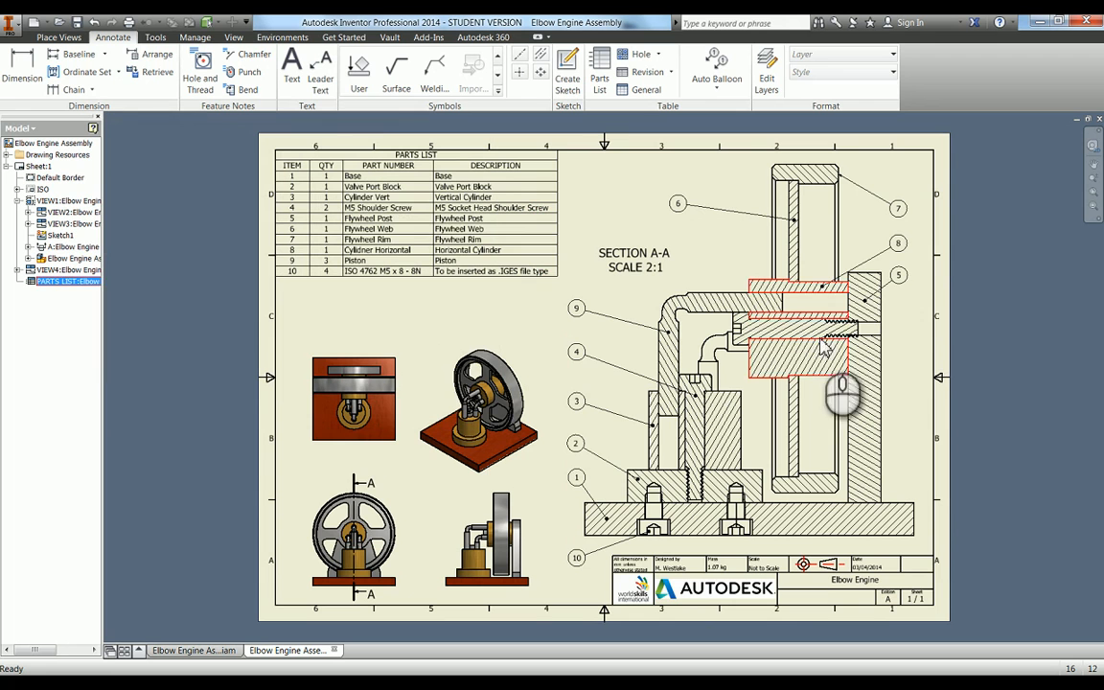
left_click(901, 288)
key("Delete")
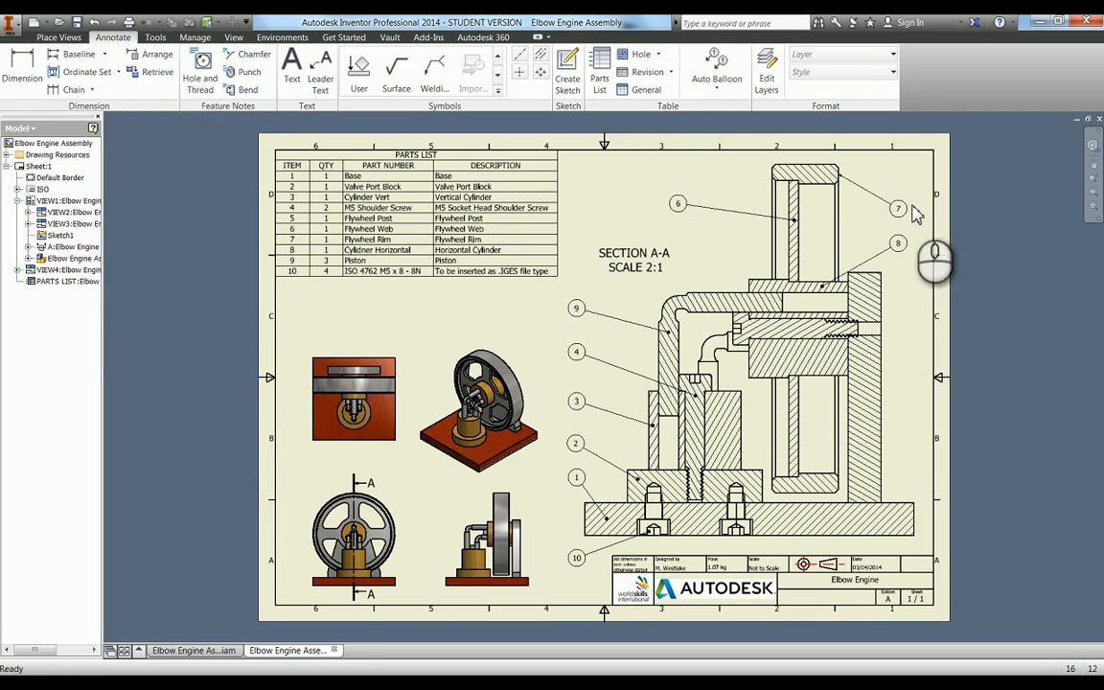
left_click_drag(899, 209, 918, 241)
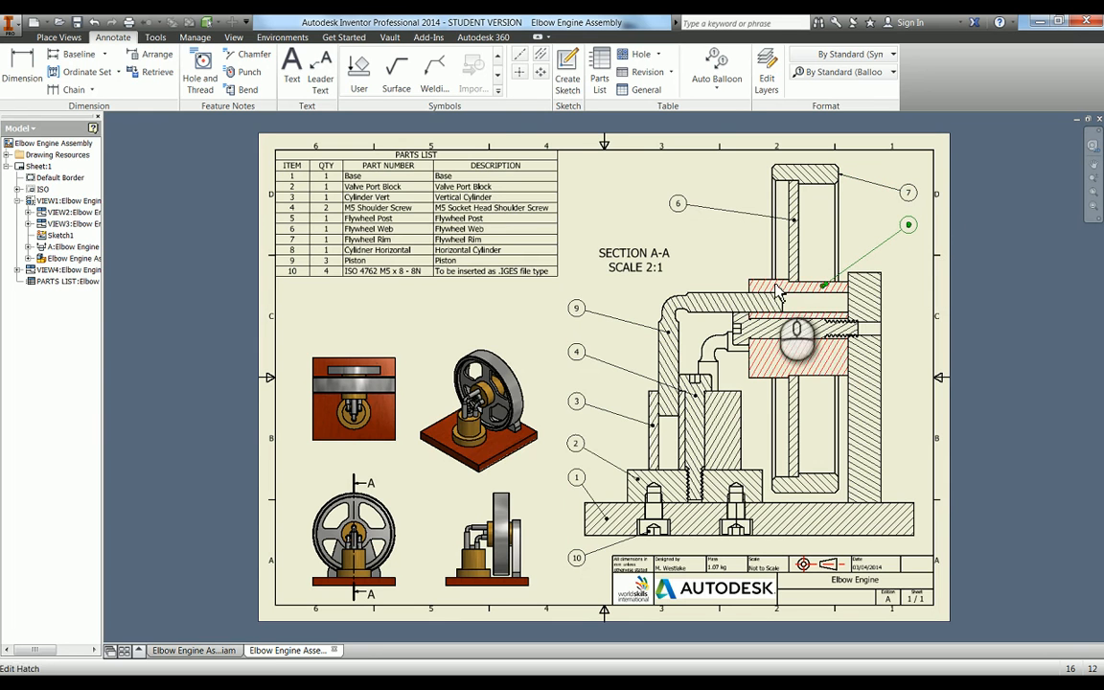
- Check the parts list, add a flywheel post balloon directly below balloon 8, and attach its leader inside the post near its top
double_click(376, 247)
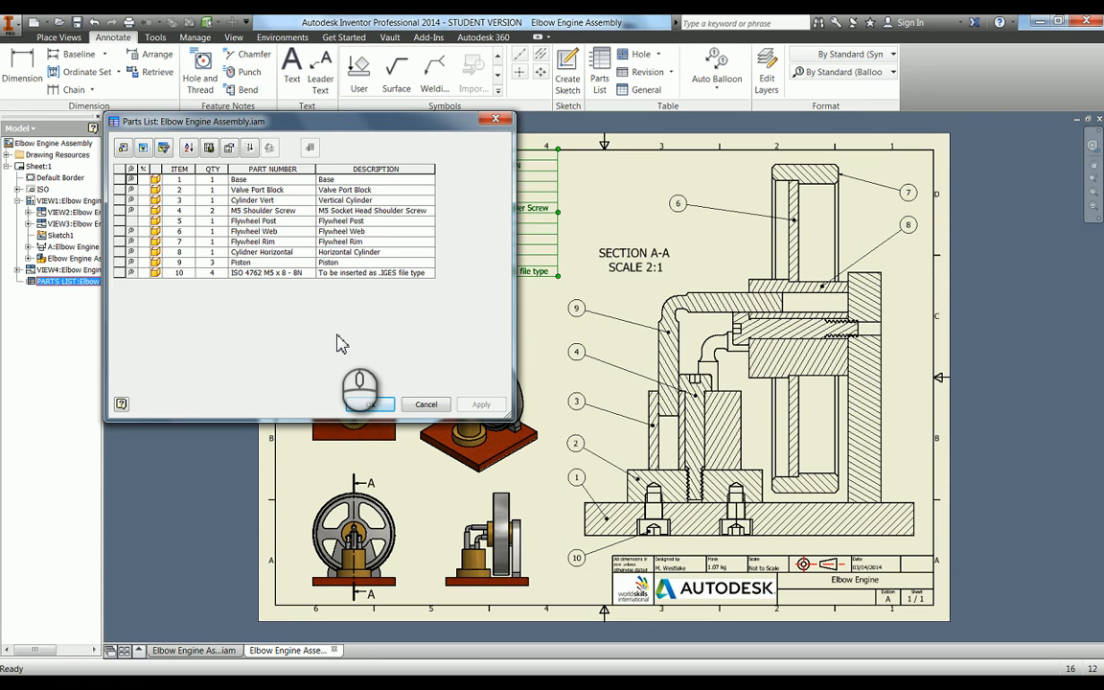
left_click(369, 403)
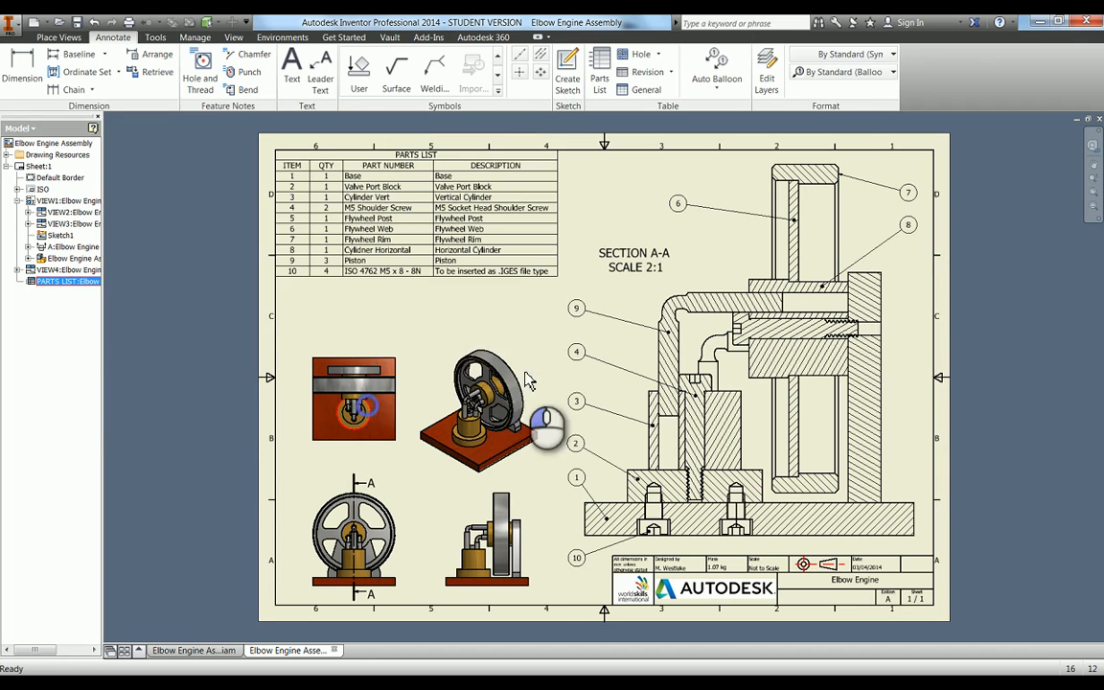
key("b")
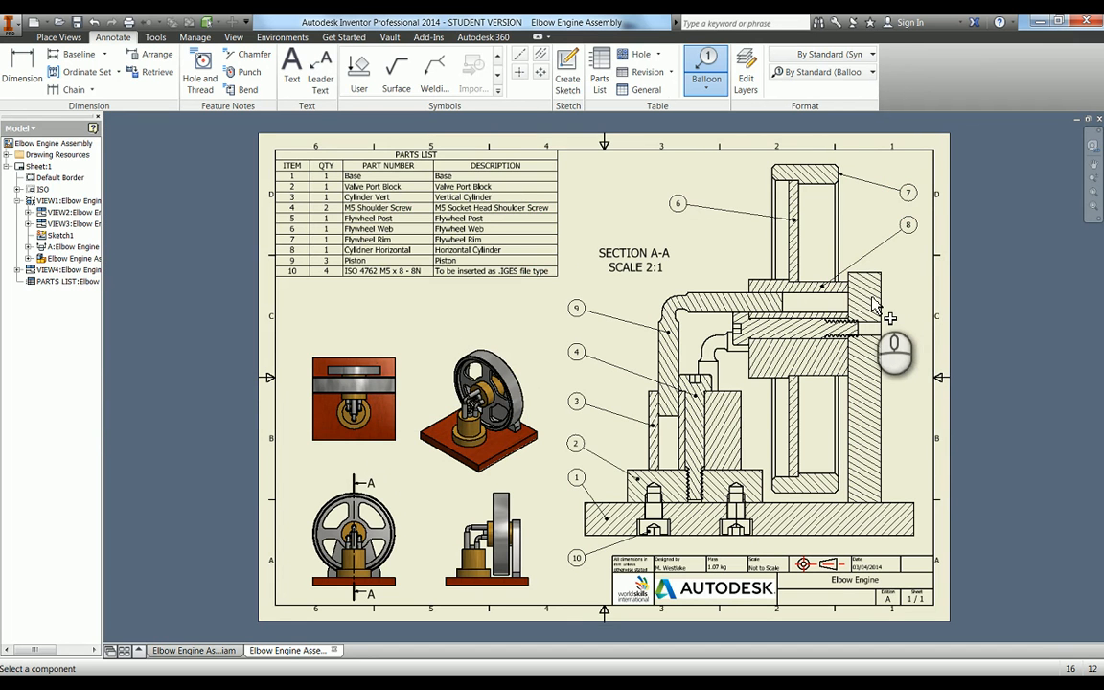
left_click(879, 298)
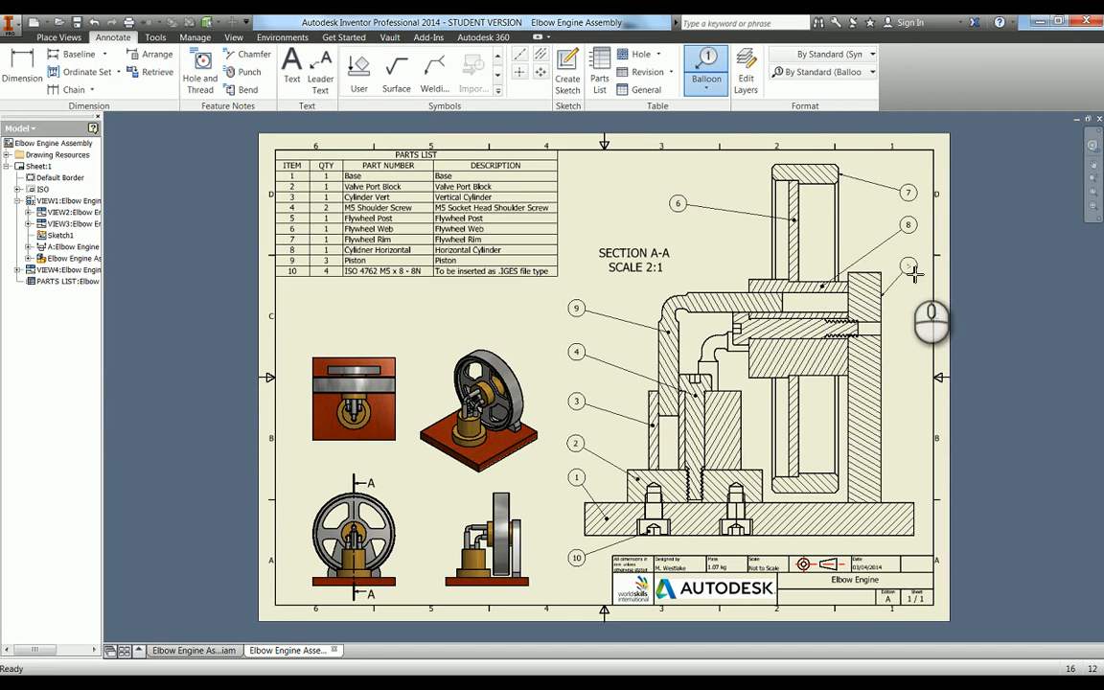
right_click(915, 275)
left_click(966, 268)
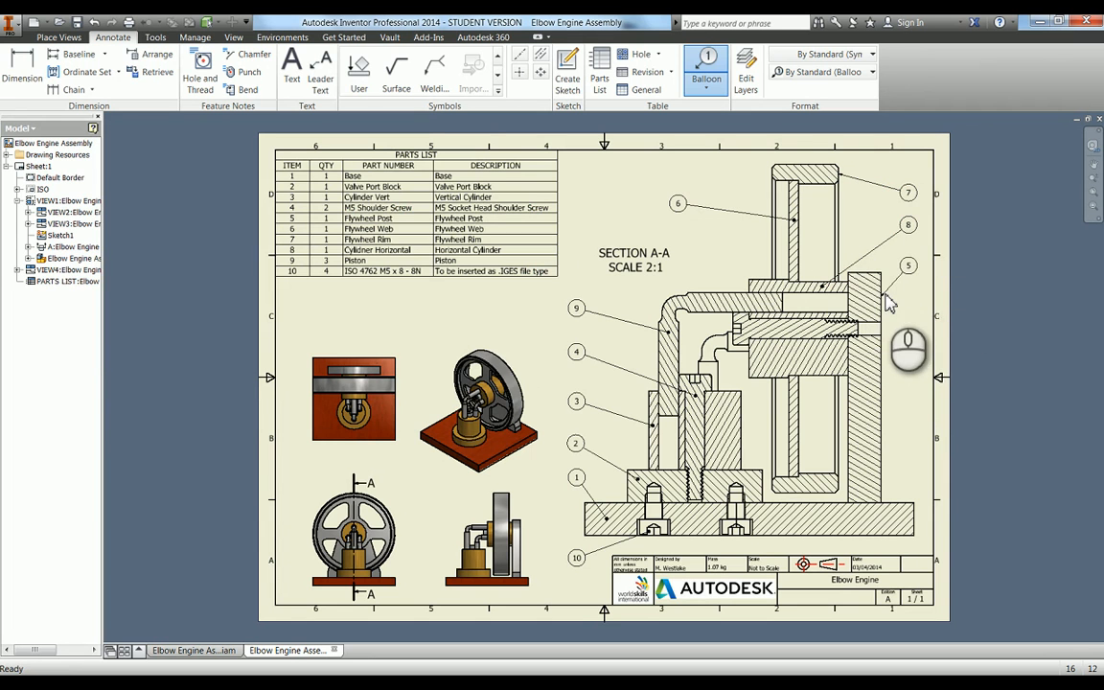
mouse_move(881, 296)
left_mouse_down()
mouse_move(893, 291)
mouse_move(864, 295)
mouse_move(913, 241)
mouse_move(913, 263)
left_mouse_up()
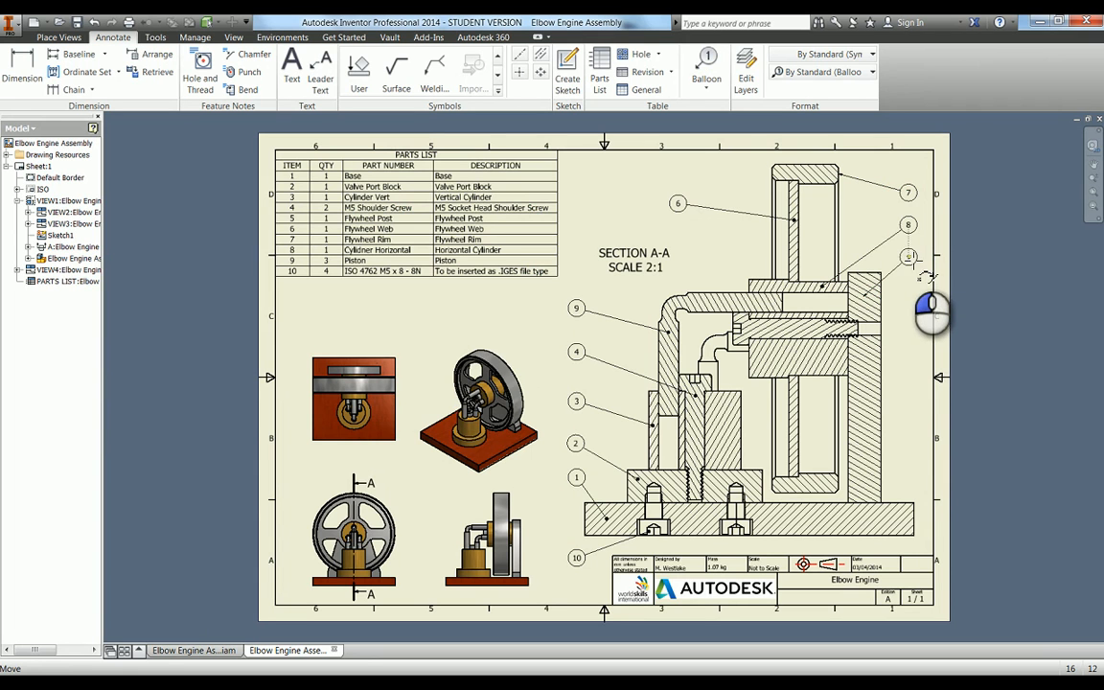
left_click(630, 208)
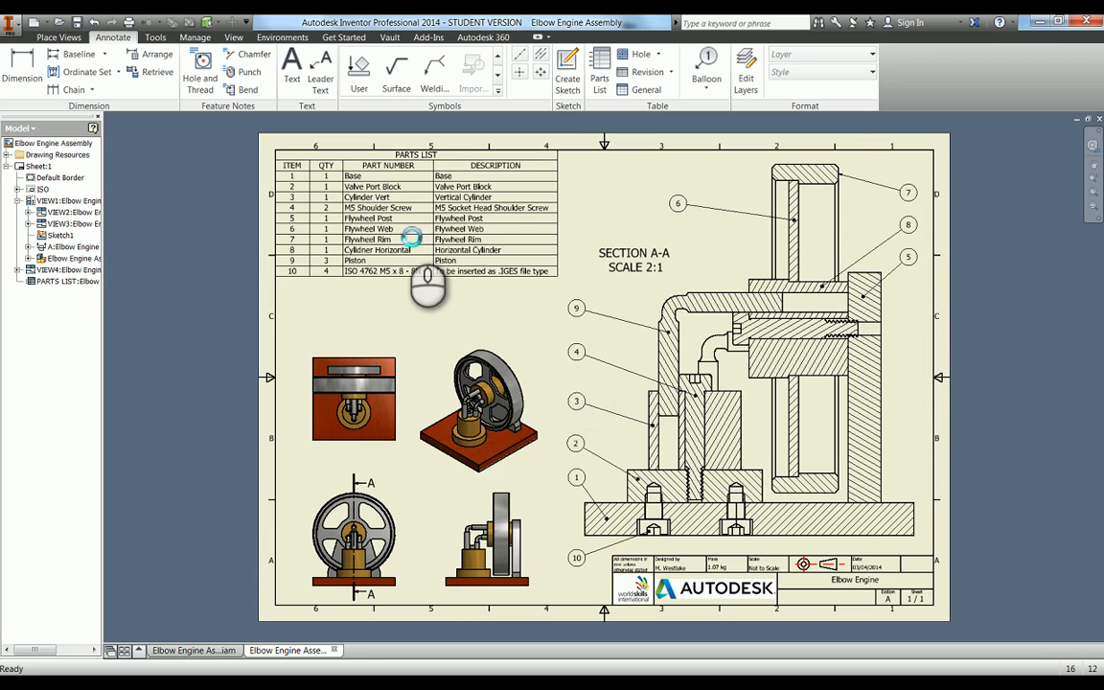
- Save the drawing as Elbow Engine in the WorldSkills Regional Example folder as an Inventor drawing file (*.idw)
key("ctrl+s")
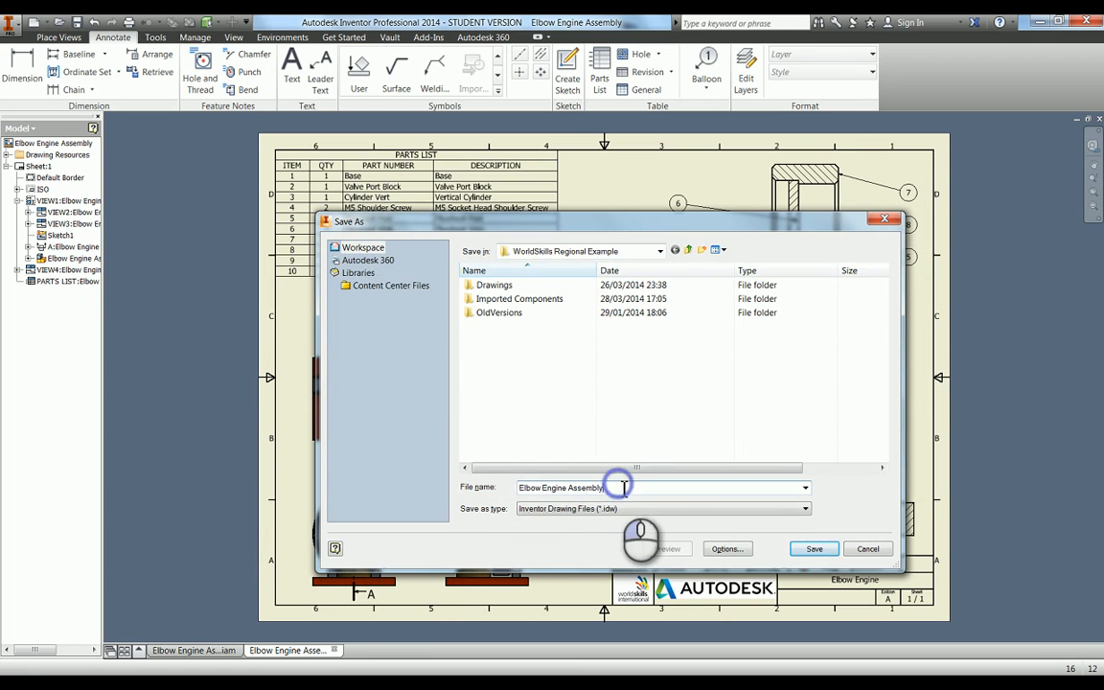
key("BackSpace")
key("BackSpace")
key("BackSpace")
key("BackSpace")
key("BackSpace")
key("BackSpace")
key("BackSpace")
key("BackSpace")
key("BackSpace")
key("Return")
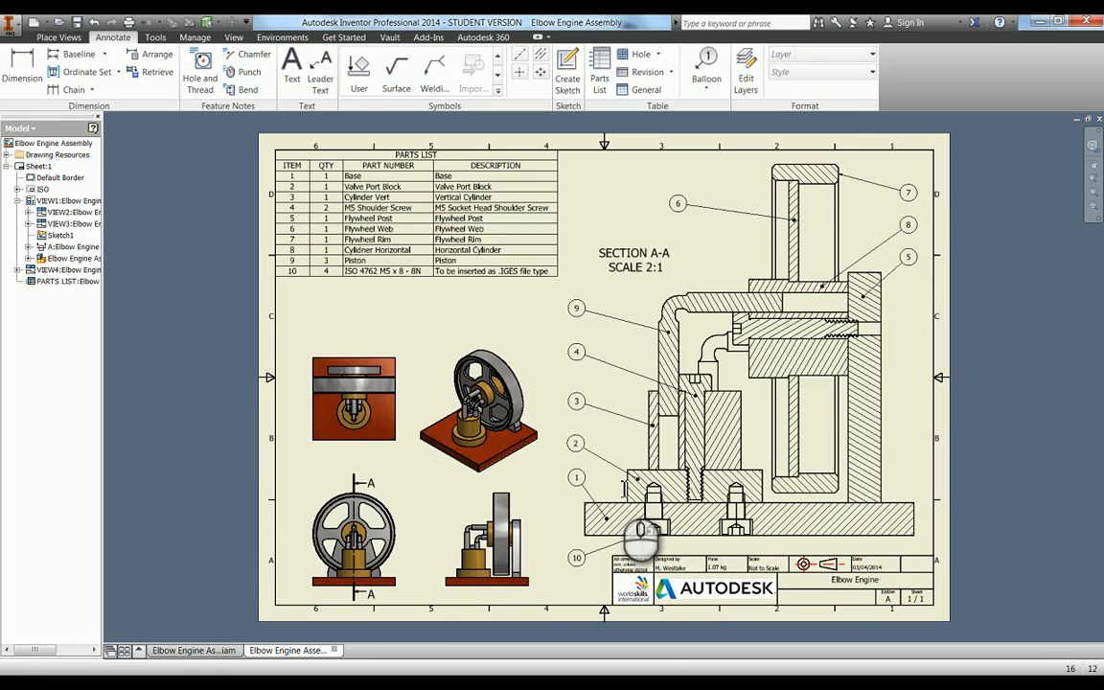